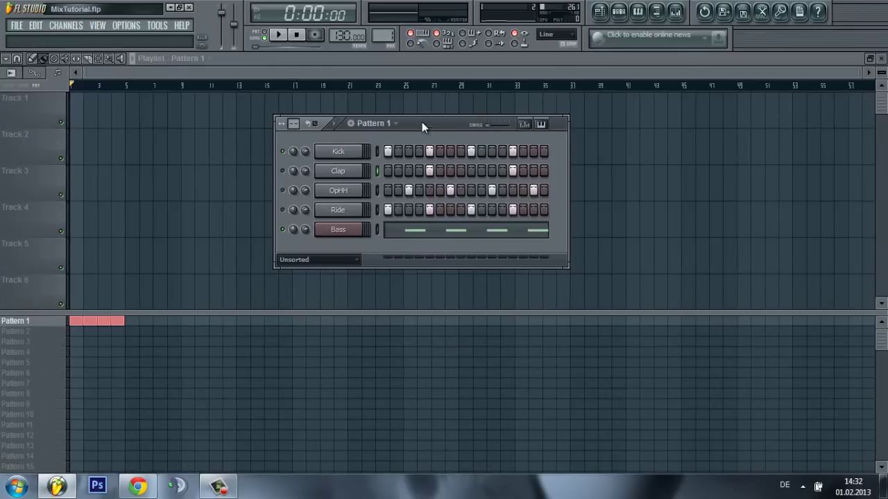
Set the project tempo to 144 BPM and reposition the Pattern 1 step sequencer over the playlist.
left_click_drag(421, 127, 388, 160)
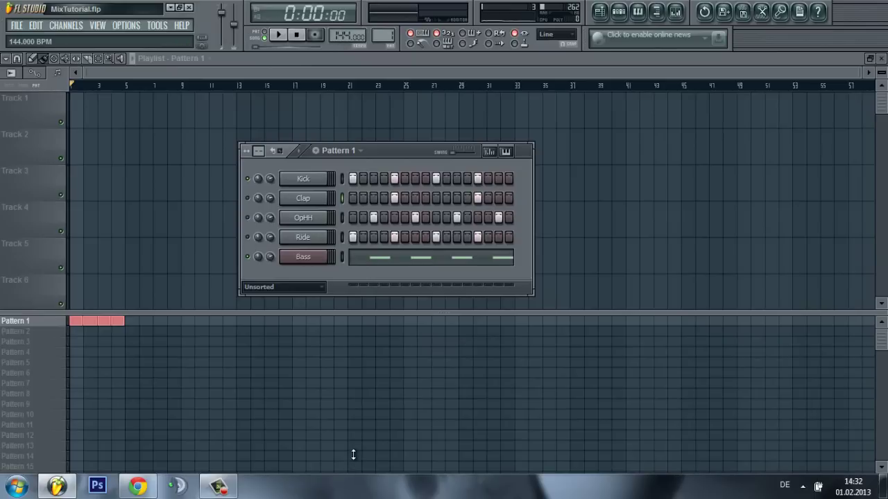
left_click_drag(396, 153, 419, 127)
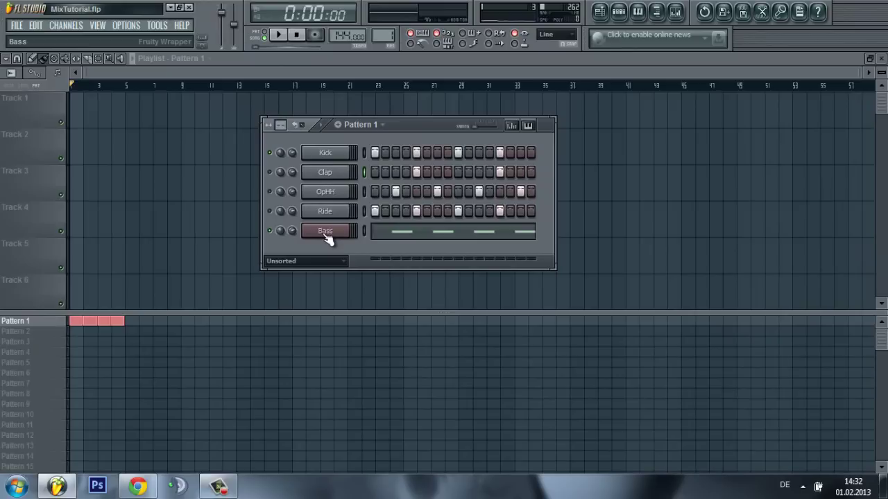
Unmute the Clap, OpHH and Ride channels while auditioning Pattern 1 with the kick and bass.
left_click(324, 154)
left_click(190, 158)
key("space")
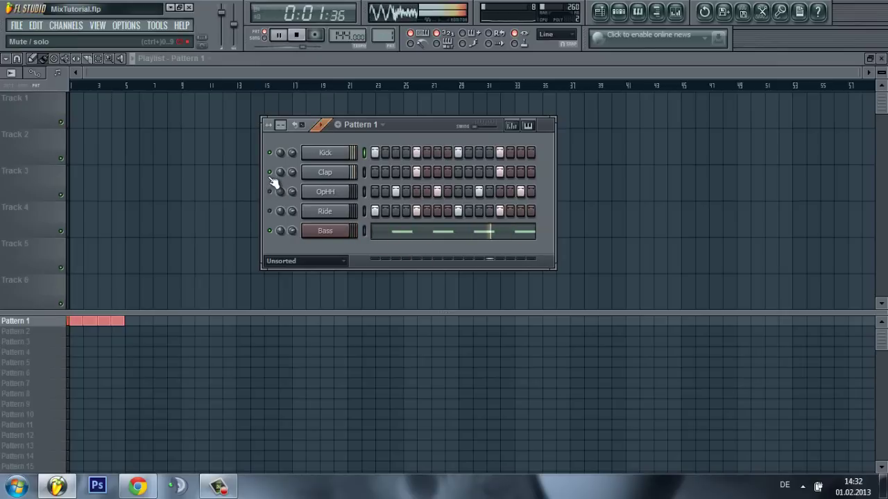
key("space")
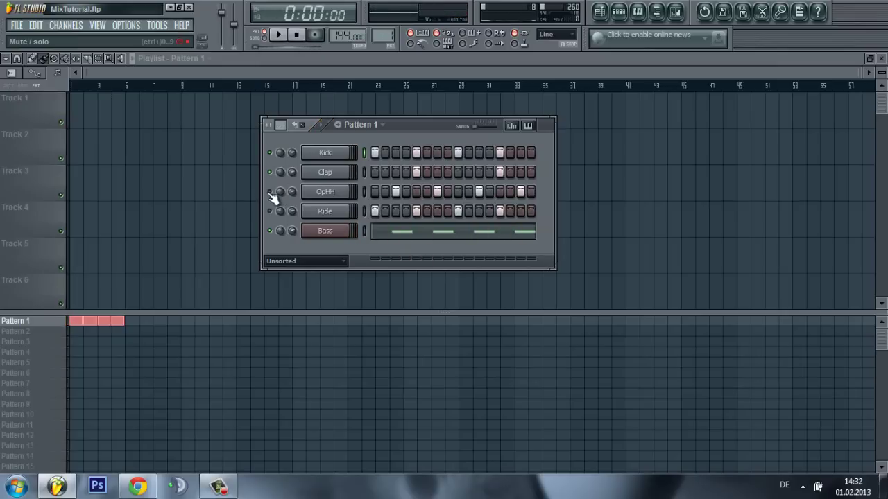
key("space")
key("space")
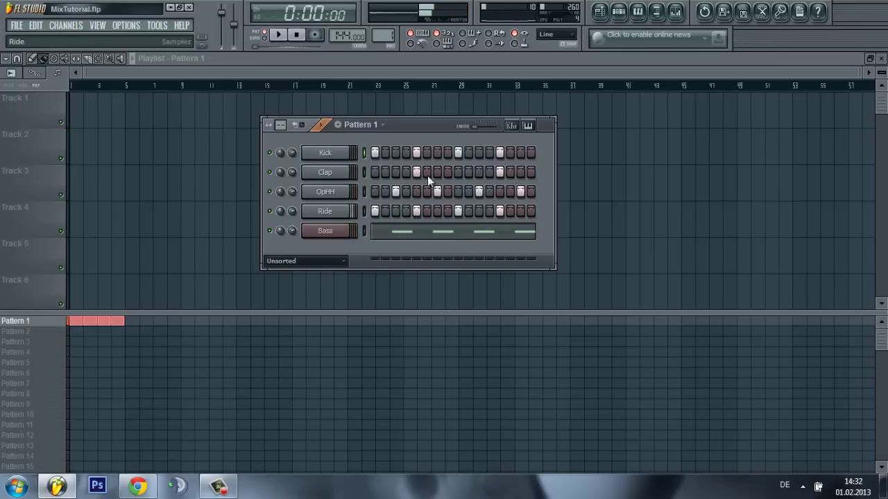
Look over the mixer by selecting an insert track and the Master track, and close it again.
left_click(686, 16)
left_click_drag(438, 269, 547, 264)
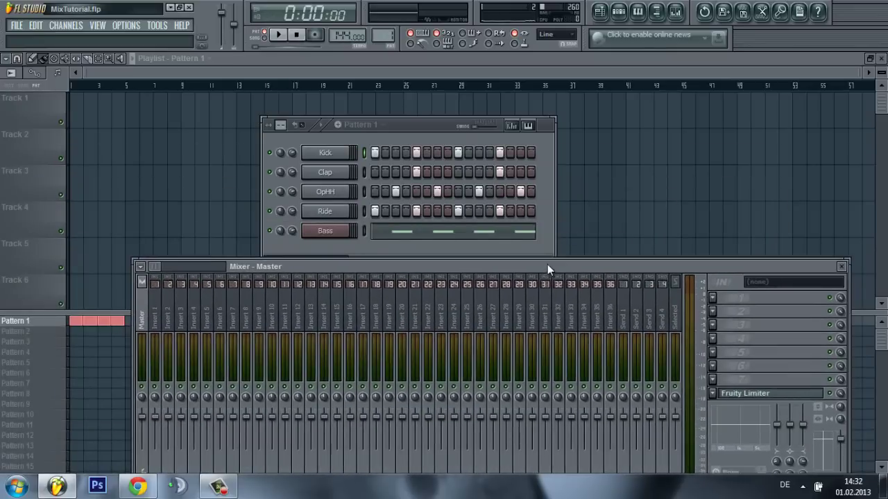
left_click(469, 313)
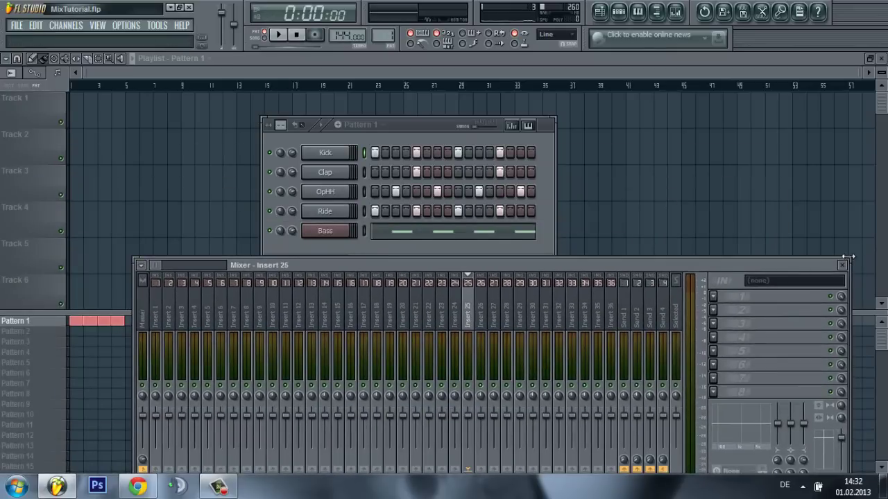
left_click(142, 309)
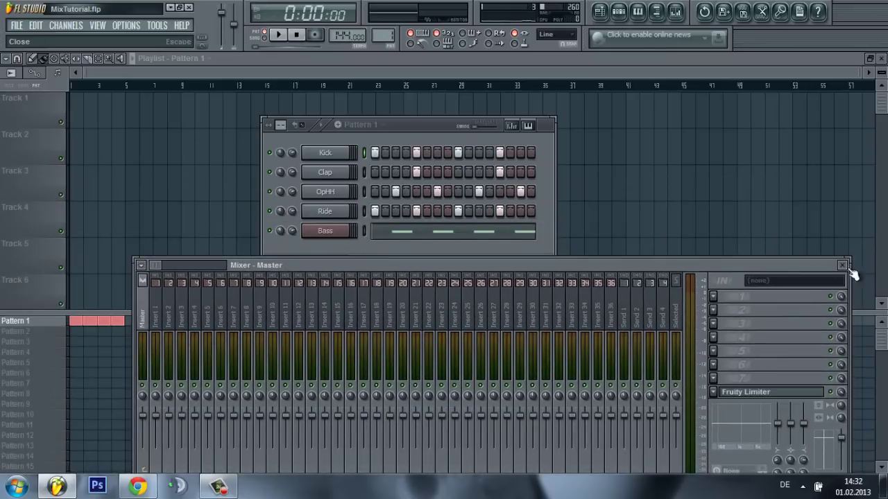
left_click(844, 265)
Route the Kick channel to mixer track 2, naming the track after it, and keep the mixer below the step sequencer.
left_click(326, 154)
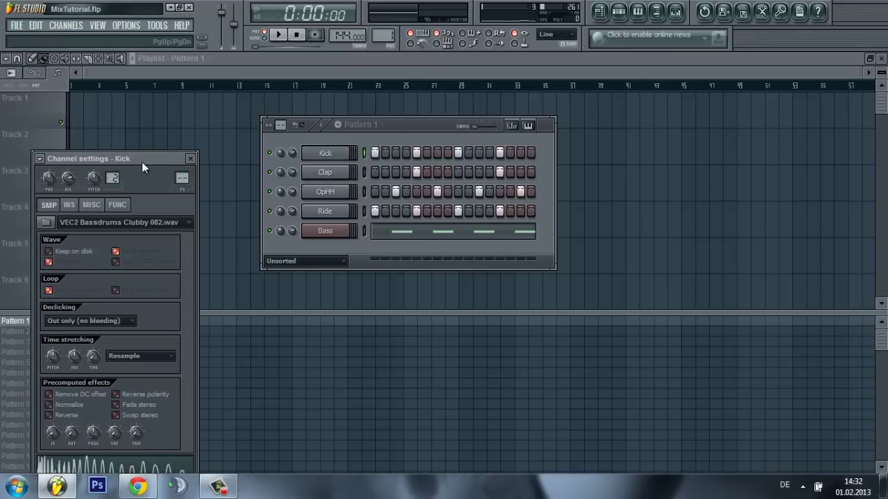
left_click_drag(142, 161, 145, 133)
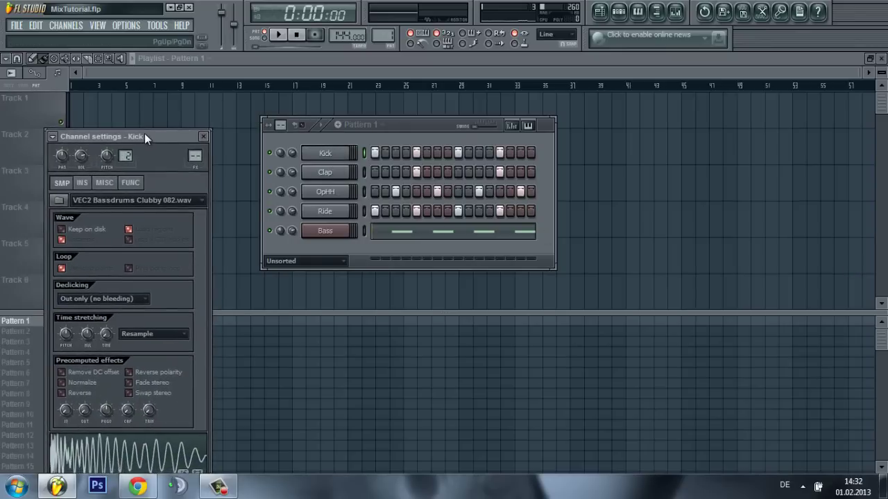
key("F9")
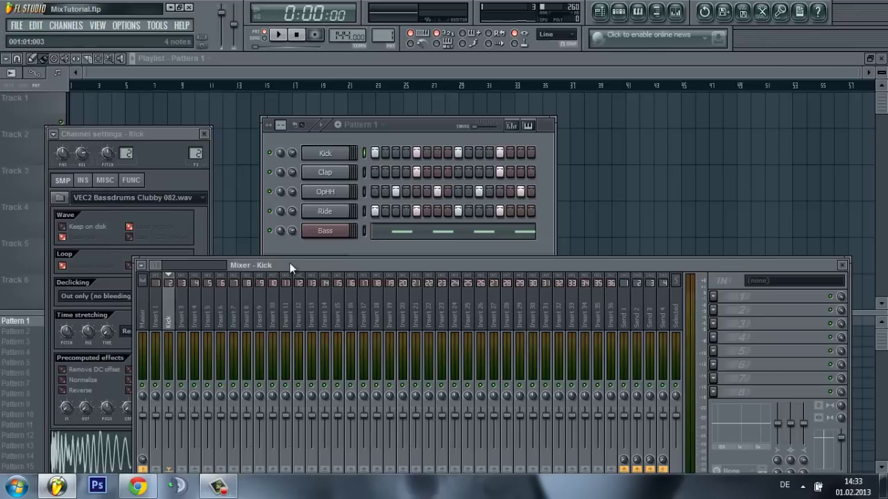
left_click_drag(338, 265, 329, 283)
Route Clap, OpHH, Ride and Bass to mixer tracks 3, 4, 5 and 6, naming each track after its channel.
left_click(326, 192)
left_click(326, 192)
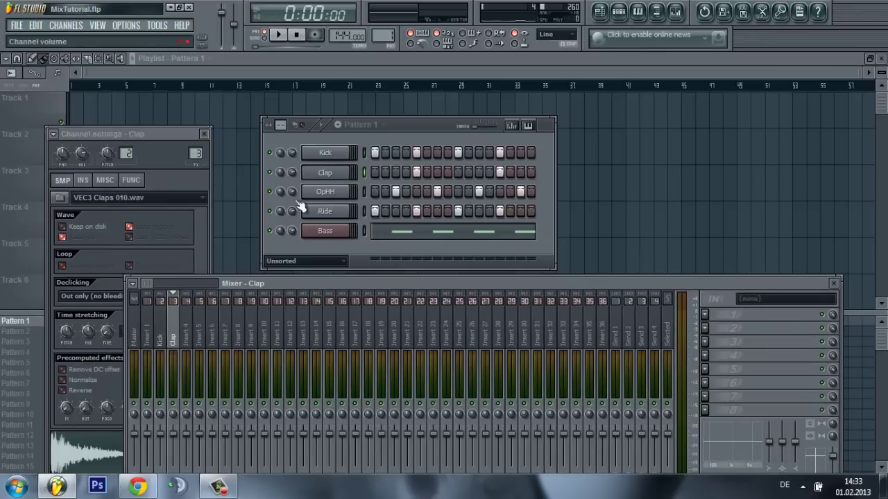
left_click(326, 192)
left_click(327, 212)
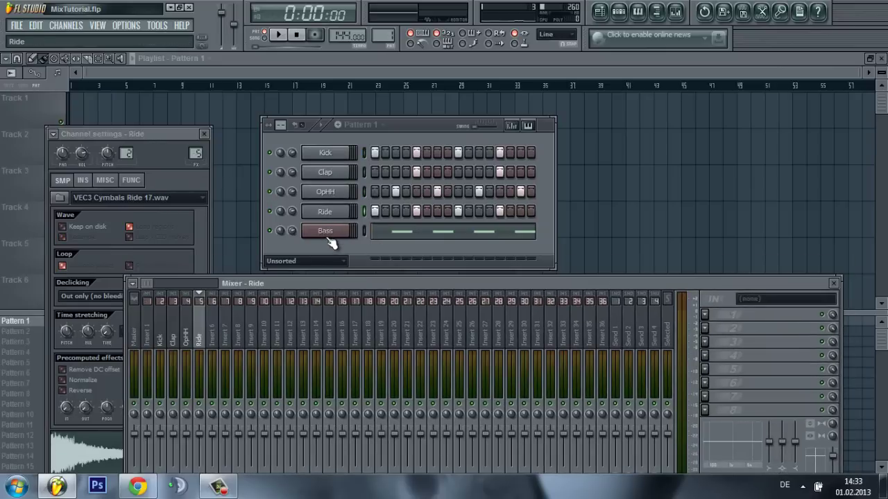
left_click(324, 231)
left_click(173, 131)
key("F9")
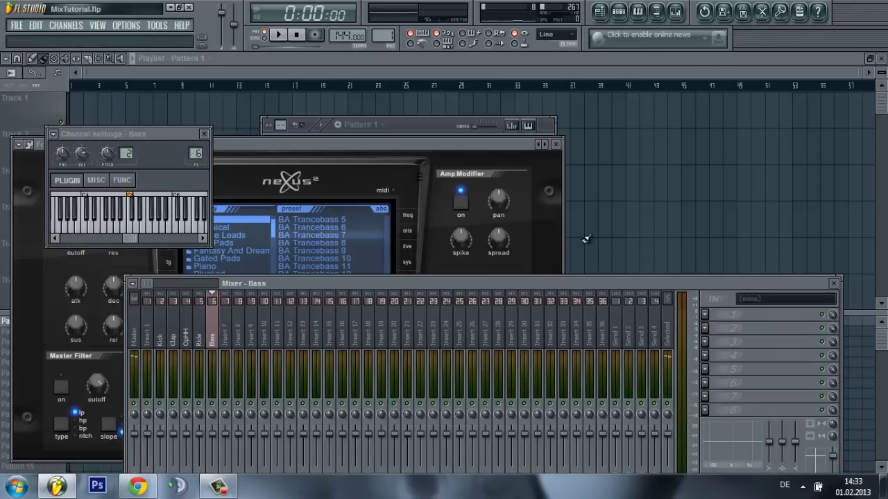
Close the Bass synth and channel settings windows and reposition the mixer below the step sequencer.
left_click(328, 145)
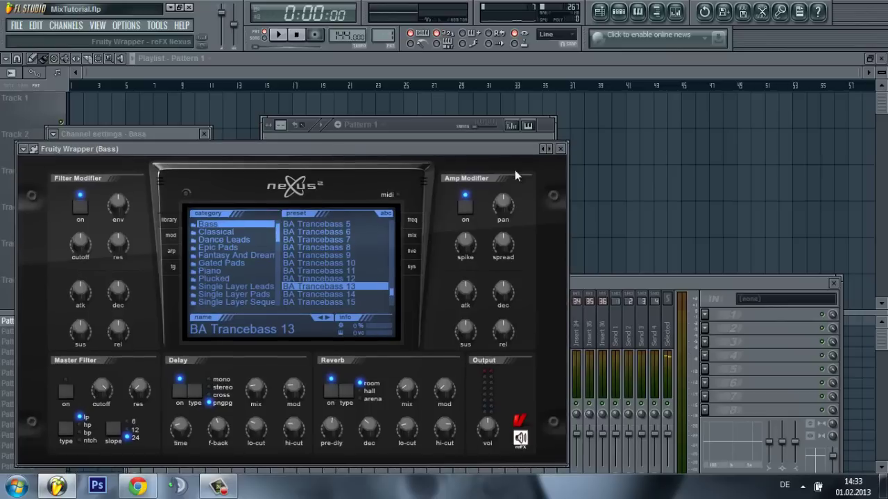
left_click(562, 150)
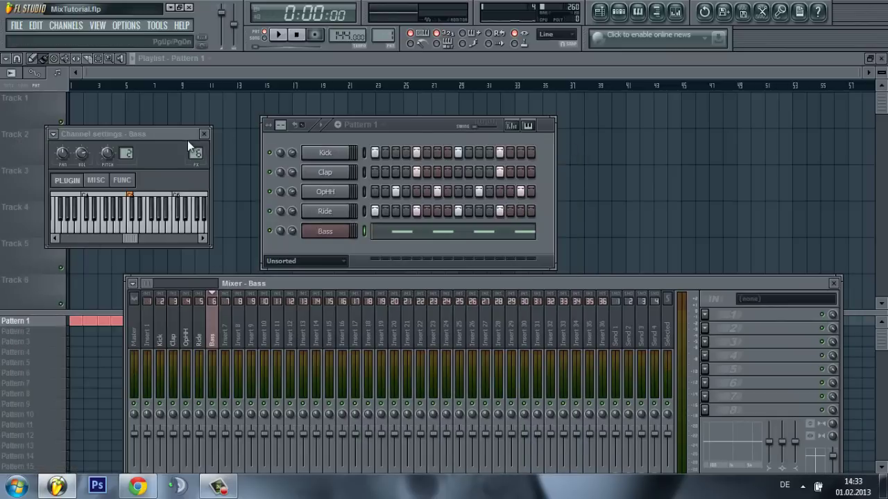
left_click(204, 134)
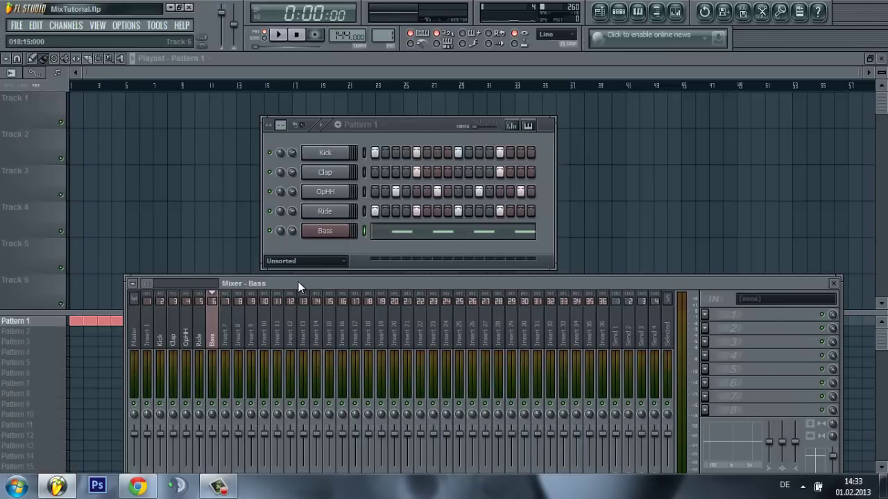
left_click_drag(298, 282, 327, 276)
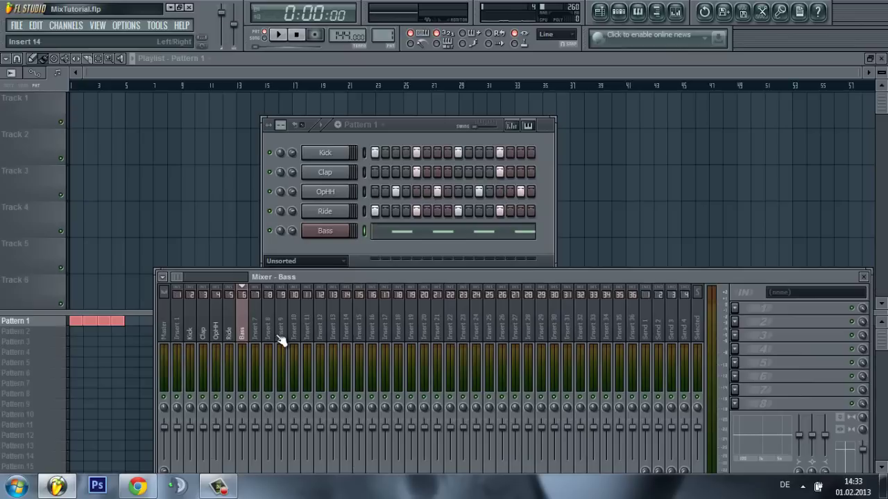
Mute the other channels to isolate the Kick, audition it and select its mixer track.
left_click(187, 341)
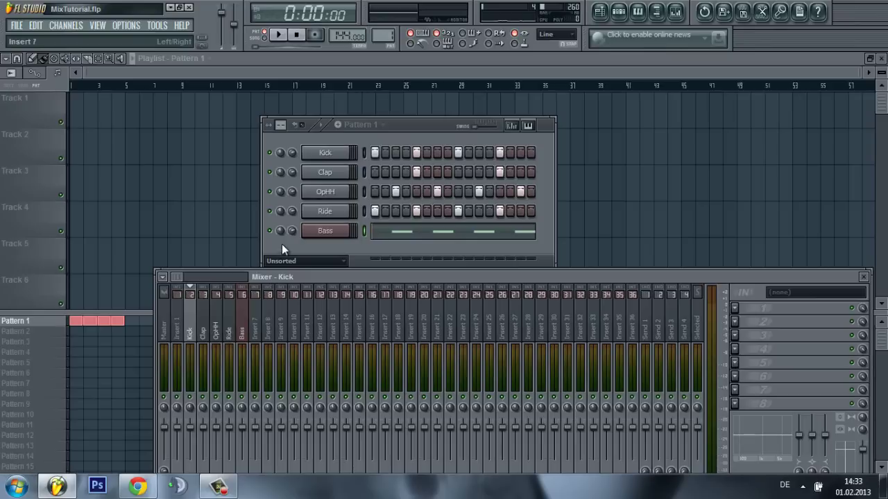
left_click(265, 208)
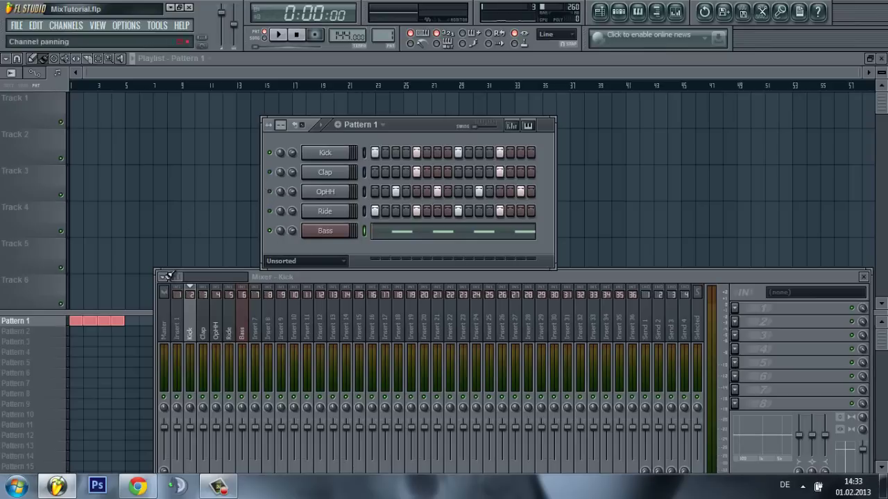
left_click(240, 334)
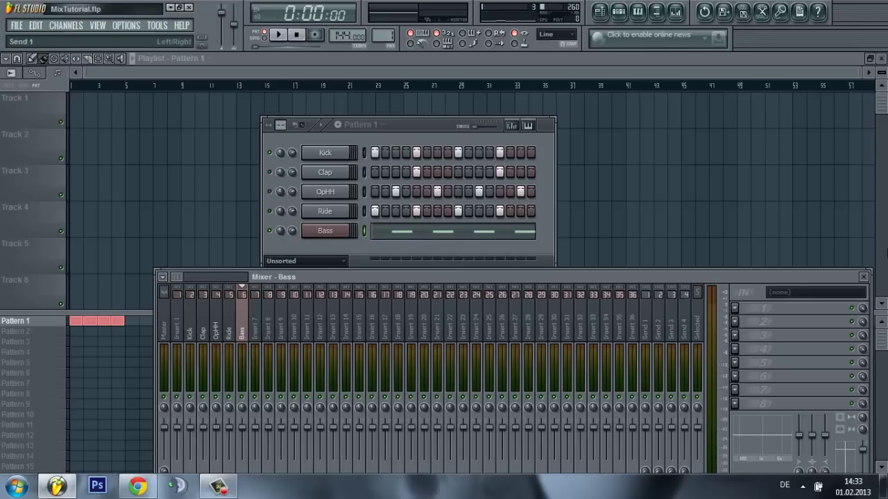
left_click(273, 234)
key("space")
left_click(189, 333)
key("space")
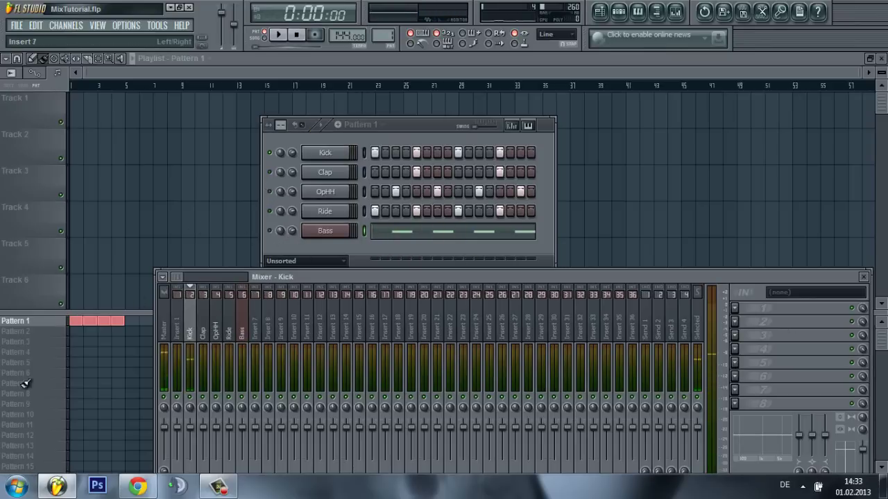
Load Fruity Parametric EQ 2 into the Kick track's first effect slot and place its window above the mixer.
left_click(738, 310)
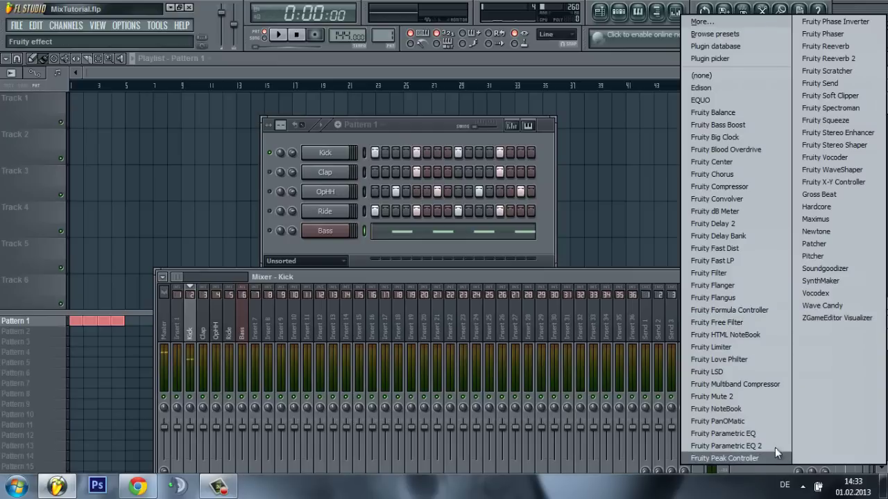
left_click(774, 445)
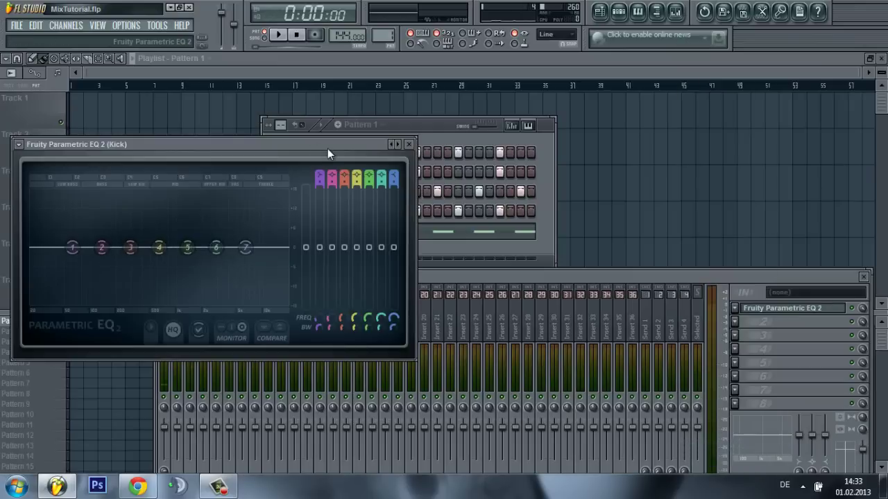
left_click_drag(327, 149, 496, 112)
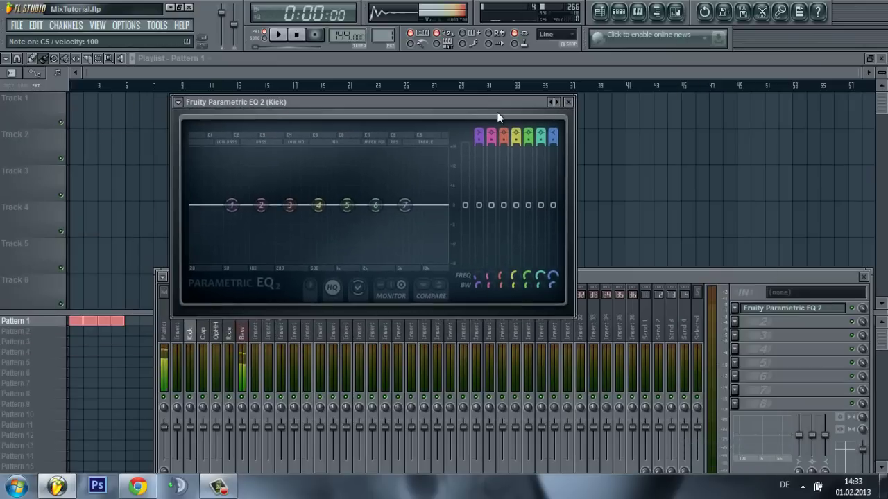
Load Fruity Parametric EQ into the Kick track's second effect slot and close its window.
left_click(734, 322)
left_click(739, 433)
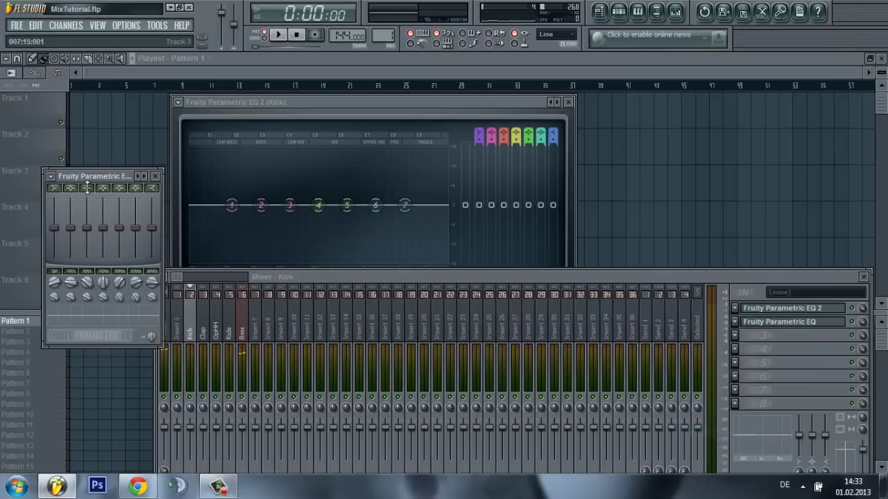
left_click(156, 174)
Replace the effect in the Kick track's second slot with EQUO and audition the kick briefly.
left_click(735, 323)
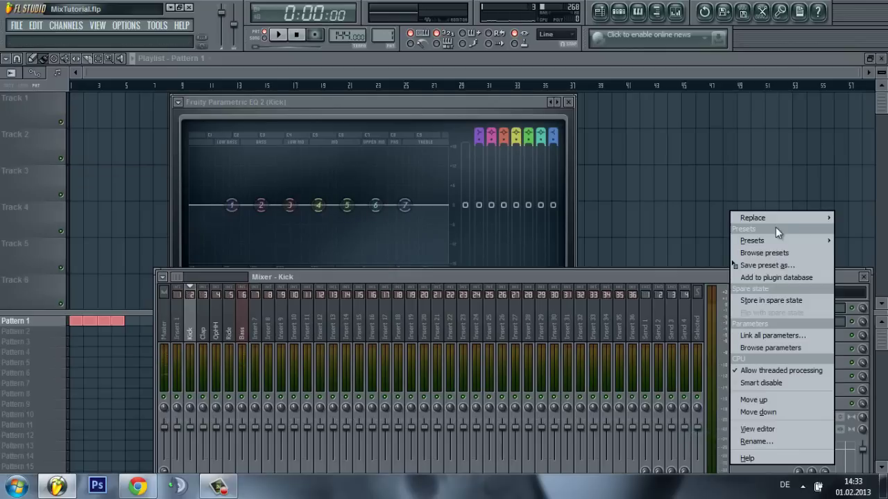
mouse_move(779, 221)
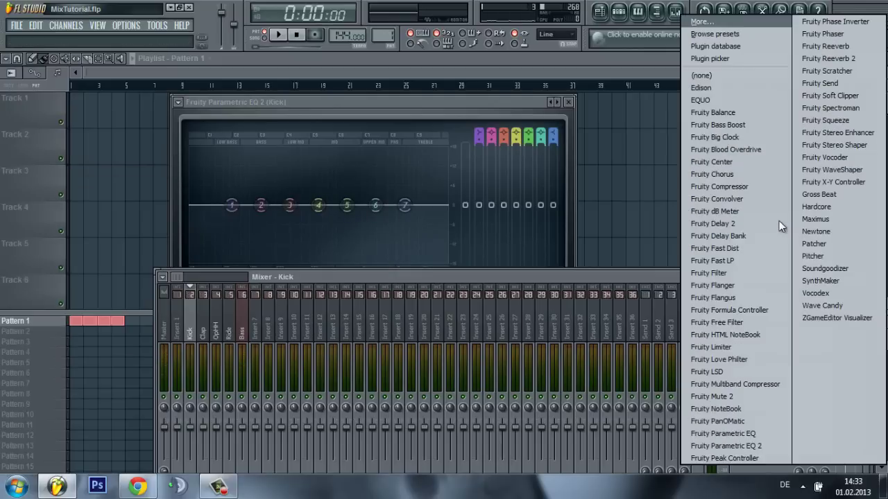
left_click(735, 100)
left_click_drag(204, 173, 401, 131)
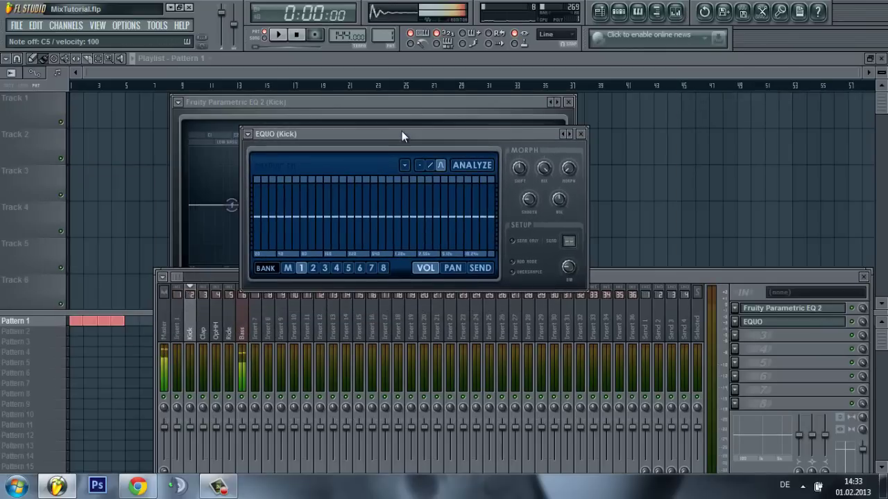
key("space")
key("space")
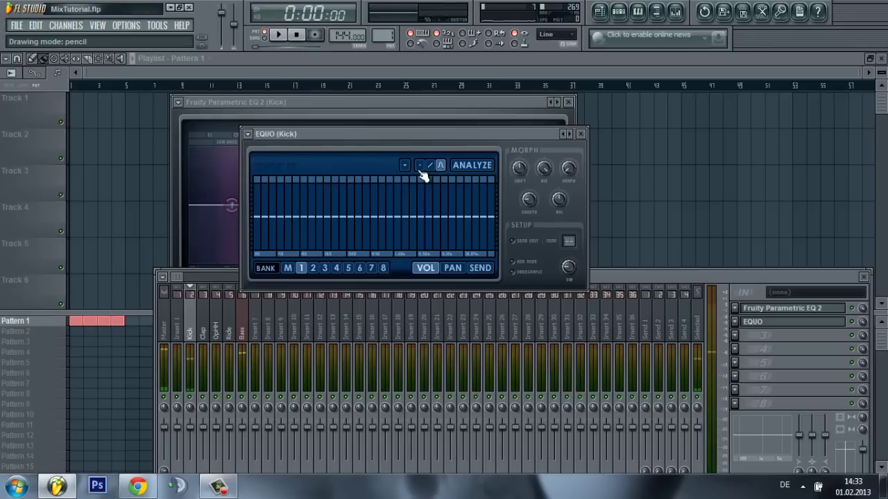
Try EQUO's pencil and curve drawing modes by raising its middle bands, and restore the flat curve.
left_click(419, 167)
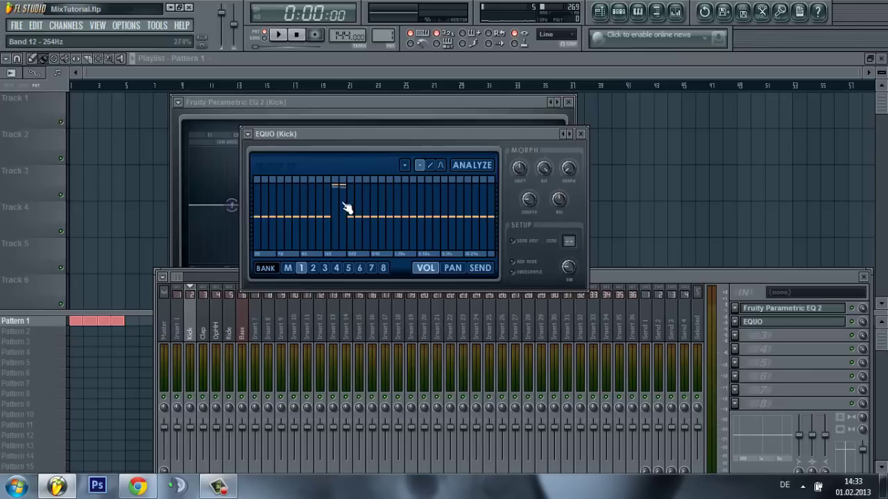
left_click_drag(347, 208, 345, 221)
left_click(440, 167)
mouse_move(378, 215)
left_mouse_down()
mouse_move(367, 195)
mouse_move(396, 199)
left_mouse_up()
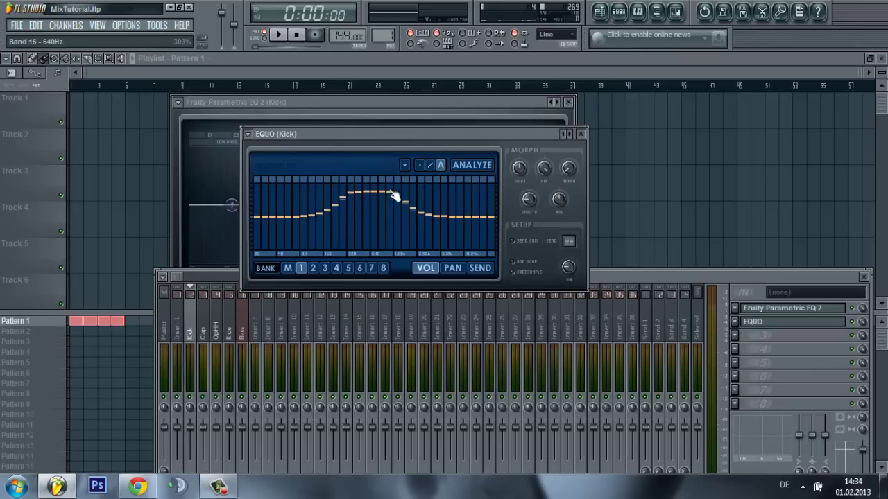
left_click(419, 165)
left_click_drag(298, 223, 416, 219)
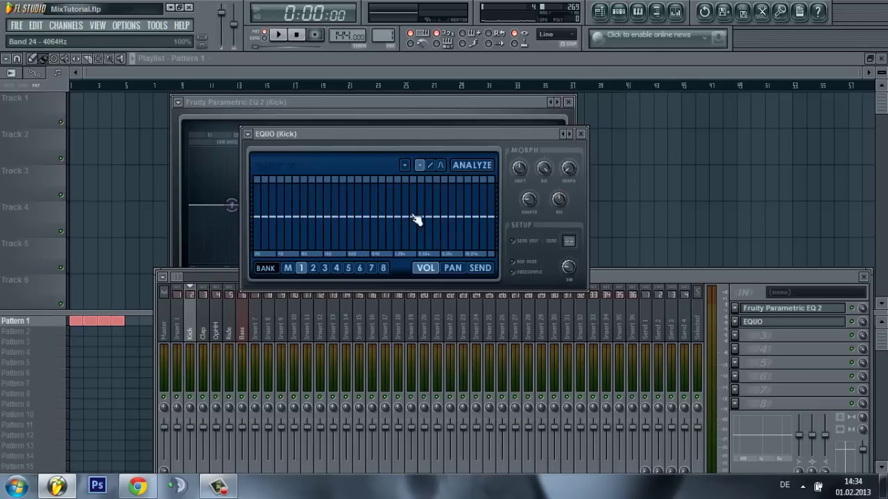
Place the EQUO window beside Parametric EQ 2 and play the kick to compare its spectrum in both.
left_click_drag(344, 136, 472, 116)
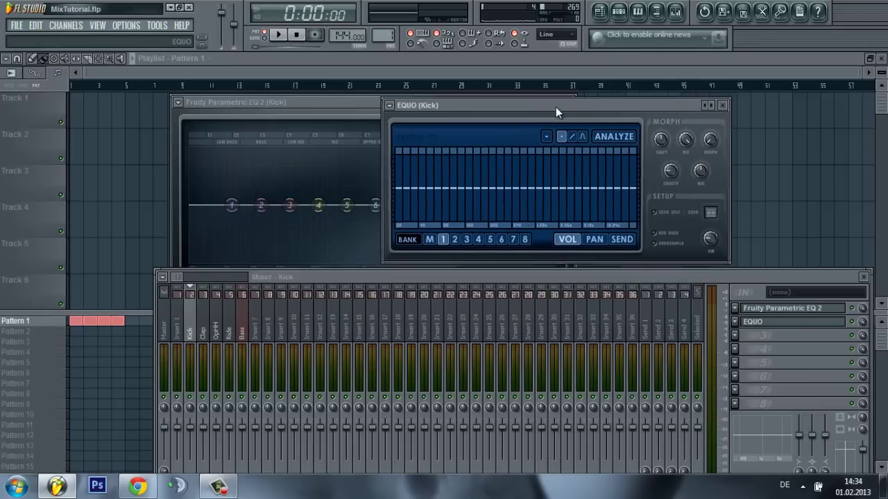
key("space")
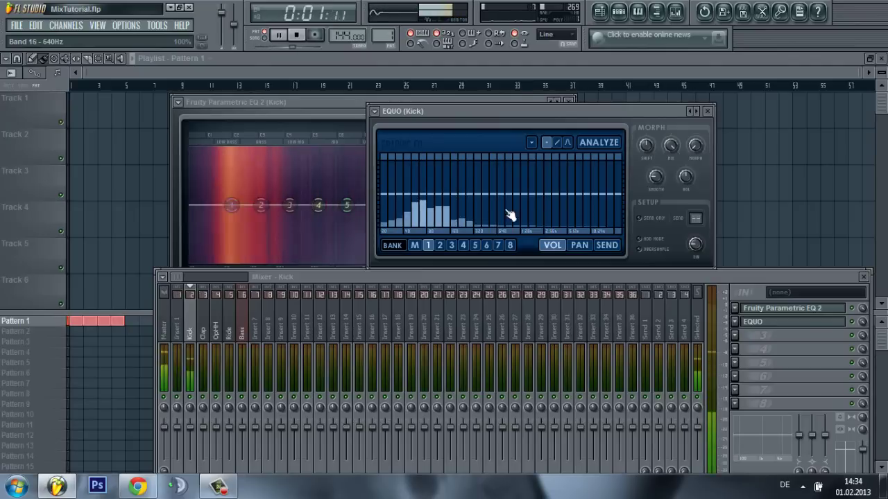
Stop playback, close the Parametric EQ 2 window, and reposition the Mixer and EQUO windows for working on the kick.
key("space")
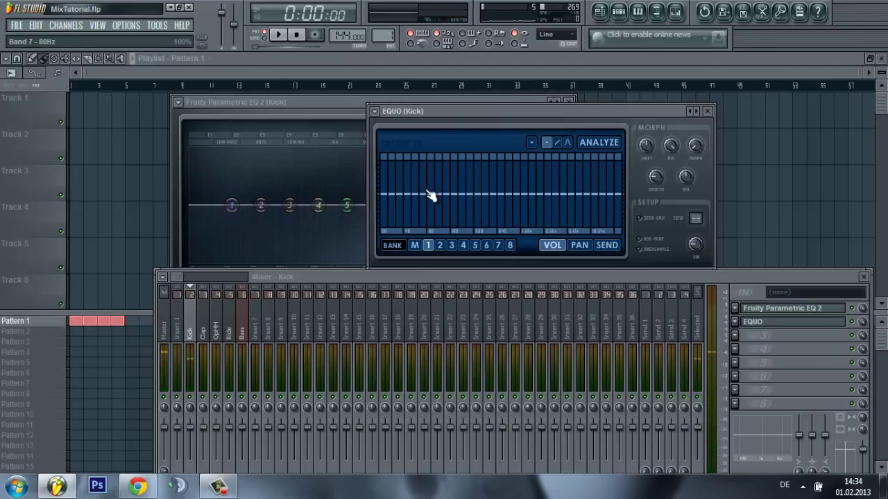
left_click(344, 126)
left_click_drag(326, 102, 180, 145)
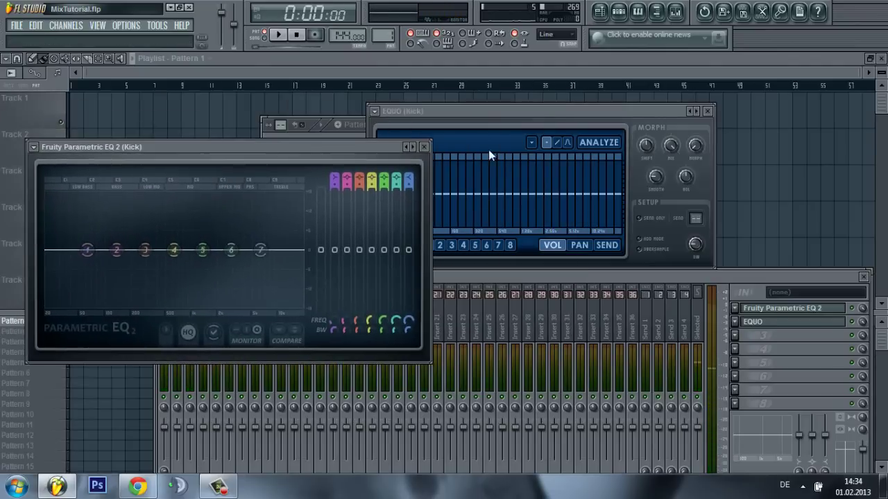
left_click(424, 147)
left_click_drag(472, 277, 437, 262)
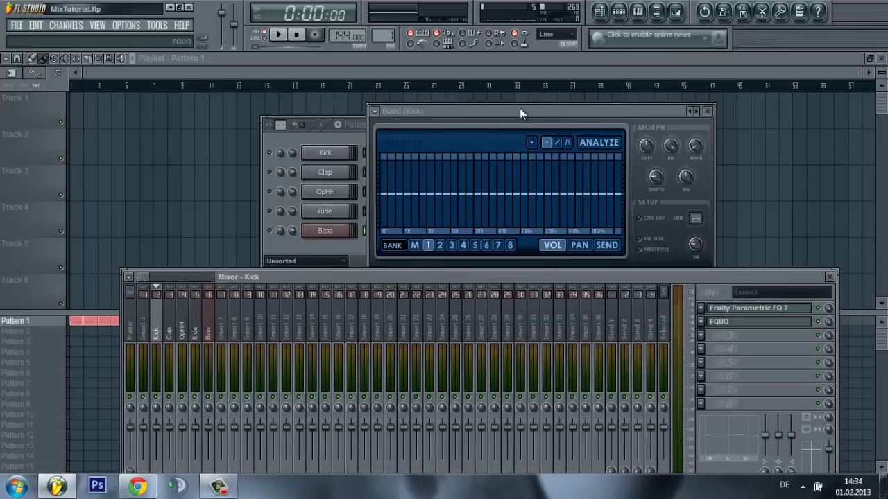
mouse_move(519, 108)
left_mouse_down()
mouse_move(590, 99)
mouse_move(591, 106)
mouse_move(523, 112)
left_mouse_up()
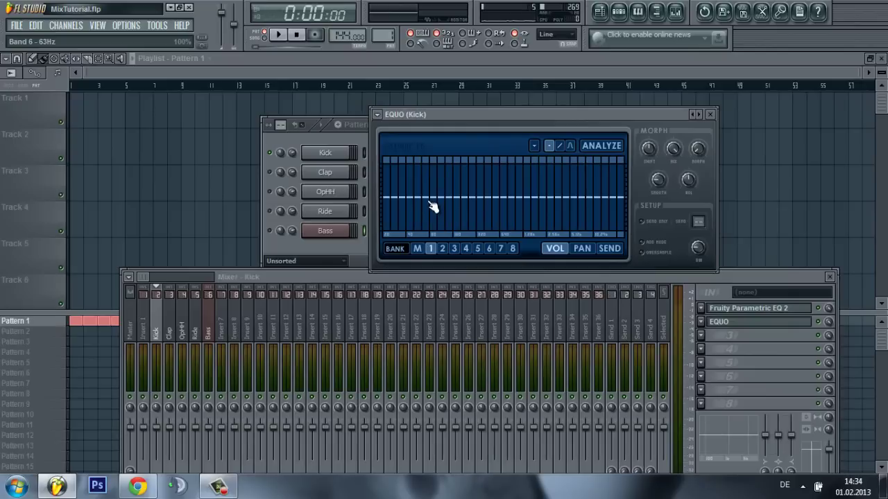
Try raising EQUO's individual bands between about 100 and 160 Hz and audition the kick.
left_click_drag(440, 182, 449, 180)
key("space")
key("space")
Try a smooth low-frequency boost with EQUO's curve drawing mode while playing the kick.
left_click(569, 146)
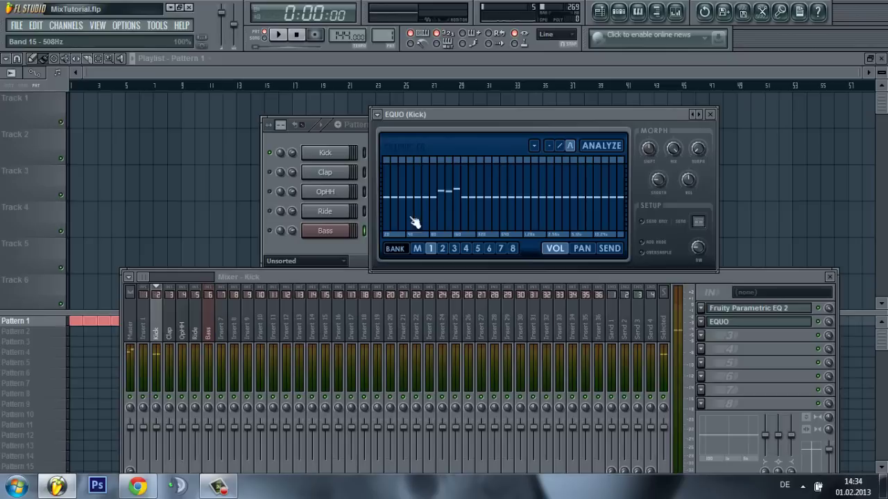
left_click(447, 189)
left_click_drag(448, 190, 410, 200)
key("space")
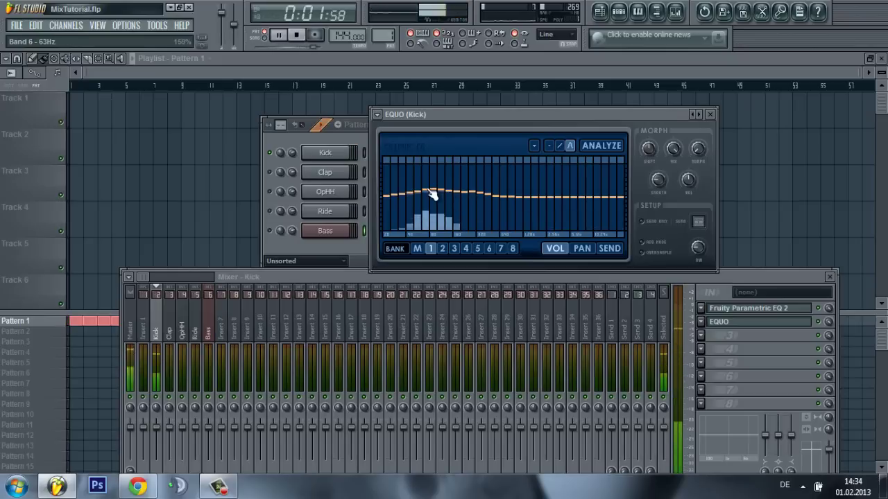
key("space")
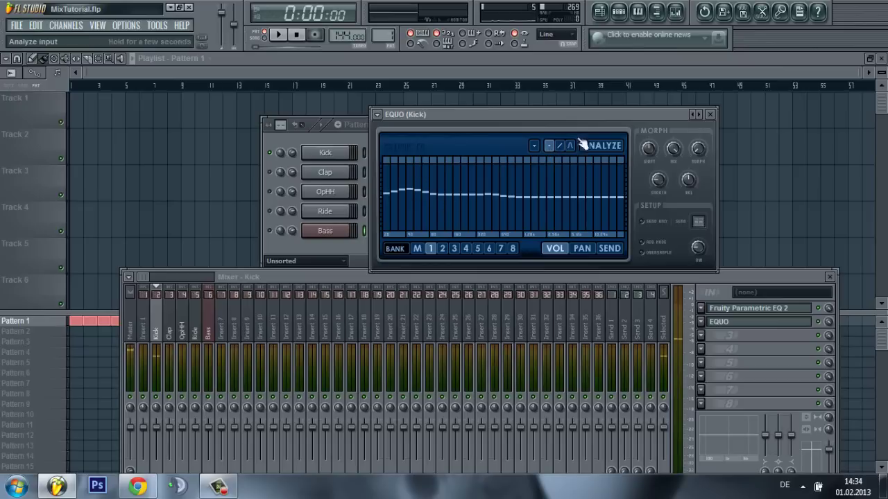
Try broad boosts and cuts across EQUO's whole curve while playing the kick, and restore the flat curve.
left_click(569, 147)
mouse_move(407, 185)
left_mouse_down()
mouse_move(437, 181)
mouse_move(395, 179)
mouse_move(430, 179)
left_mouse_up()
left_click_drag(564, 186, 569, 198)
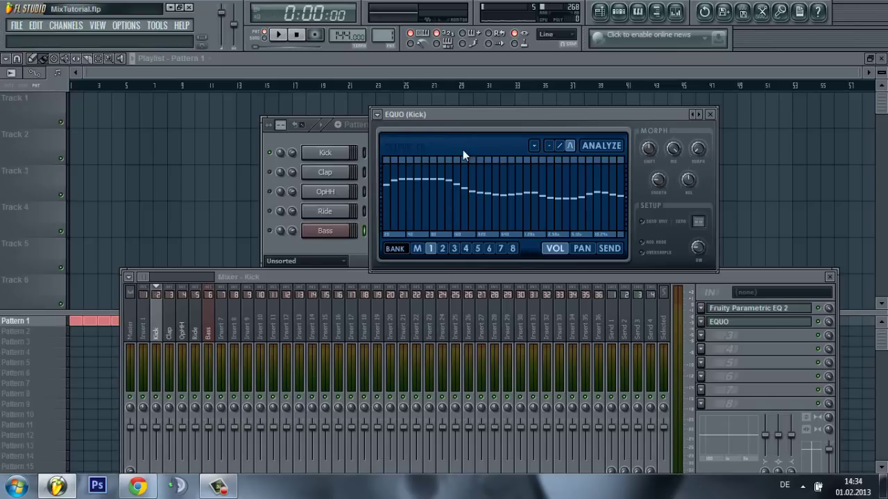
key("space")
mouse_move(413, 175)
left_mouse_down()
mouse_move(441, 174)
mouse_move(452, 203)
mouse_move(444, 240)
mouse_move(412, 222)
mouse_move(436, 198)
mouse_move(434, 218)
mouse_move(411, 202)
mouse_move(486, 201)
left_mouse_up()
key("space")
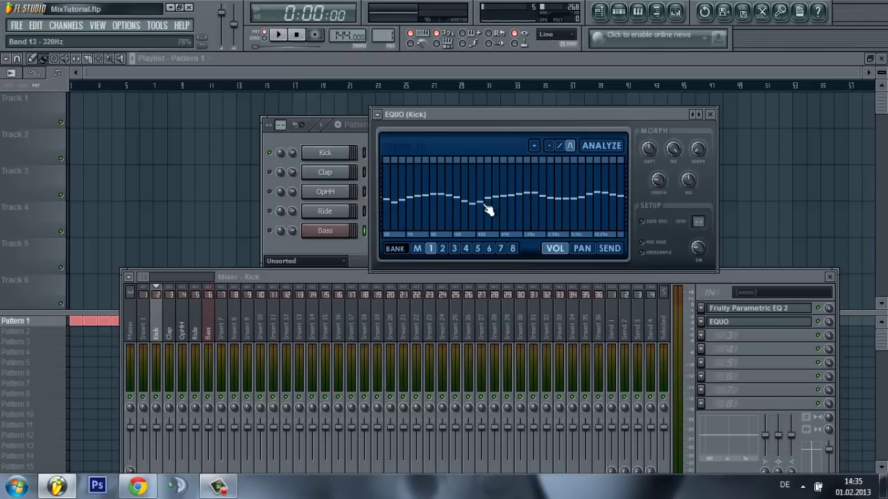
mouse_move(568, 213)
left_mouse_down()
mouse_move(372, 212)
mouse_move(729, 179)
left_mouse_up()
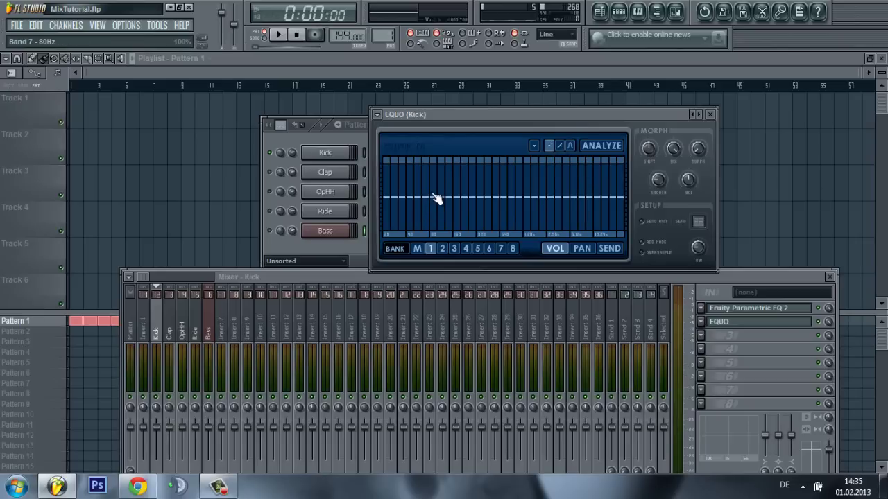
Boost EQUO's individual bands from 63 to about 128 Hz, strongest at 101 Hz, while auditioning the kick.
key("space")
left_click_drag(439, 195, 445, 190)
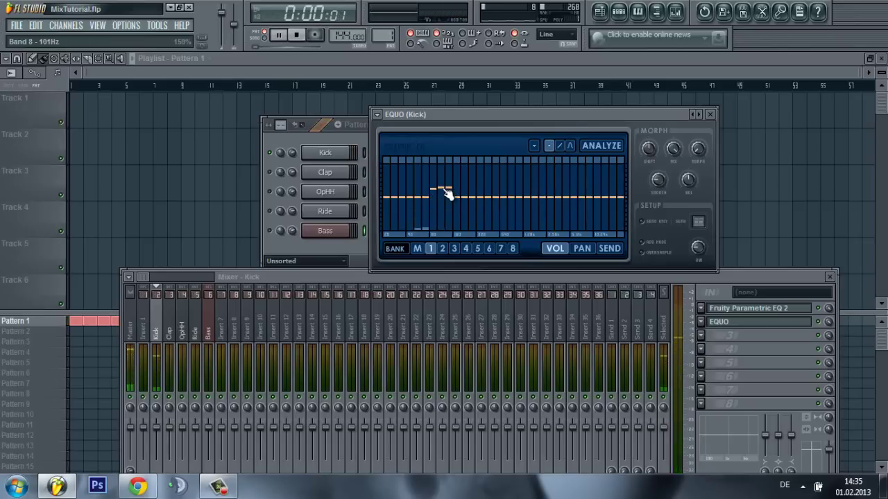
key("space")
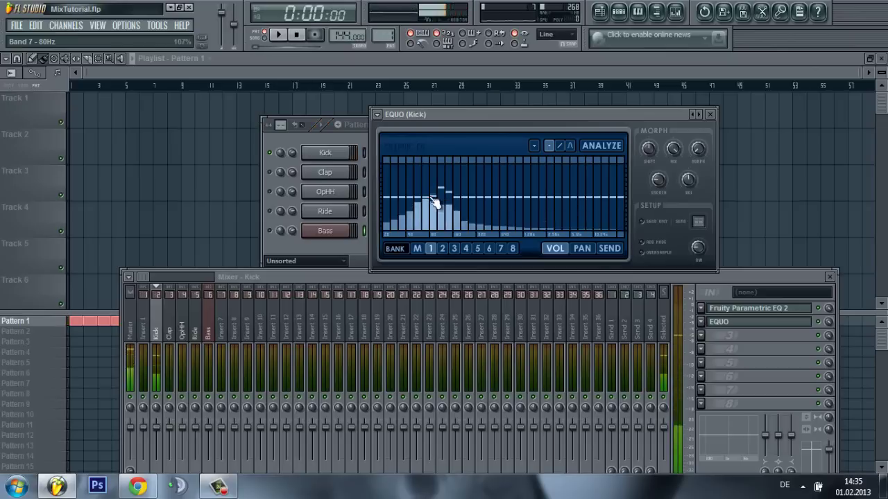
key("space")
key("space")
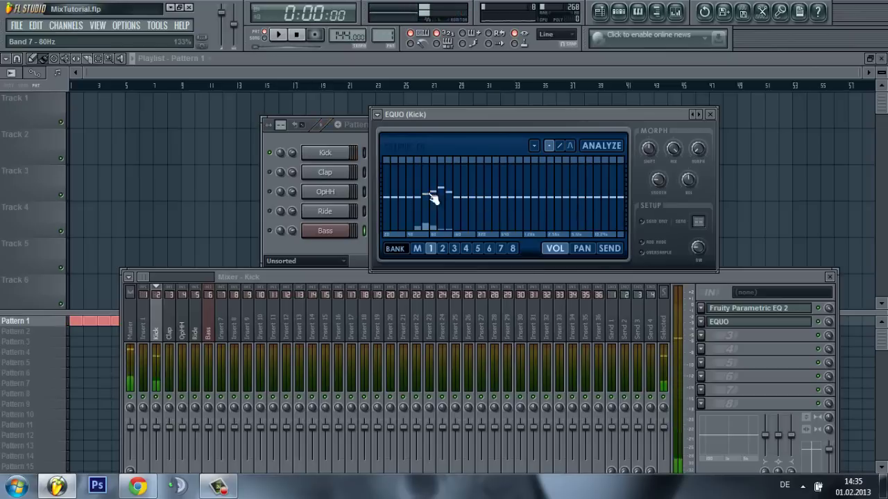
Raise EQUO's bands 19 to 24, from 1280 to 4064 Hz, into a rounded bump while playing the kick.
key("space")
mouse_move(551, 197)
left_mouse_down()
mouse_move(564, 197)
mouse_move(543, 197)
left_mouse_up()
key("space")
key("space")
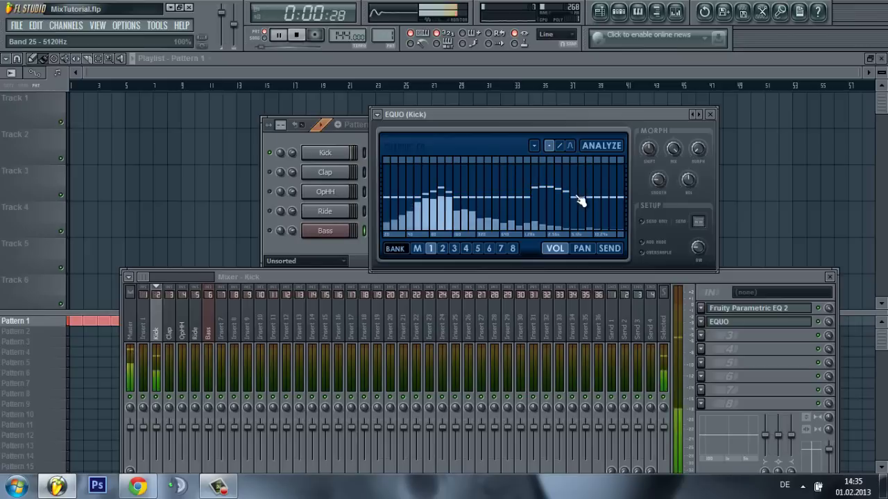
left_click_drag(539, 202, 532, 198)
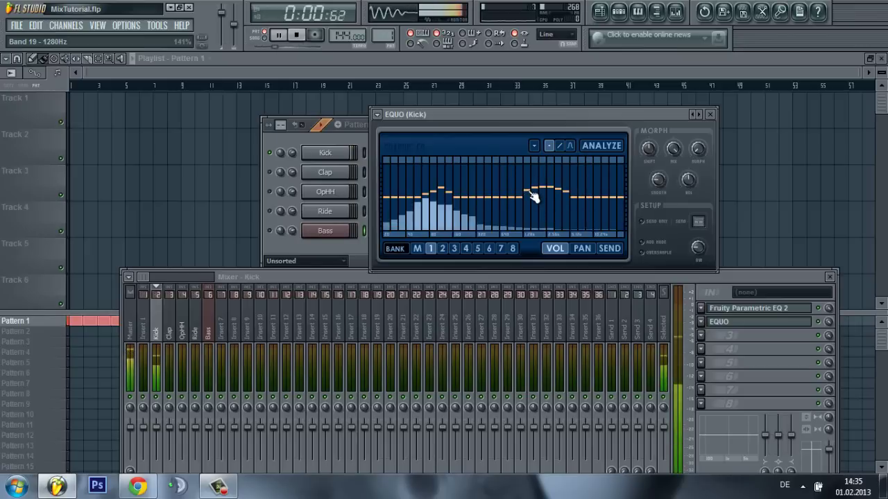
key("space")
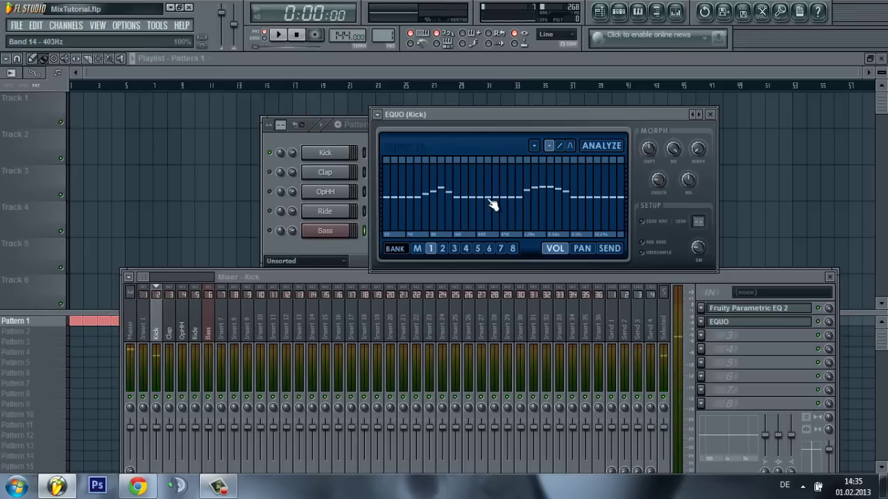
Cut EQUO's bands 13 to 15, from 320 to 508 Hz, deepest at 403 Hz, and audition the kick.
left_click_drag(489, 215, 489, 221)
mouse_move(487, 211)
left_mouse_down()
mouse_move(508, 224)
mouse_move(496, 203)
left_mouse_up()
key("space")
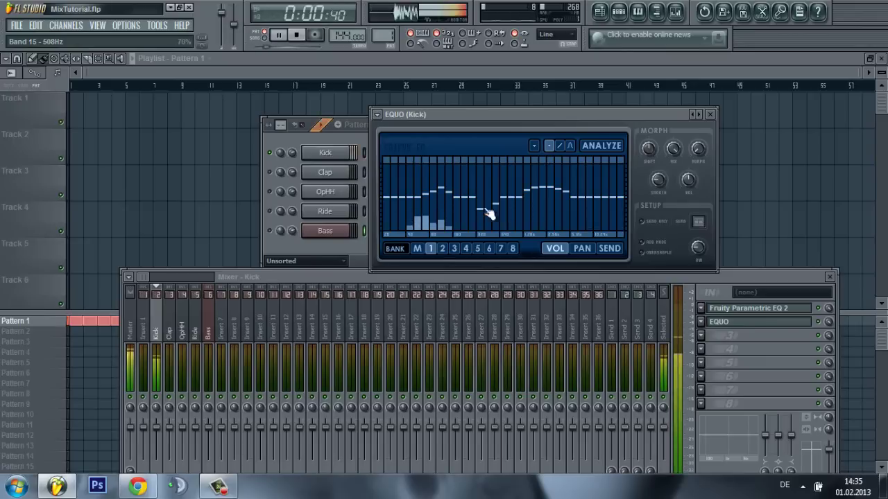
key("space")
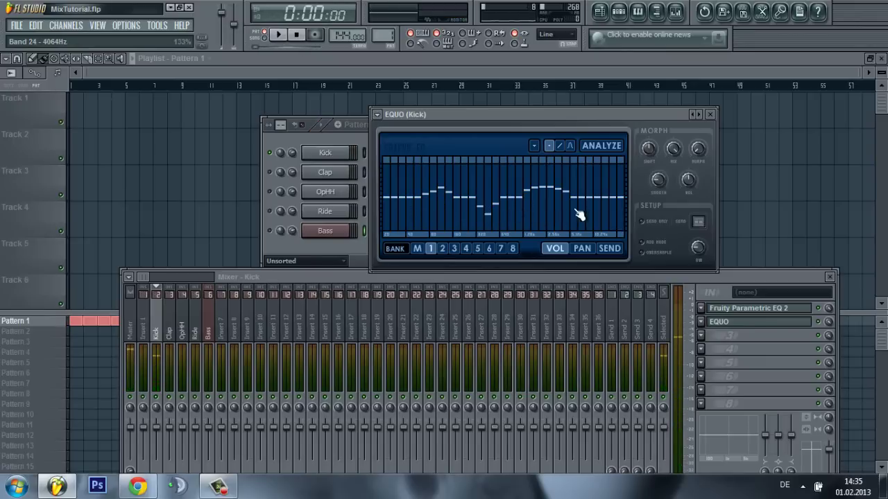
Try cutting EQUO's band 29 at 12902 Hz while the kick plays, and bring the band back up.
key("space")
left_click(604, 213)
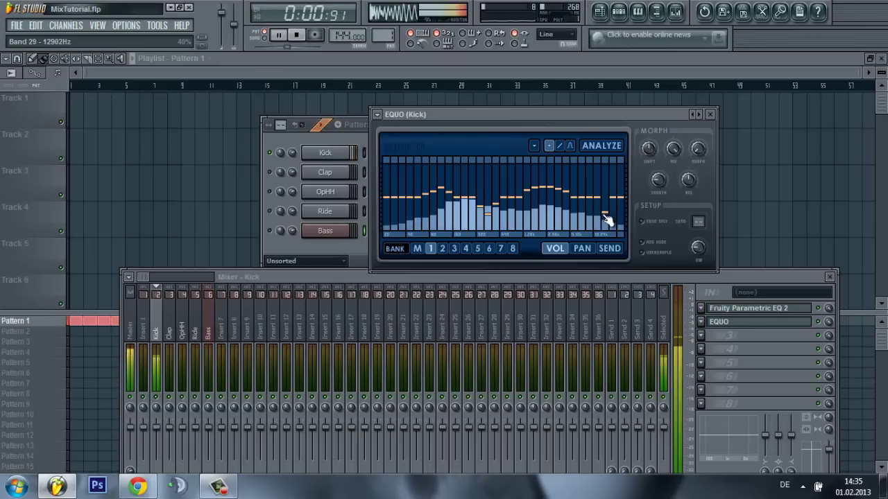
mouse_move(606, 220)
left_mouse_down()
mouse_move(604, 187)
mouse_move(618, 192)
mouse_move(604, 194)
left_mouse_up()
key("space")
Raise EQUO's upper bands from about 3 kHz upward to about 150% in curve drawing mode and audition the kick.
left_click(576, 149)
key("space")
key("space")
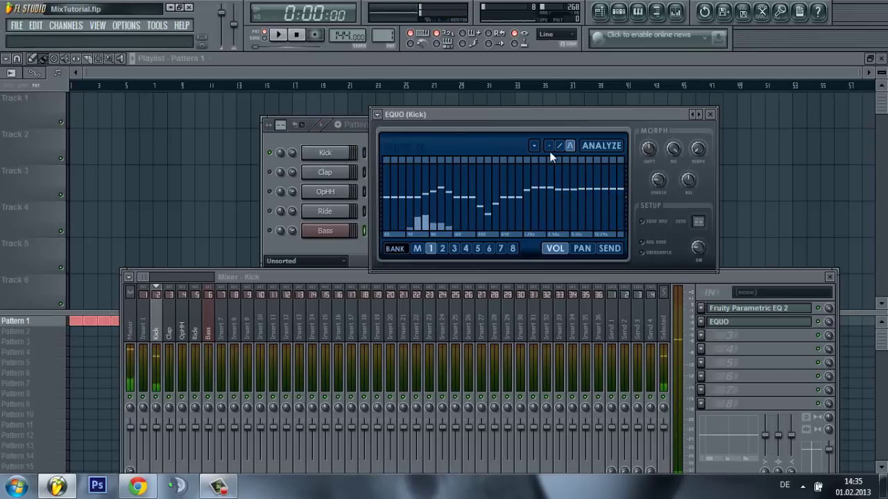
Roll off EQUO's lowest bands in a slope down to about 33% at 20 Hz with single-band editing while playing the kick.
left_click(549, 146)
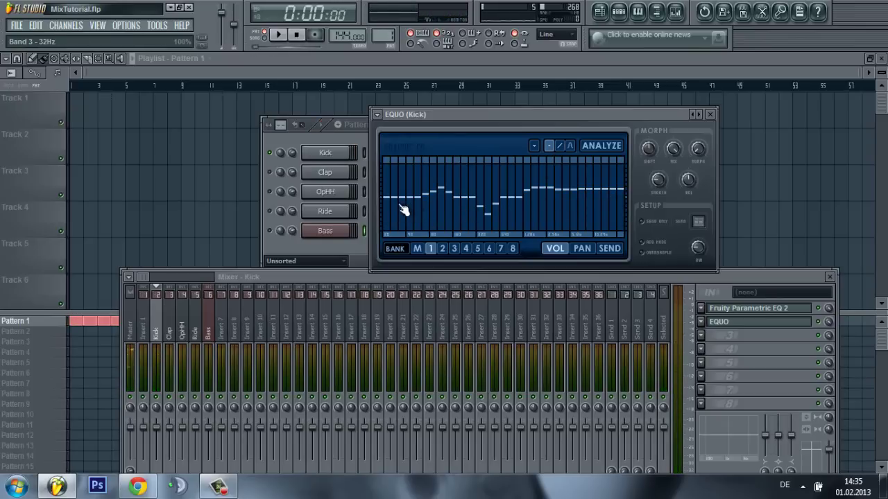
left_click_drag(402, 208, 402, 213)
key("space")
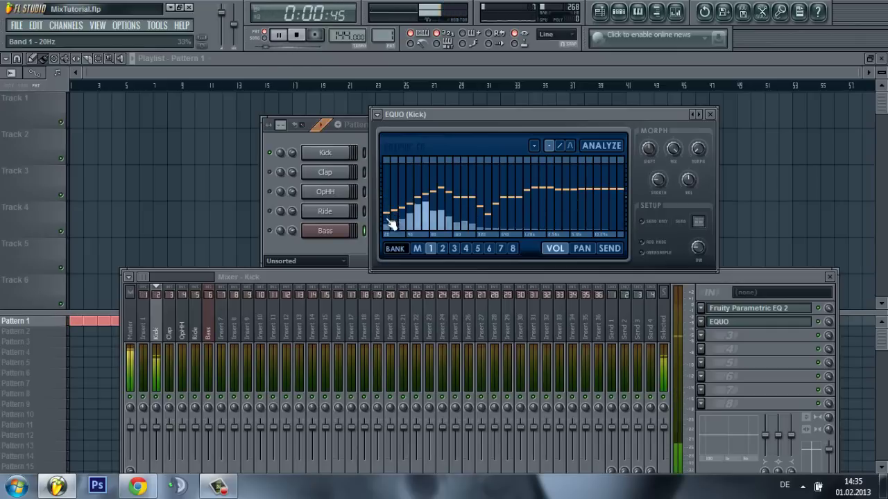
Raise EQUO's bands from 40 to 63 Hz slightly, smooth the slope below them, and audition the kick repeatedly.
mouse_move(396, 211)
left_mouse_down()
mouse_move(389, 231)
mouse_move(428, 200)
left_mouse_up()
key("space")
key("space")
key("space")
key("space")
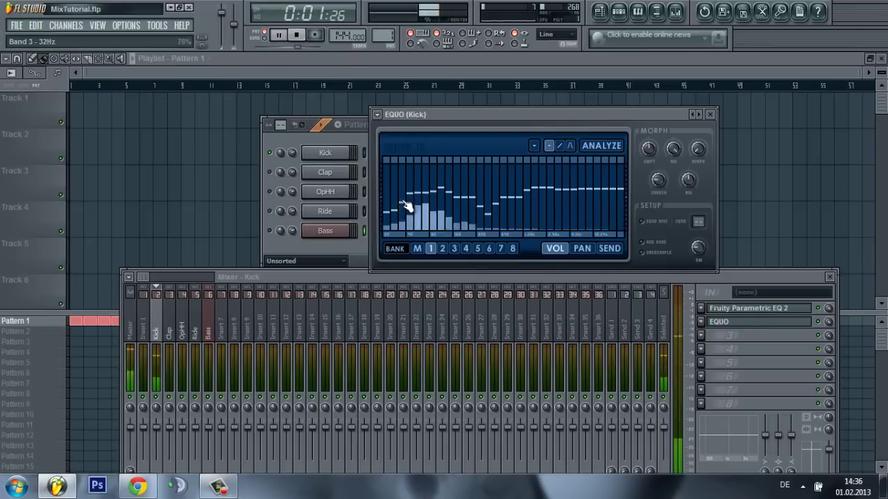
key("space")
key("space")
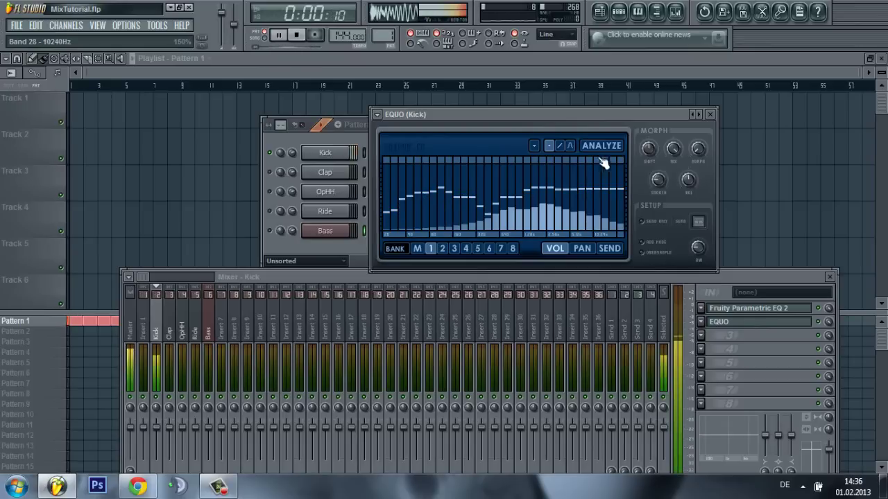
key("space")
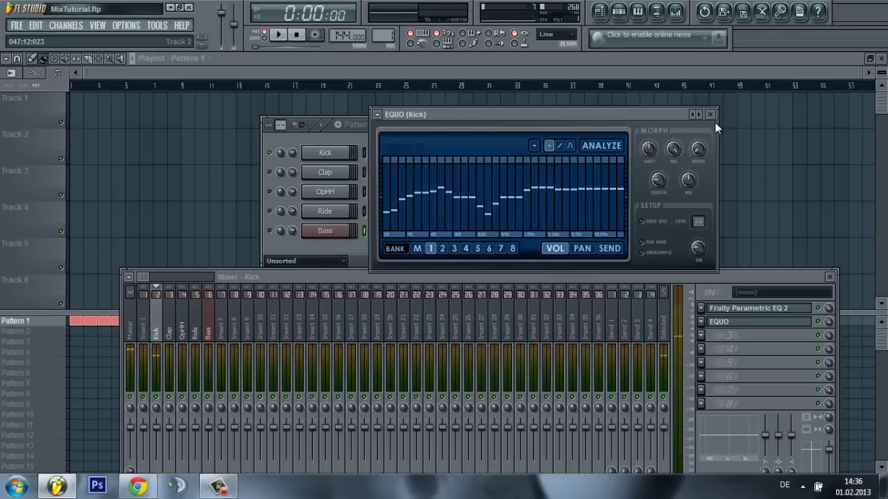
Close the EQUO window and listen to the equalized kick.
left_click(710, 114)
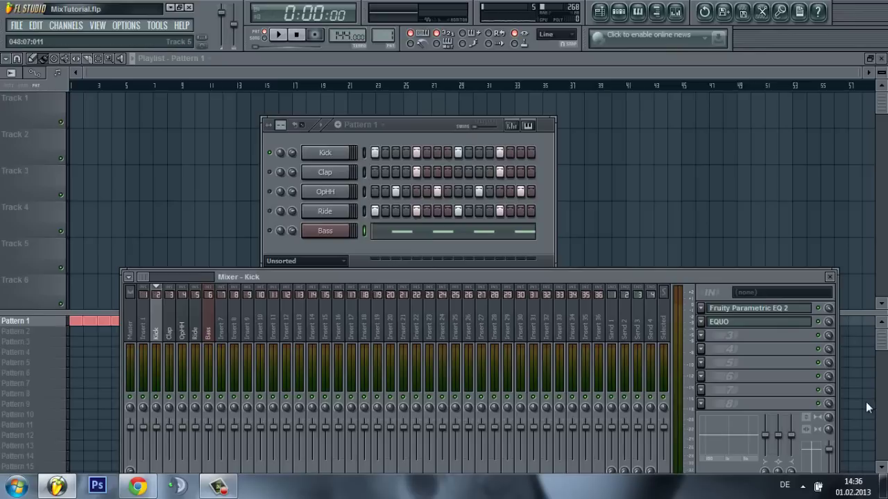
key("space")
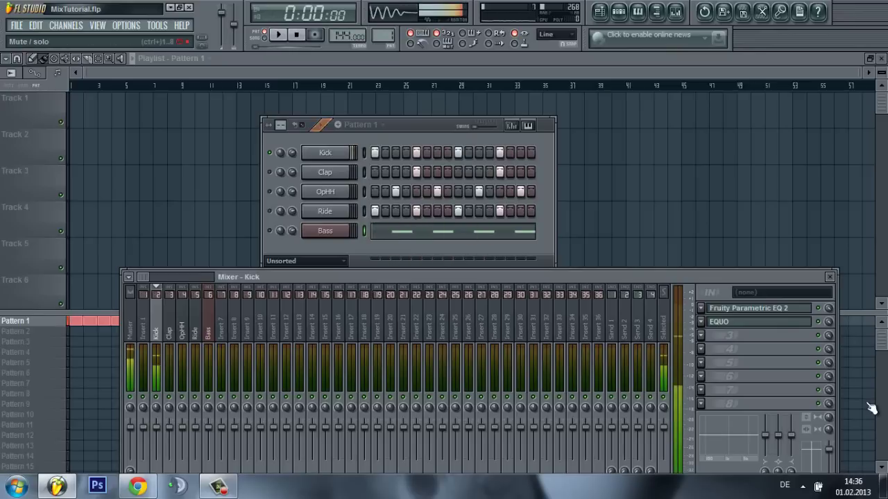
key("space")
key("space")
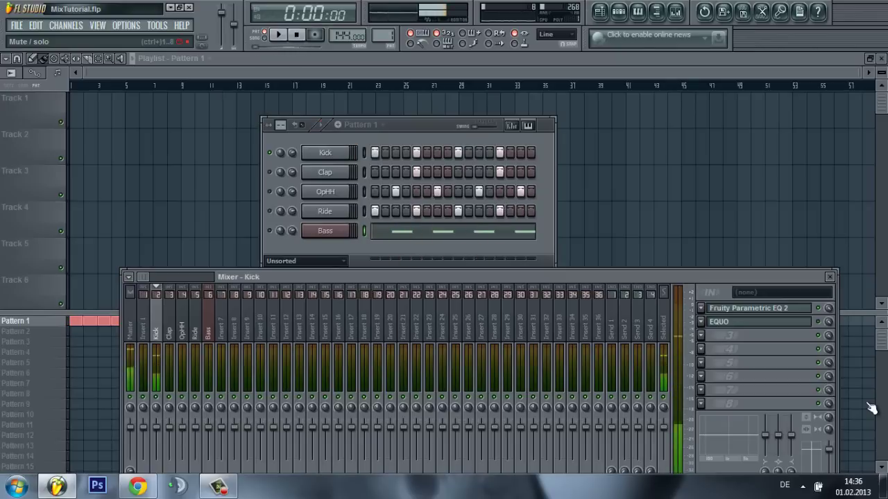
key("space")
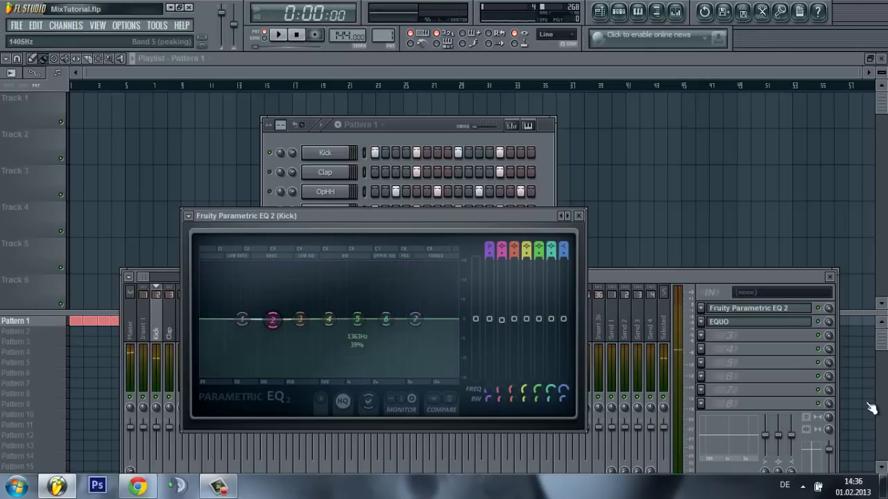
Boost band 6 slightly in the Kick track's Parametric EQ 2 and play the kick to check it.
right_click(490, 320)
key("Escape")
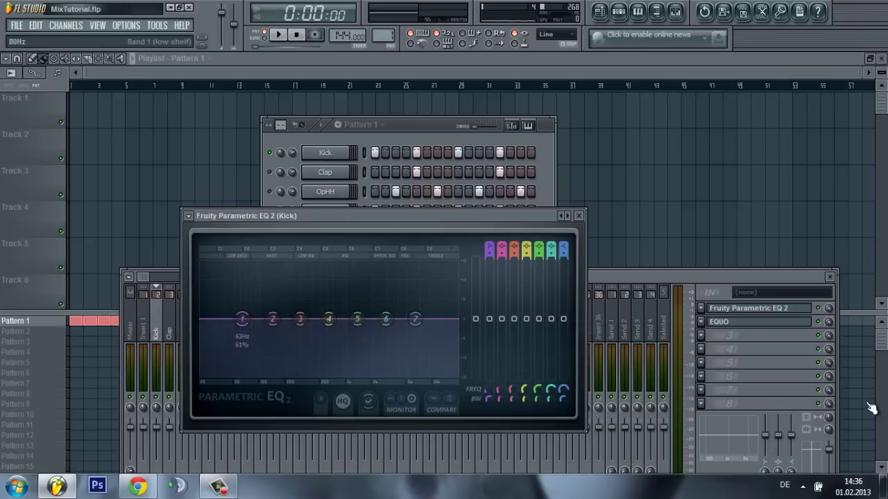
key("space")
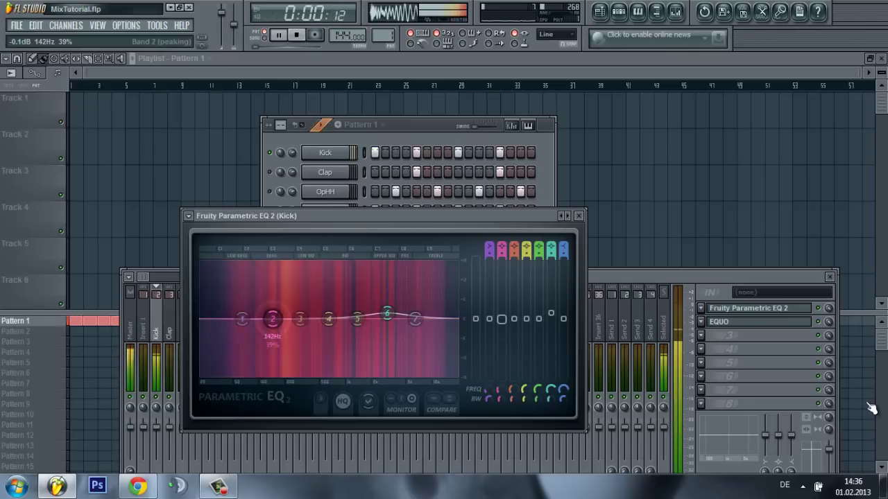
key("space")
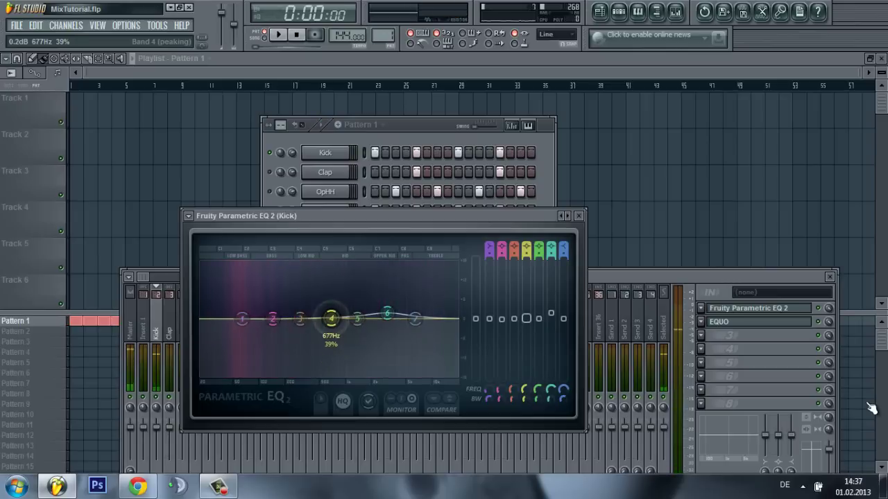
Cut Parametric EQ 2's band 3 to -5.5 dB at 253 Hz with a 6% bandwidth while auditioning the kick.
key("space")
key("space")
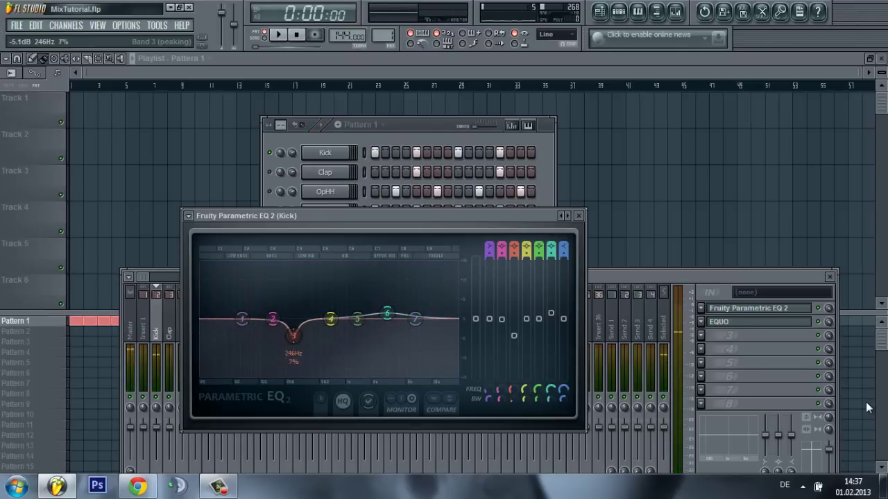
key("space")
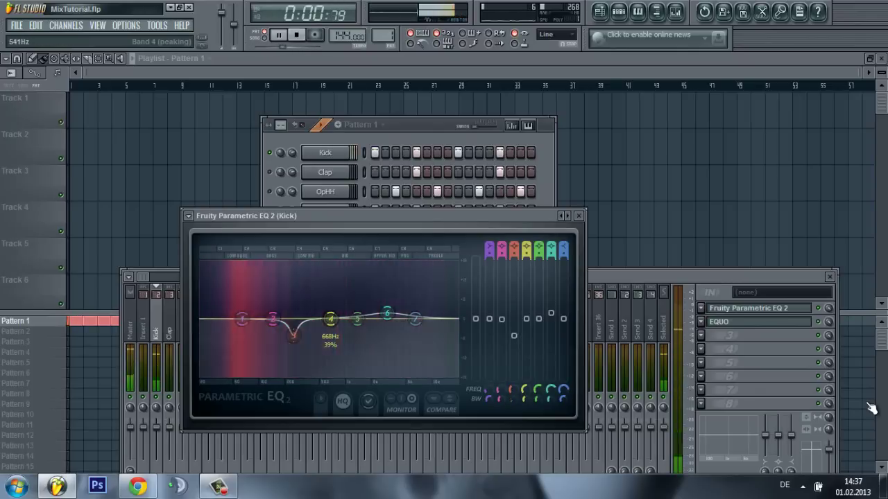
key("space")
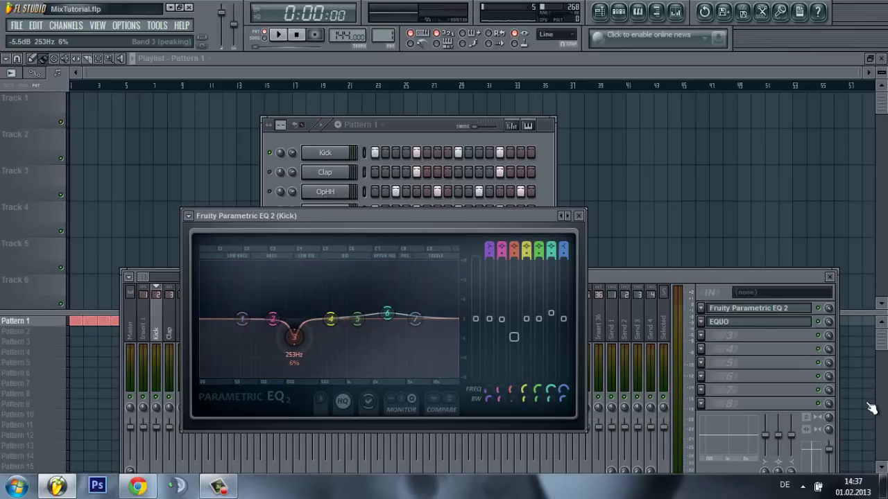
Audition the equalized kick once more and close its Parametric EQ 2 and the Clap channel settings.
key("space")
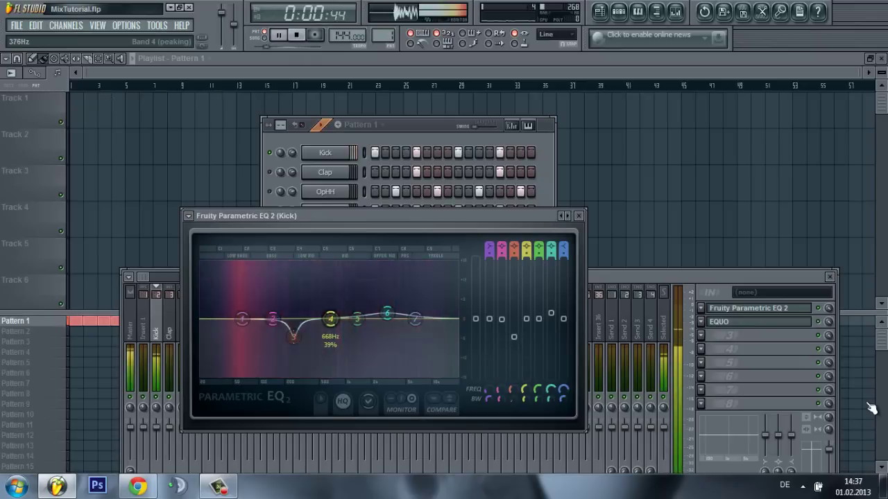
key("space")
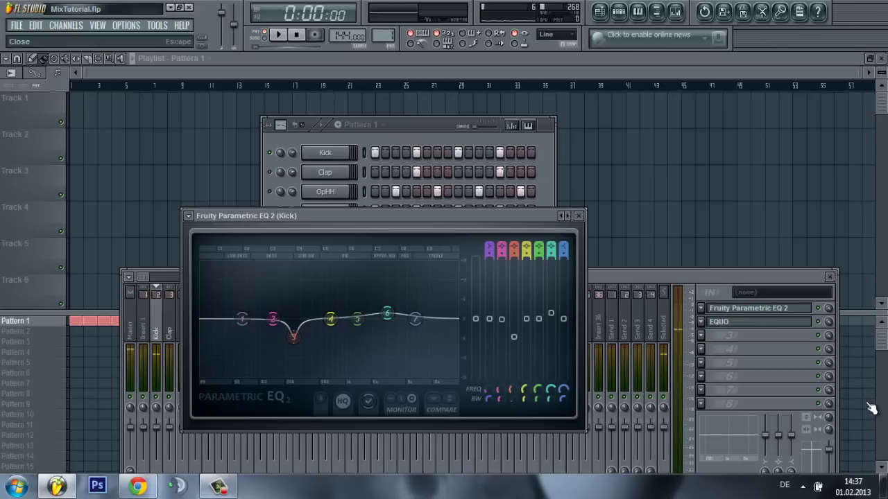
key("Escape")
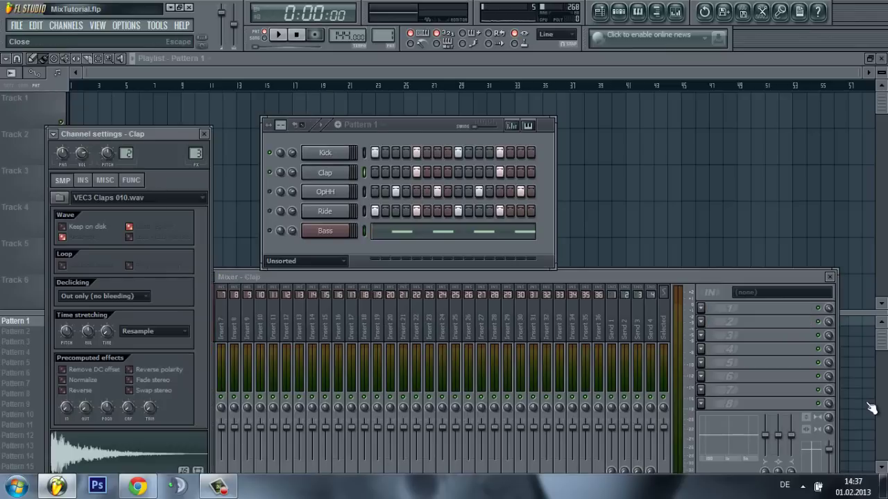
key("Escape")
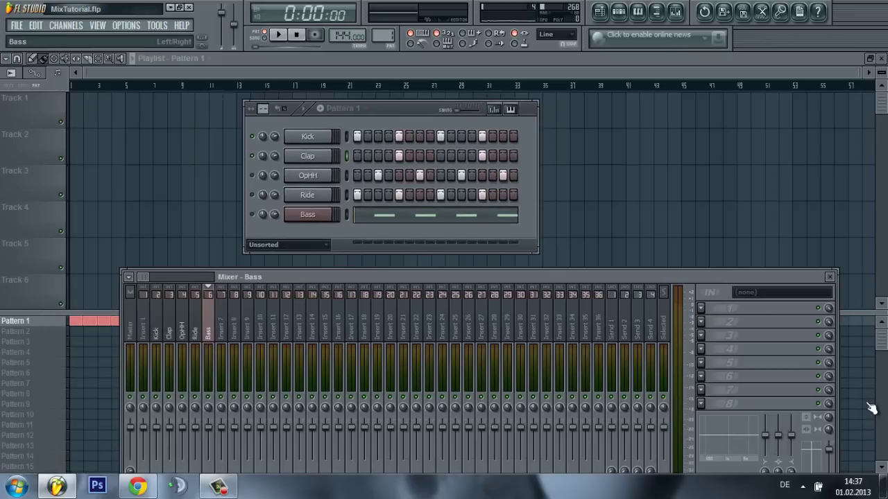
Select the Clap mixer track and play the kick and clap together.
key("Left")
key("Left")
key("Left")
key("Left")
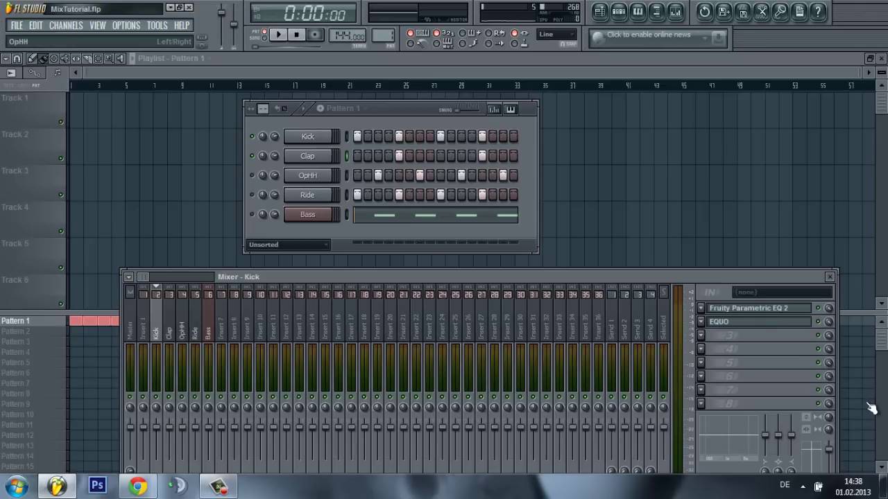
key("Right")
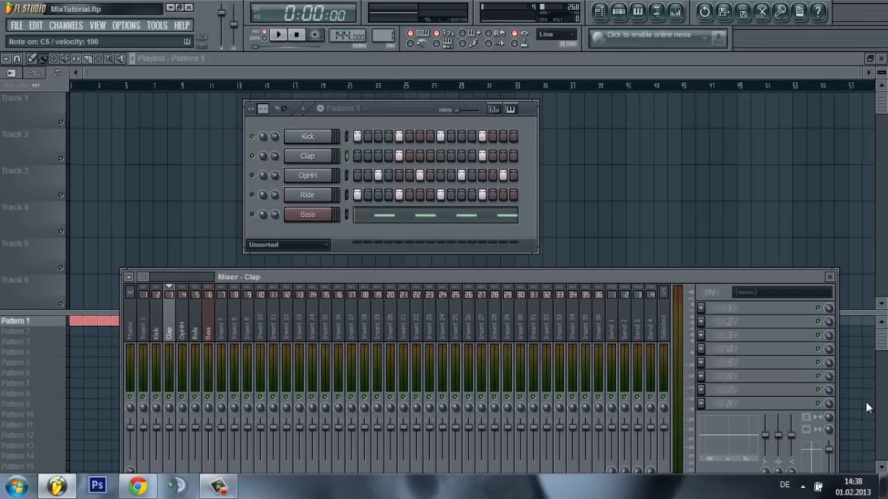
key("space")
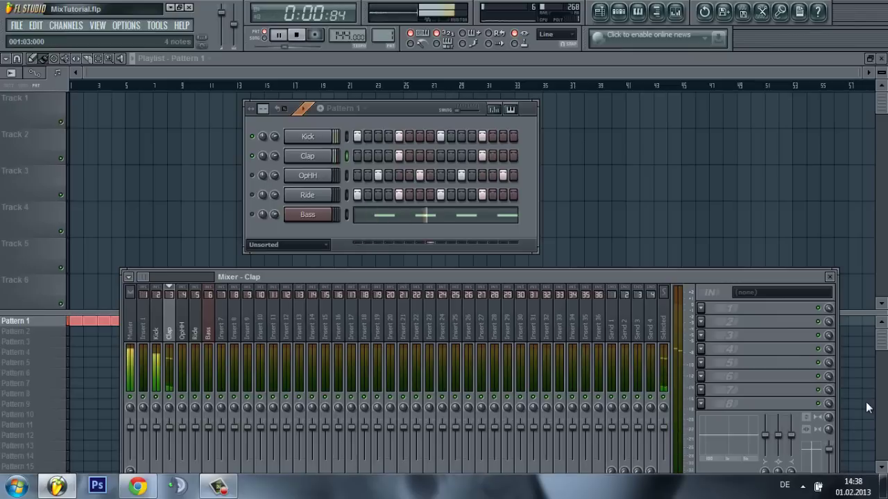
key("space")
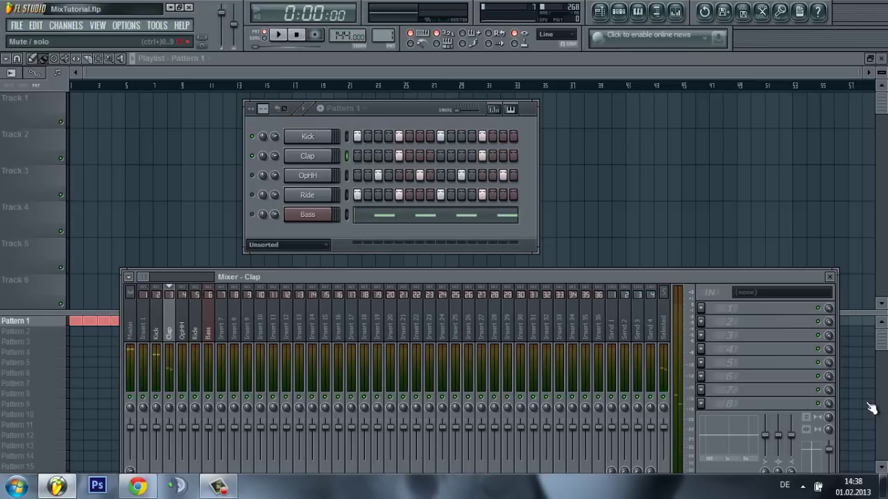
Mute the Kick channel and load Fruity Parametric EQ 2 and EQUO into the Clap mixer track's first two effect slots.
key("F6")
left_click(700, 308)
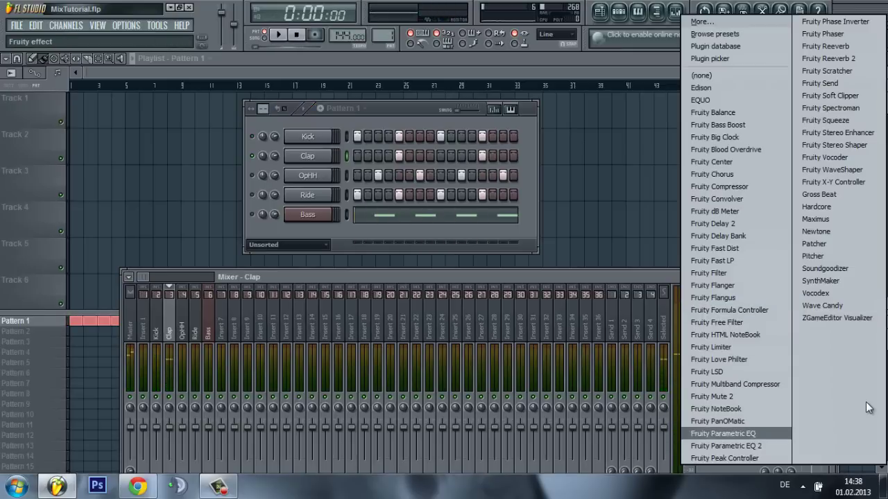
left_click(735, 432)
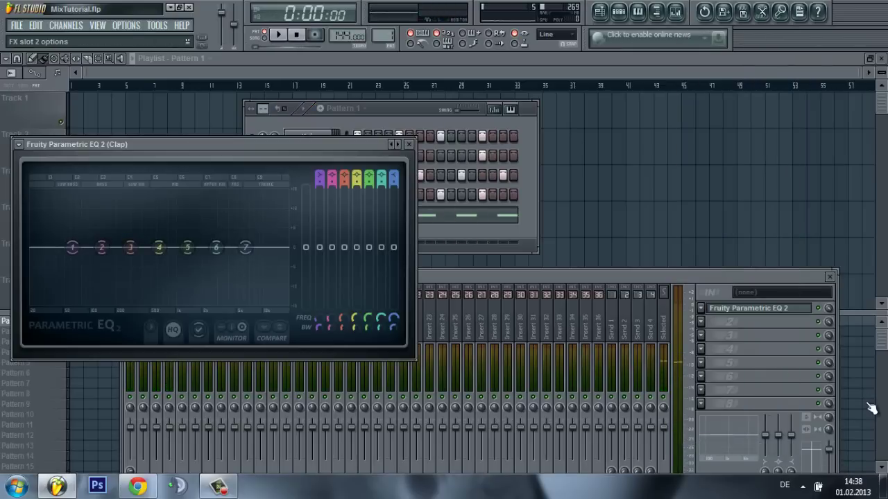
left_click(701, 321)
left_click(735, 100)
Pull the Clap's EQUO bands up to about 400 Hz down to the minimum while auditioning the clap.
key("space")
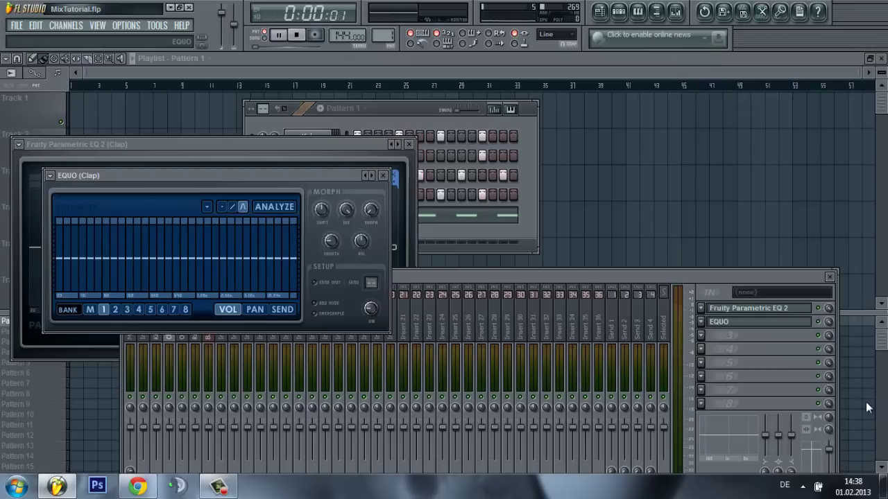
key("space")
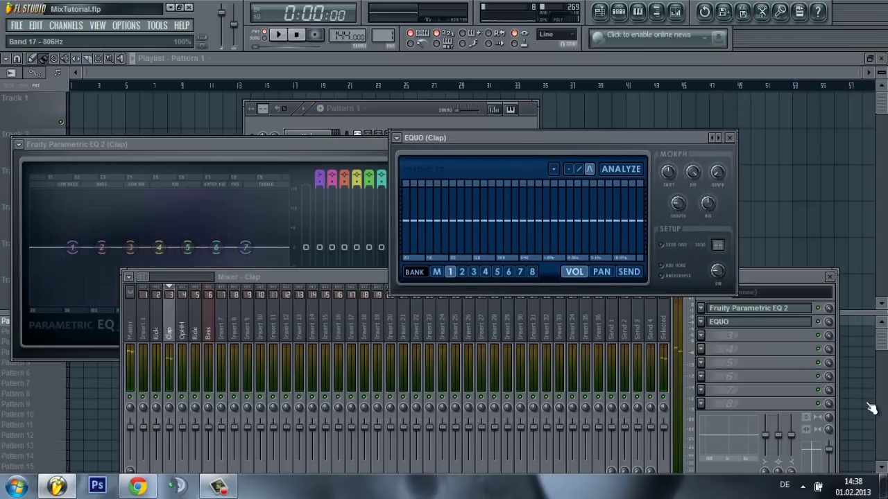
key("space")
key("space")
key("space")
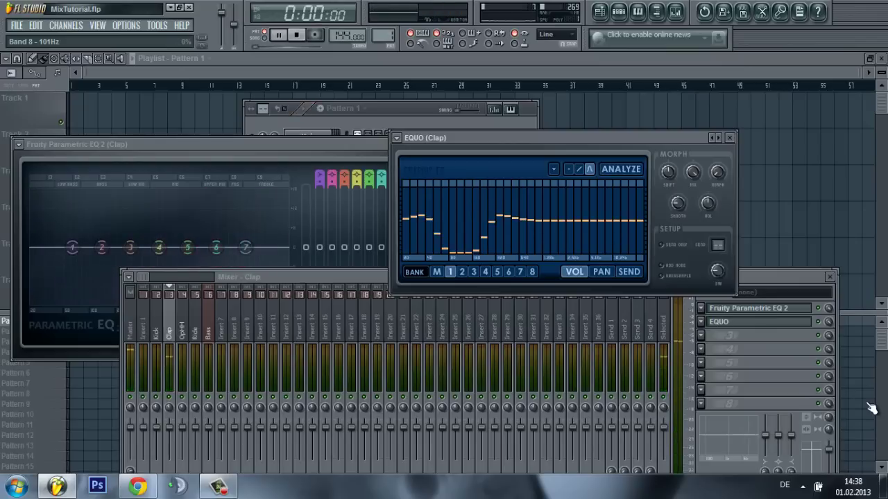
key("space")
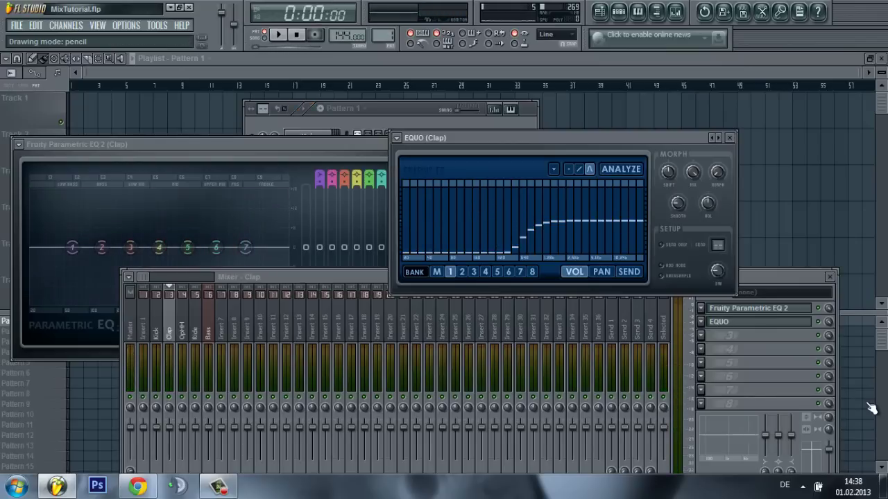
Reshape the Clap's EQUO low cut to rise from about 160 Hz and boost the bands around 400 to 640 Hz slightly.
key("space")
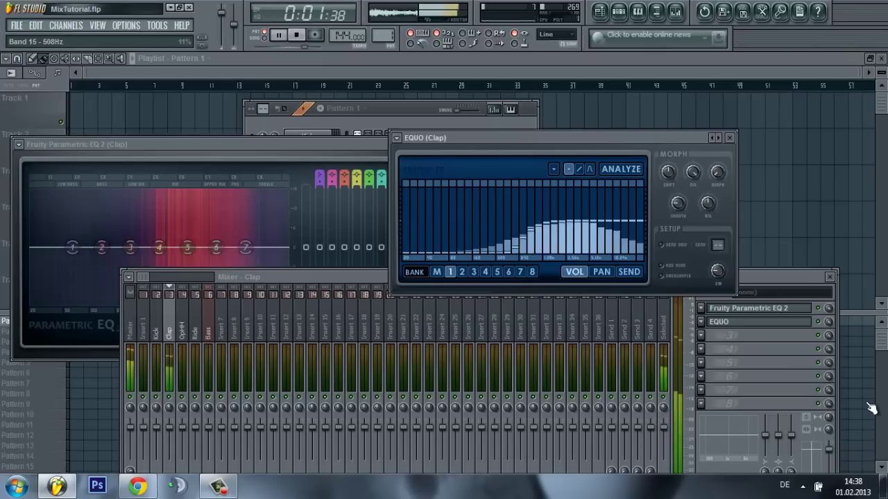
key("space")
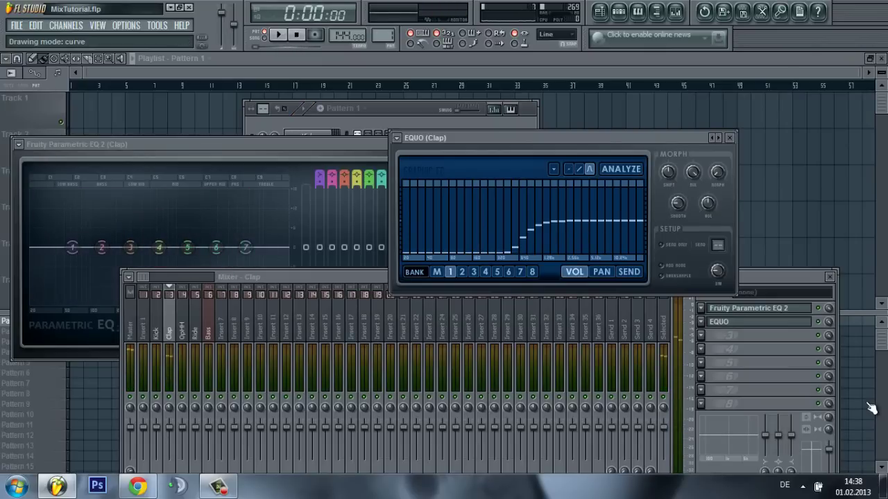
key("space")
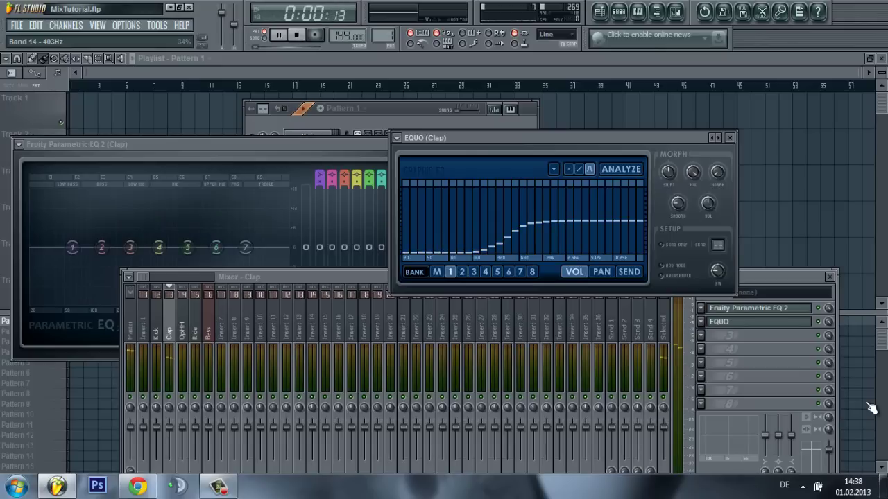
key("space")
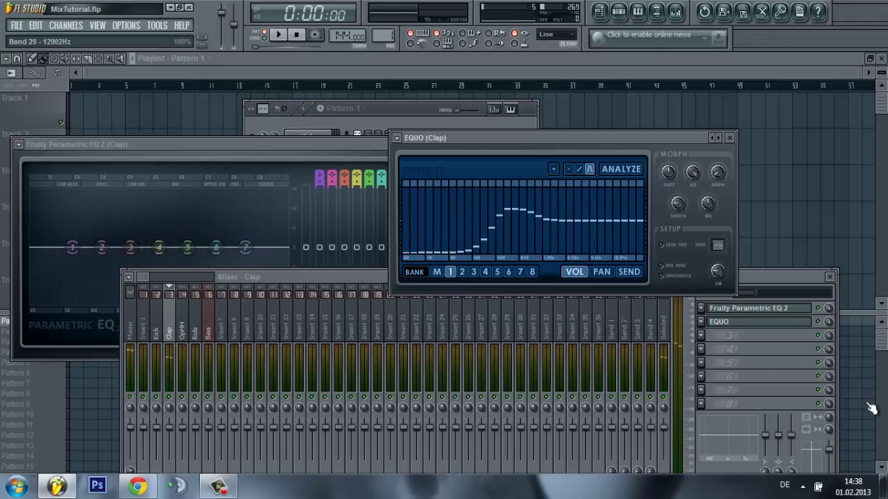
Raise the Clap's EQUO bands around 5 to 13 kHz, dip those around 1.6 kHz, and reduce the highest band.
key("space")
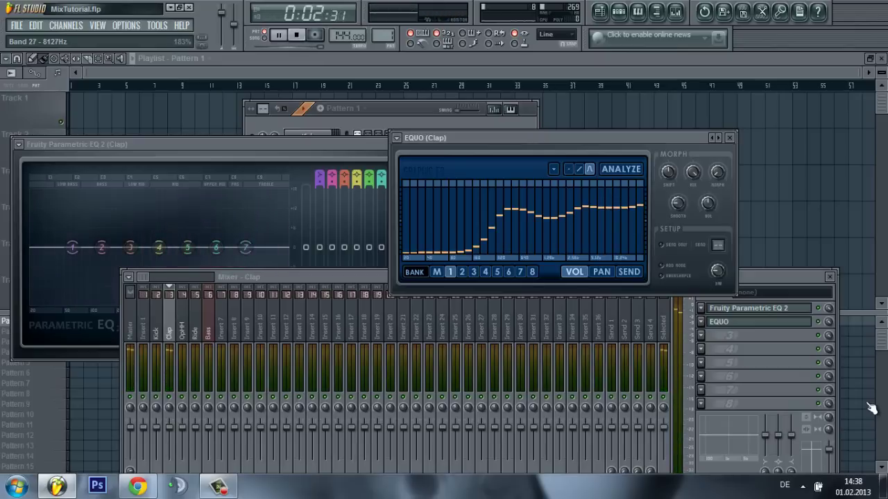
key("space")
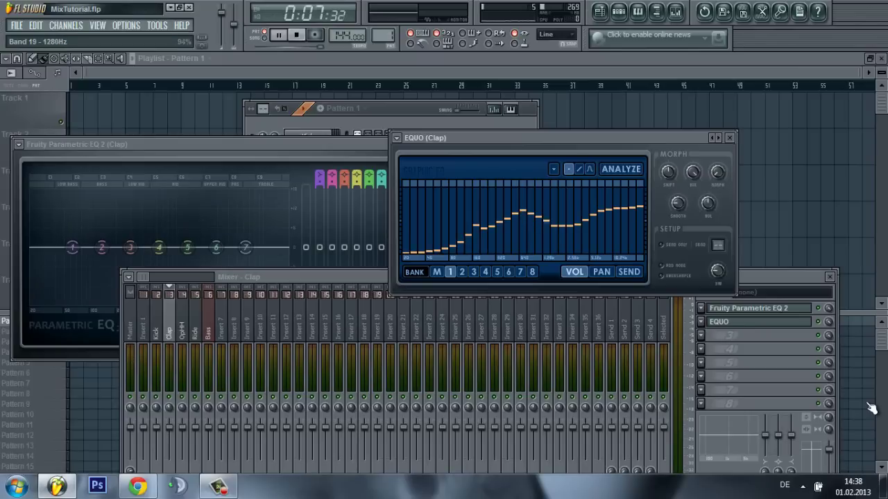
key("space")
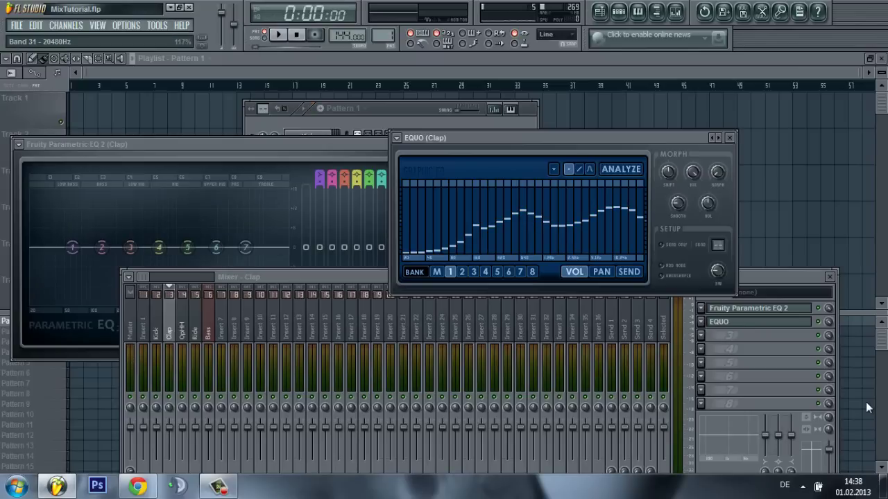
Smooth the Clap's EQUO rise up to about 800 Hz, deepen the dip around 2 kHz, and close EQUO after auditioning the clap.
key("space")
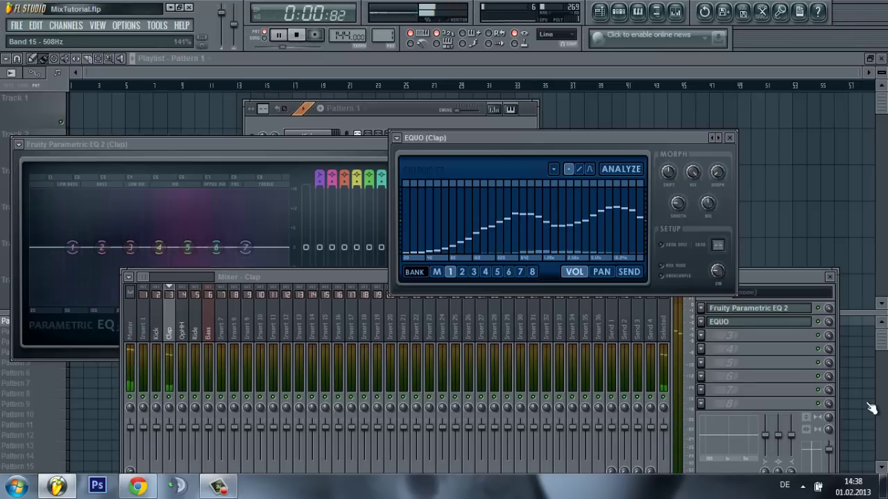
key("space")
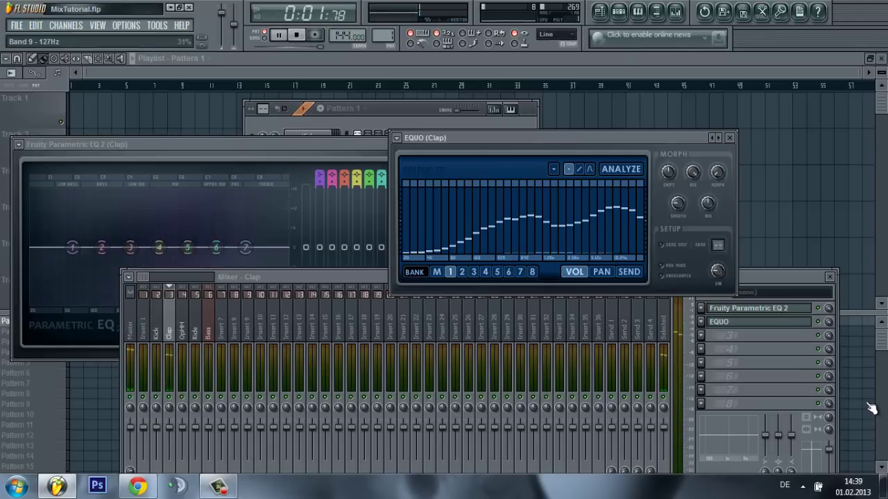
key("space")
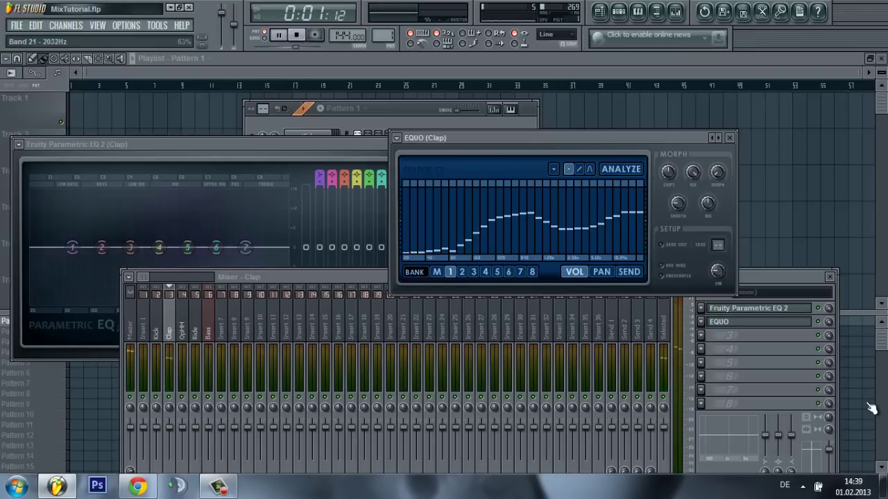
key("space")
key("space")
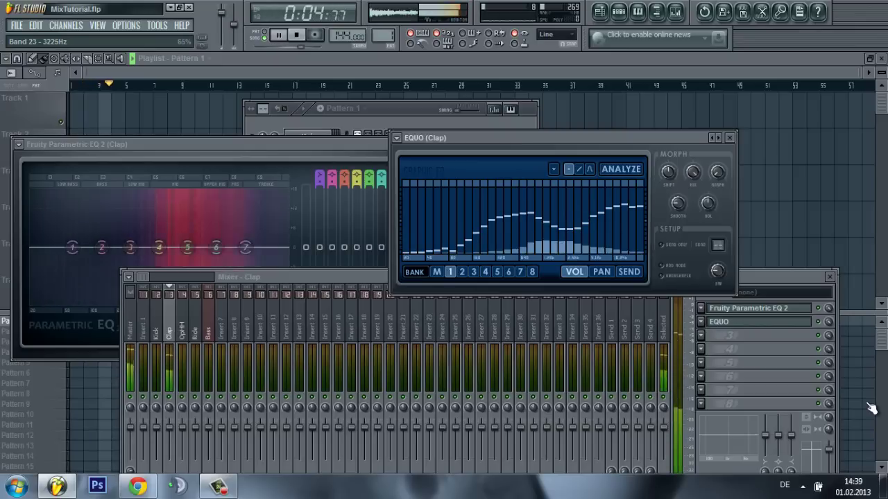
key("space")
key("Escape")
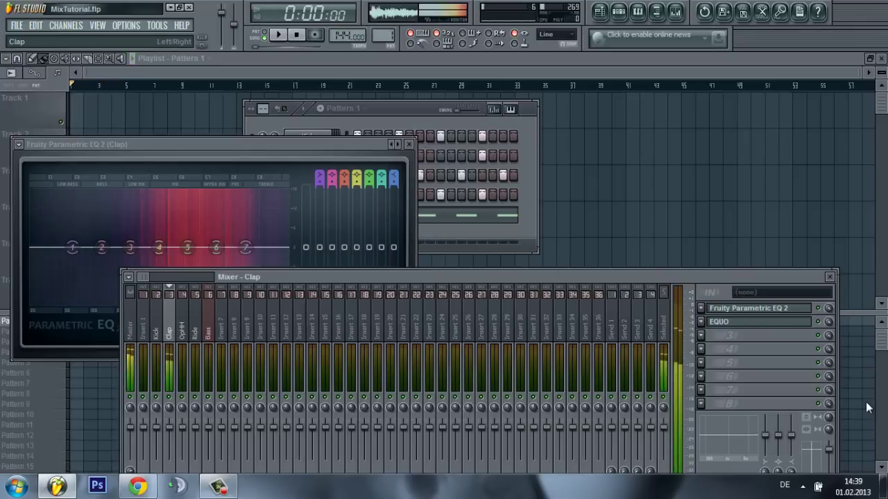
Lower the Clap mixer track's volume to about -2.9 dB, close its Parametric EQ 2, and audition it with the kick.
key("space")
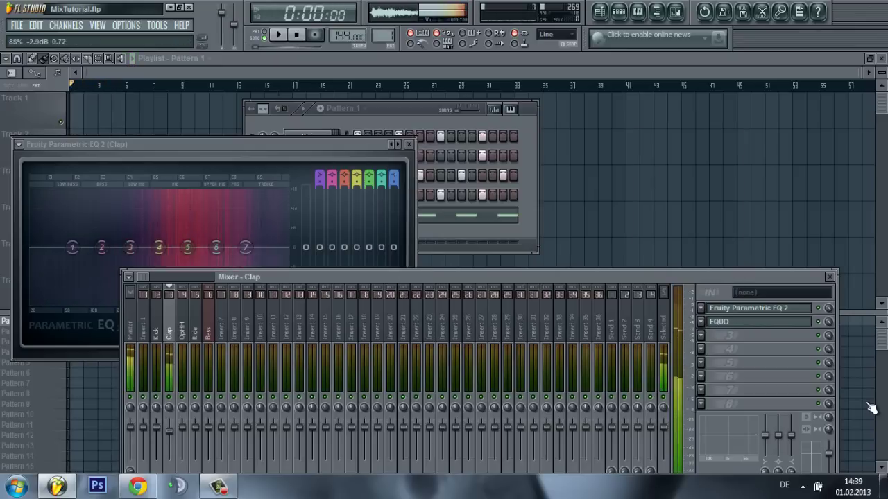
key("space")
key("Escape")
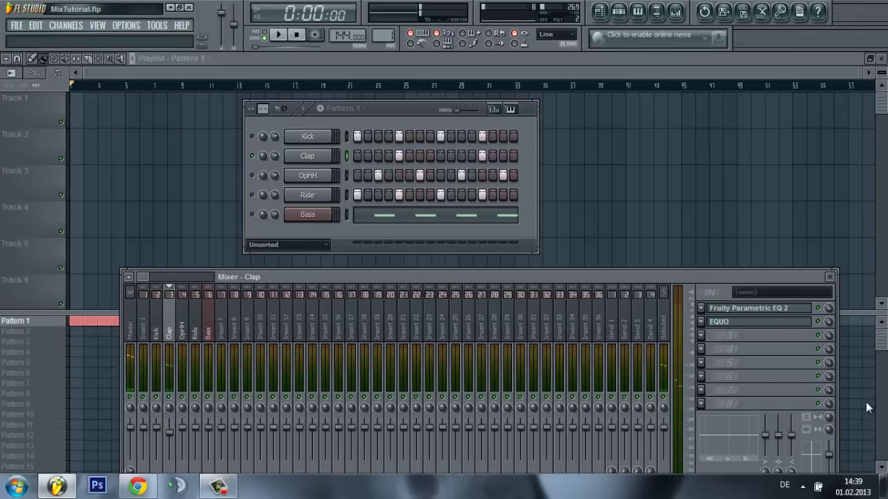
key("space")
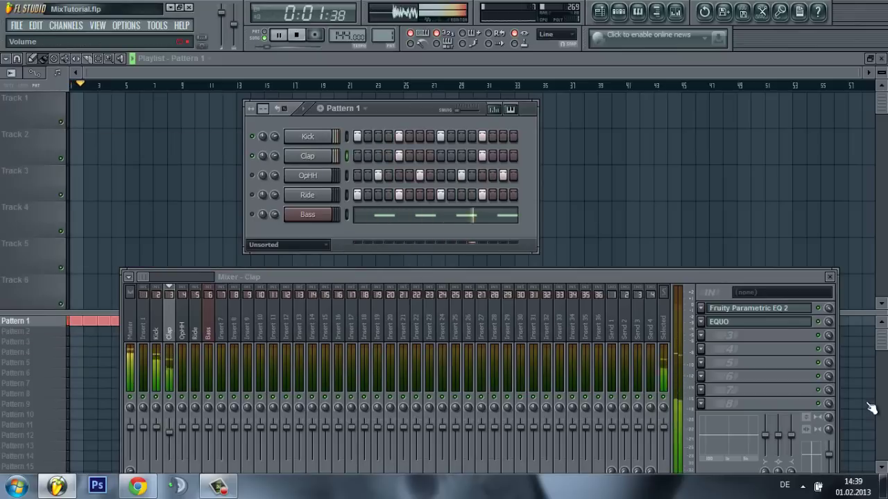
key("F9")
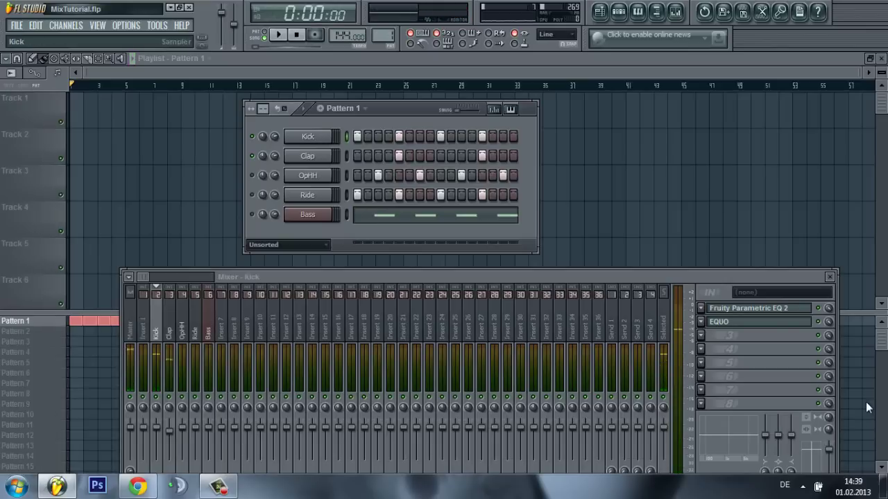
Show all channels in the step sequencer and move the Ride channel directly below Kick.
key("z")
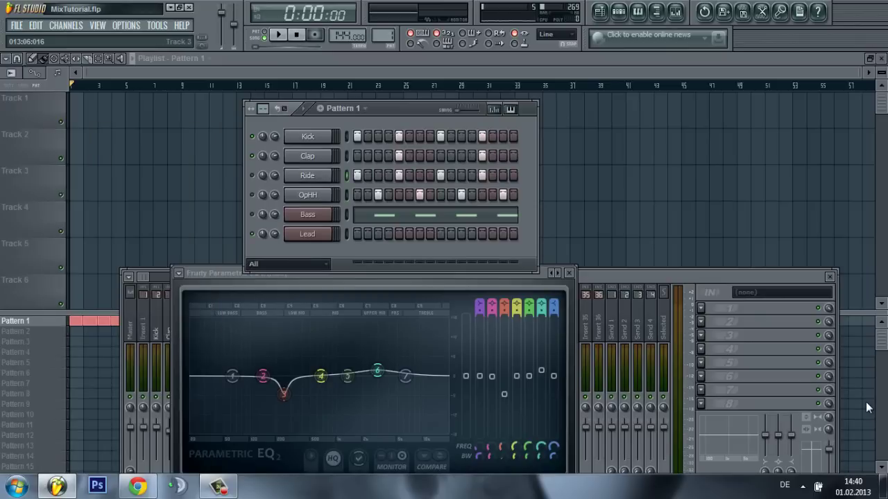
right_click(326, 173)
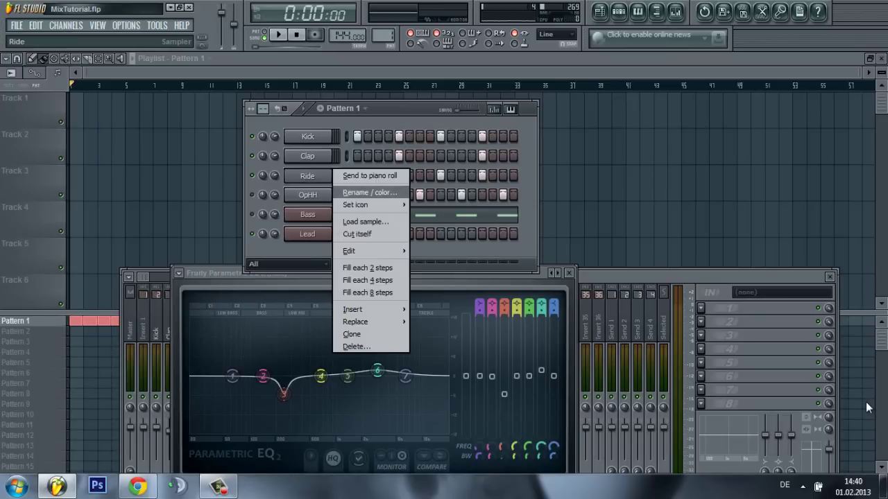
key("Escape")
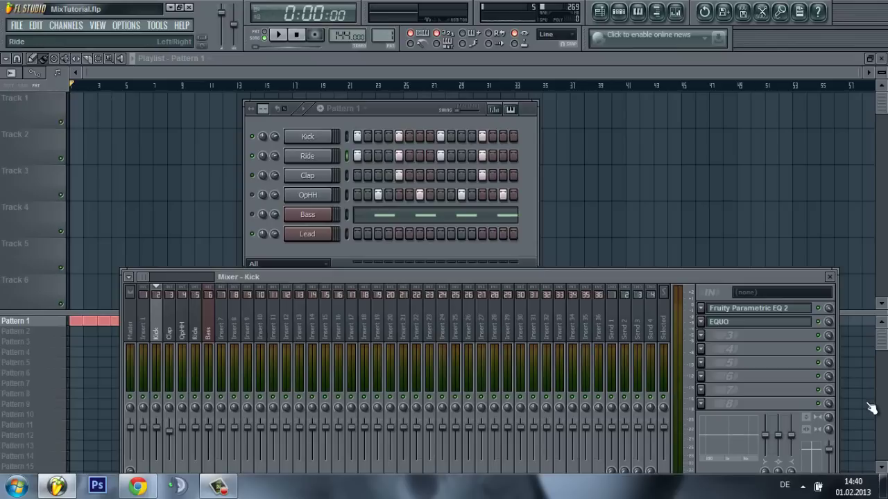
Select the Ride mixer track and load EQUO into its first effect slot.
key("Right")
key("Right")
key("Right")
left_click(700, 308)
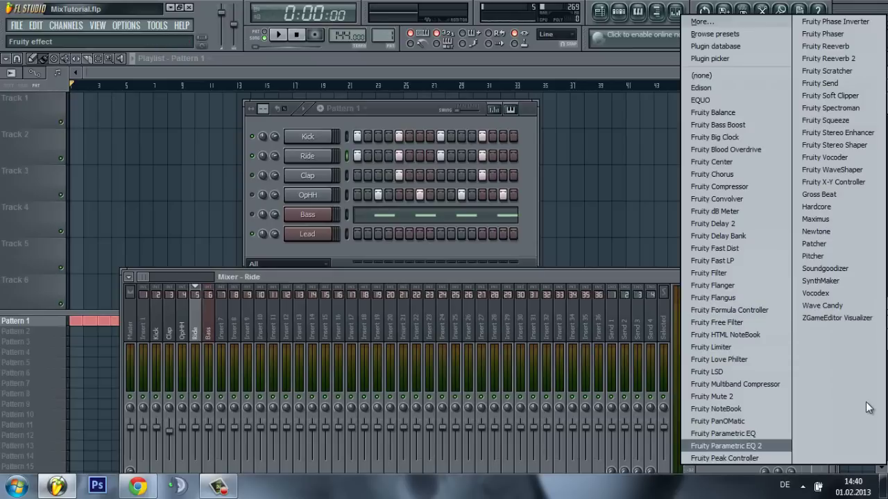
key("f")
key("Up")
key("Return")
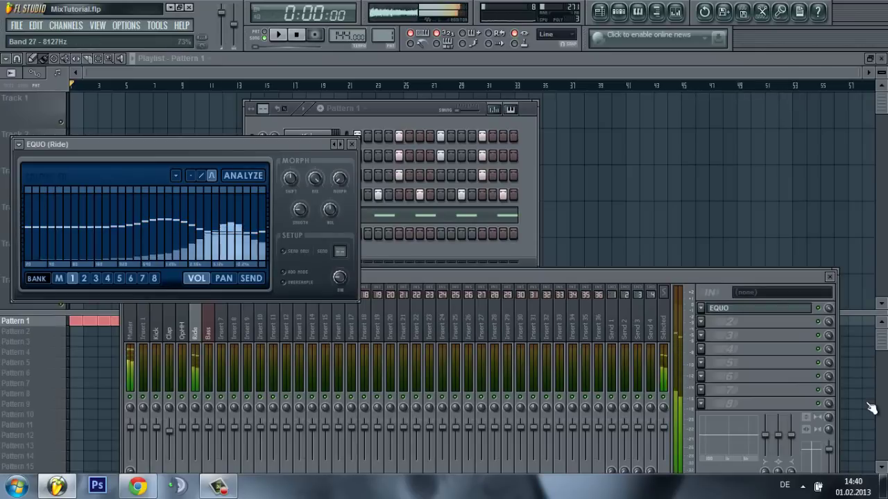
Lower the Ride mixer track's volume below -4.4 dB and soften its EQUO mid boost while auditioning it with the kick.
key("Escape")
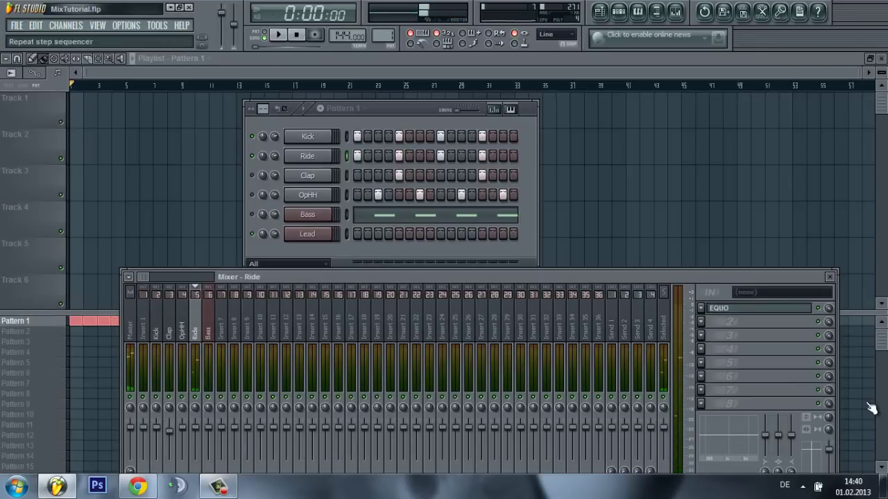
key("space")
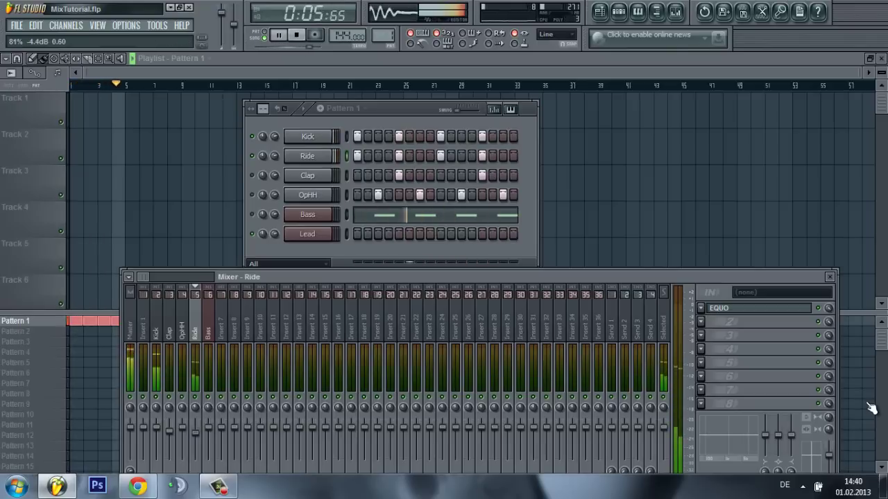
left_click(718, 308)
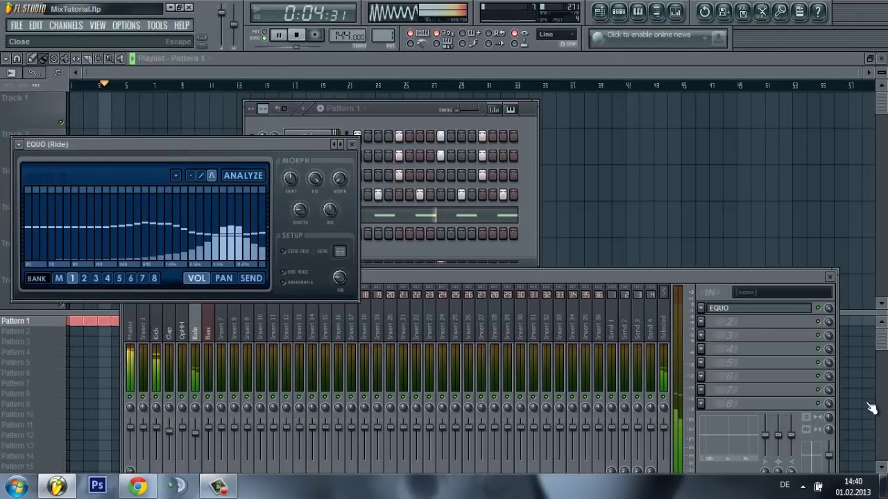
key("Escape")
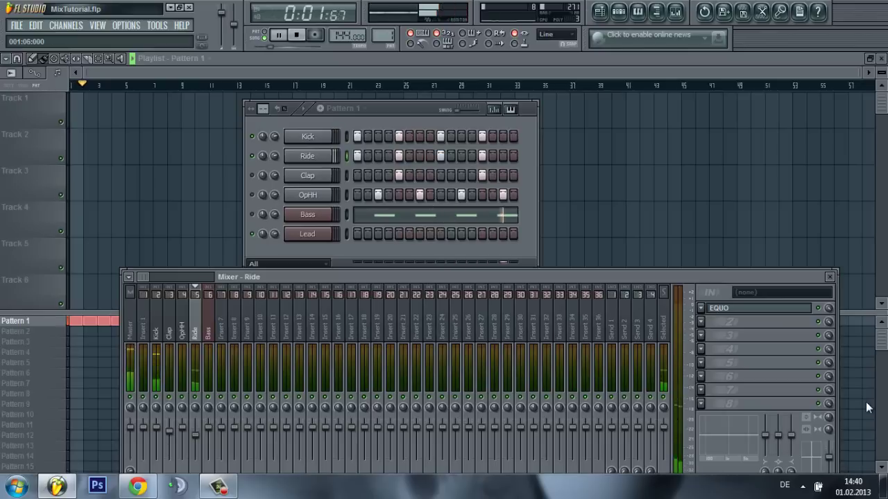
key("space")
Show the sample browser and expand the Vengeance Essential Clubsounds 3 folder inside Techno_02 (VEC).
key("alt+F8")
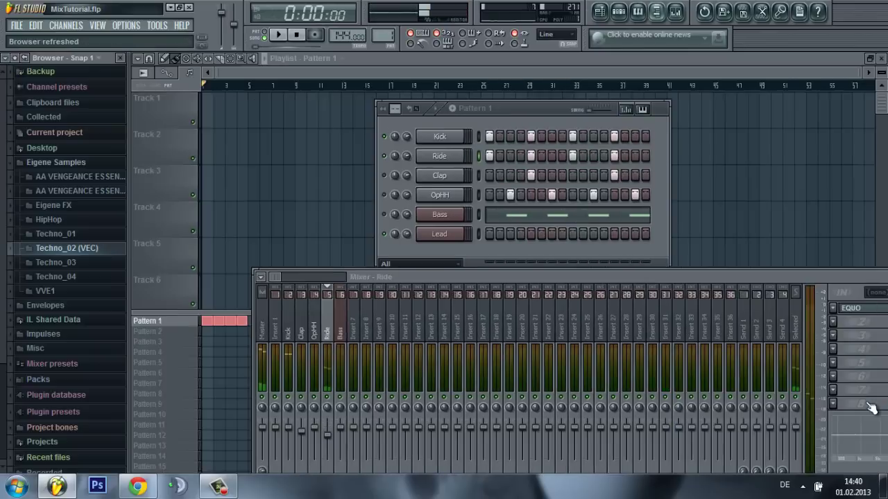
key("Down")
key("Down")
key("Down")
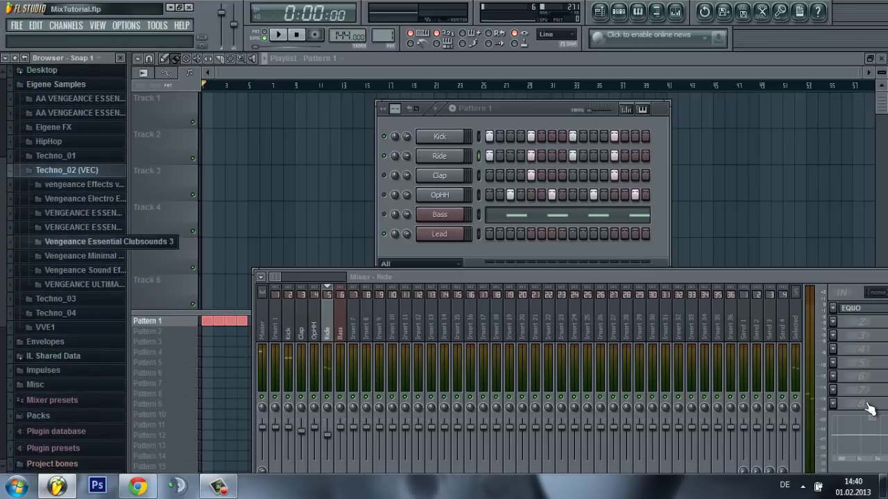
key("Down")
key("Up")
key("Right")
key("Down")
key("Down")
key("Down")
key("Down")
key("Down")
key("Down")
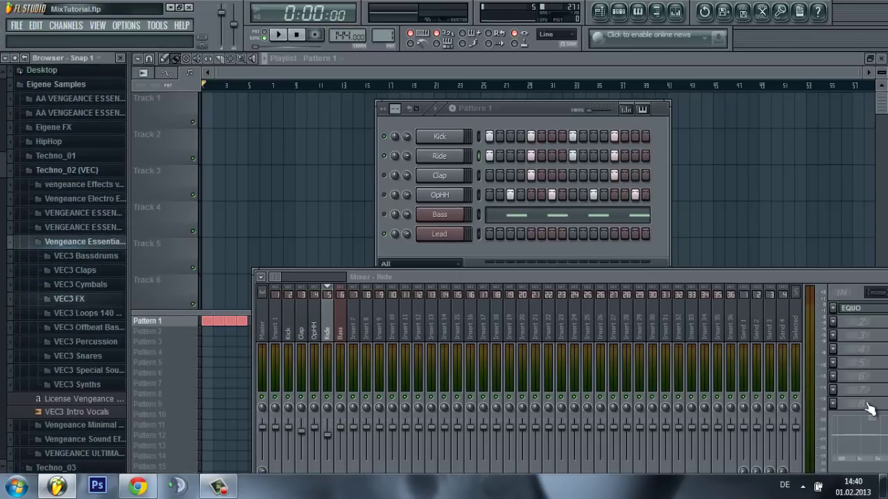
Audition the snare samples in the VEC3 Snares folder through VEC3 Snares 100.
key("Right")
key("Down")
key("Down")
key("Down")
key("Down")
key("Down")
key("Down")
key("Down")
key("Down")
key("Down")
key("Down")
key("Down")
key("Down")
key("Down")
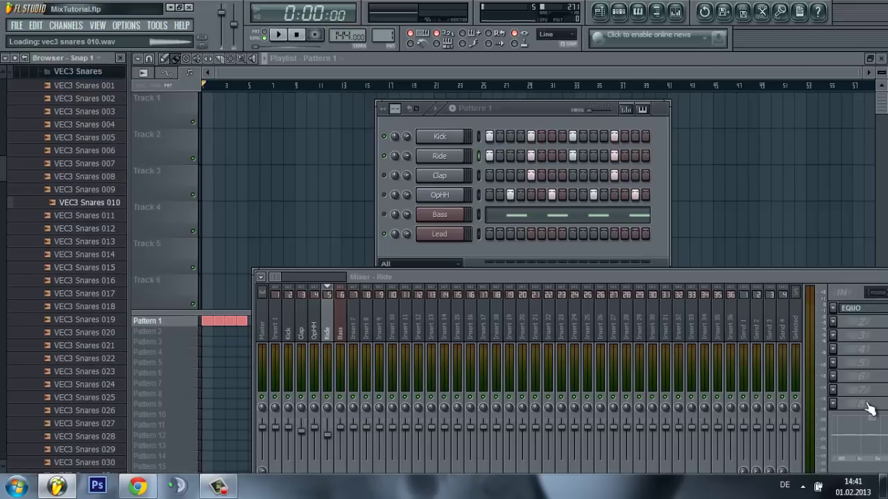
key("Up")
key("Down")
key("Down")
key("Down")
key("Down")
key("Down")
key("Down")
key("Down")
key("Down")
key("Down")
key("Down")
key("Down")
key("Down")
key("Down")
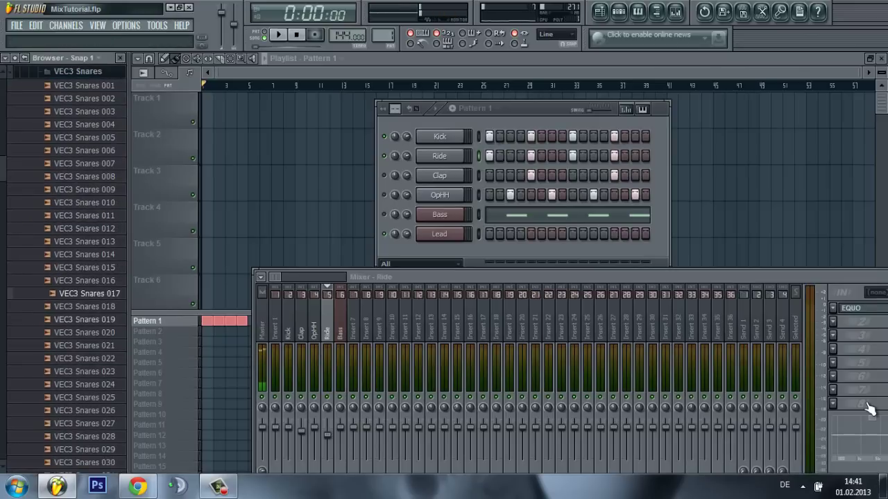
key("Down")
key("Down")
key("Down")
key("Down")
key("Down")
key("Down")
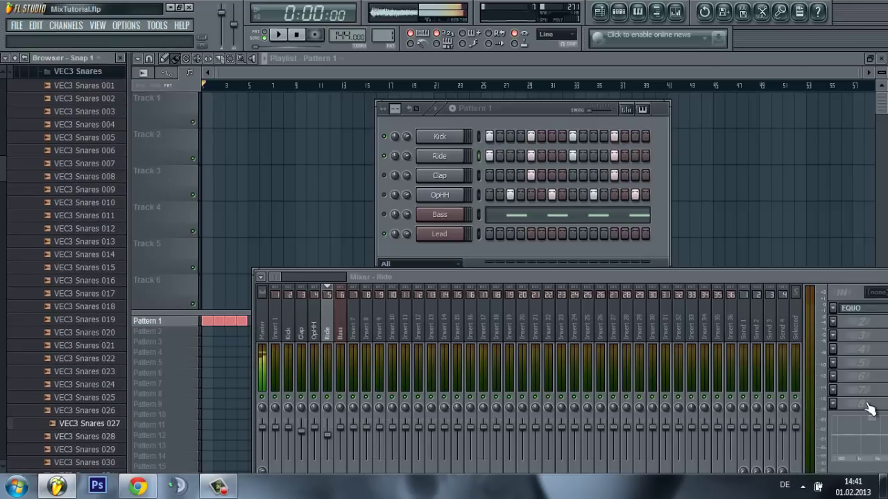
key("Down")
key("Down")
key("Down")
key("Down")
key("Down")
key("Down")
key("Down")
key("Down")
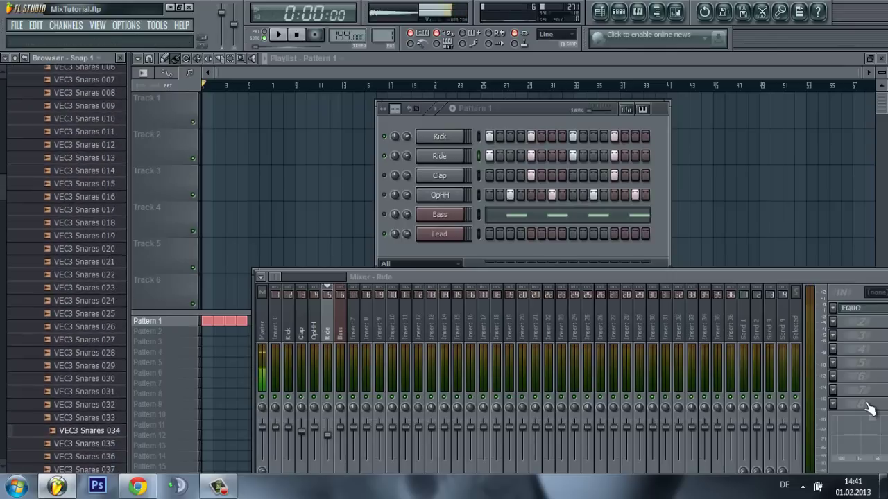
key("Down")
key("Down")
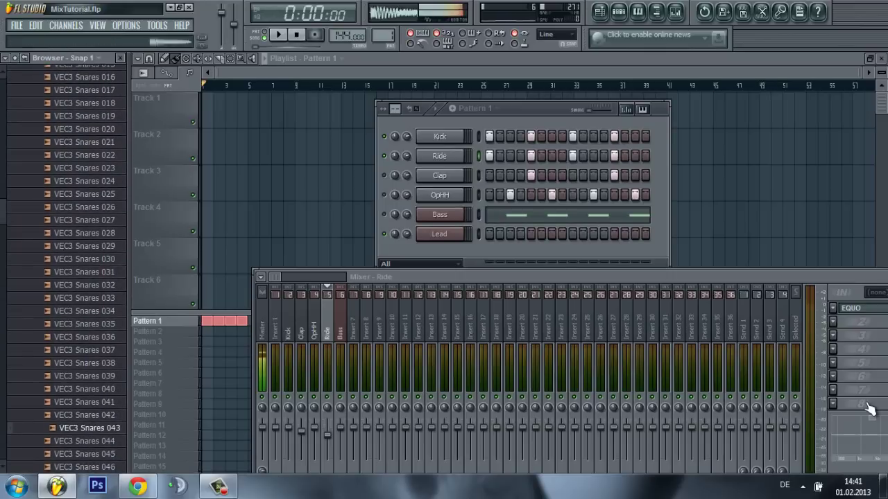
key("Down")
key("Down")
key("Down")
key("Down")
key("Down")
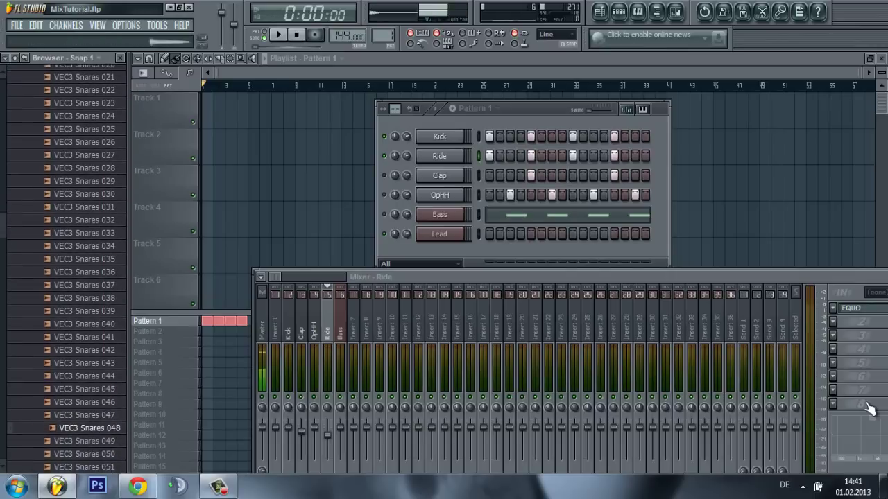
key("Down")
key("Down")
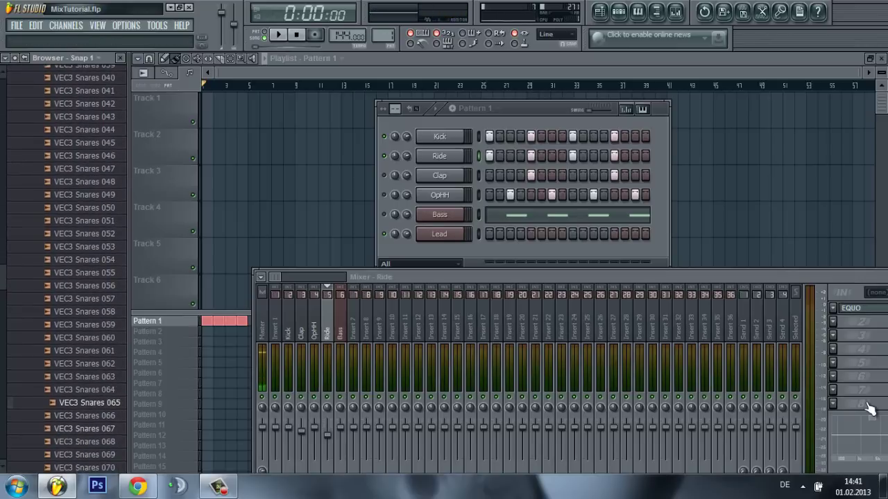
key("Down")
key("Down")
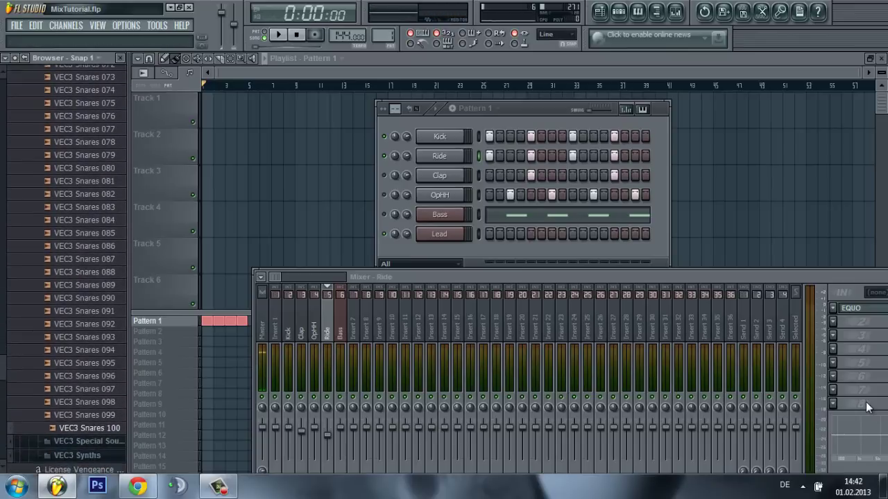
Collapse the Clubsounds 3 folder and expand the Vengeance Essential folder directly above it to reach its SNARES samples.
key("Left")
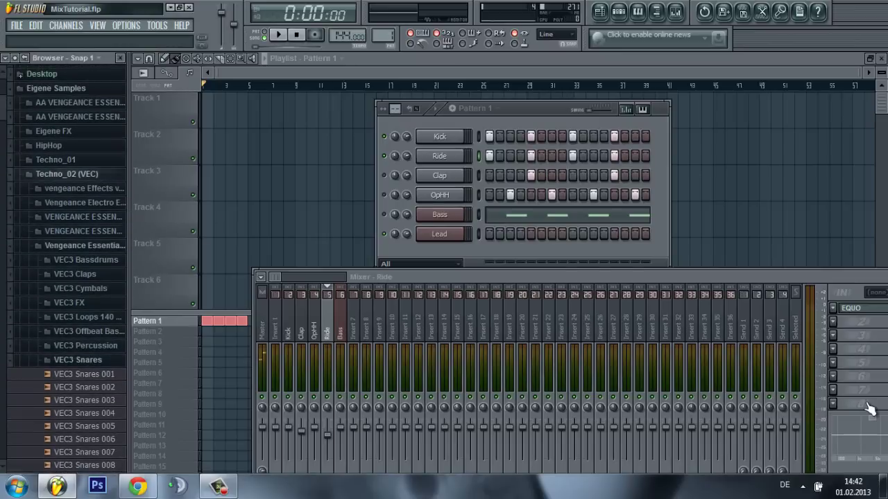
key("Left")
key("Left")
key("Right")
key("Down")
key("Down")
key("Down")
key("Down")
key("Down")
key("Down")
key("Down")
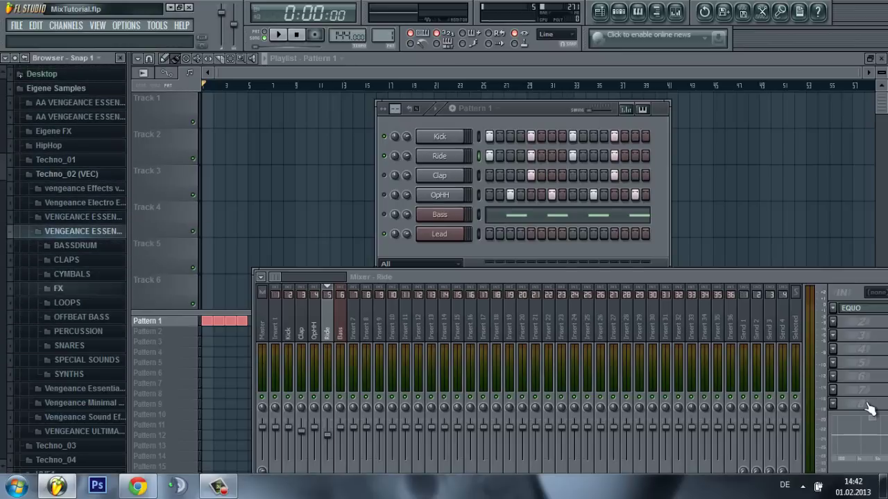
Audition the samples in the SNARES folder from VEC2 Snares 001 and settle on VEC2 Snares 040.
key("Right")
key("Down")
key("Down")
key("Down")
key("Down")
key("Down")
key("Down")
key("Down")
key("Down")
key("Down")
key("Down")
key("Down")
key("Down")
key("Down")
key("Down")
key("Down")
key("Down")
key("Down")
key("Down")
key("Down")
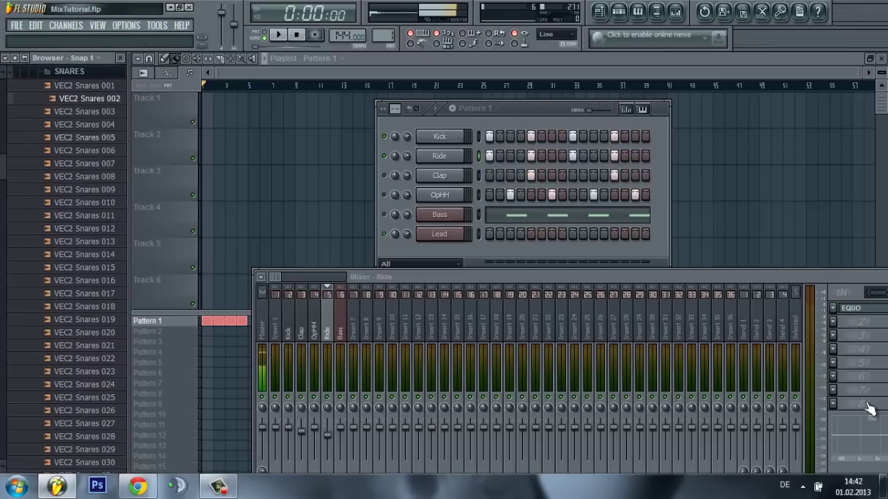
key("Down")
key("Down")
key("Down")
key("Down")
key("Down")
key("Down")
key("Down")
key("Down")
key("Down")
key("Down")
key("Down")
key("Down")
key("Down")
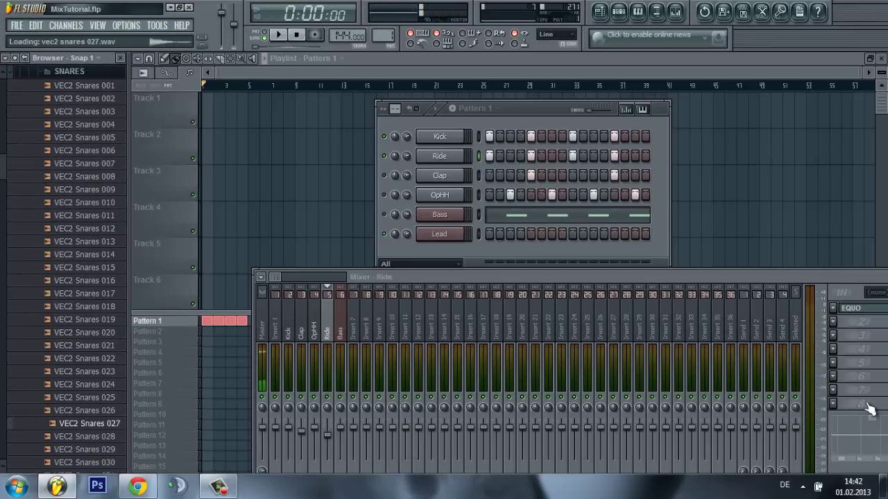
key("Down")
key("Down")
key("Down")
key("Down")
key("Down")
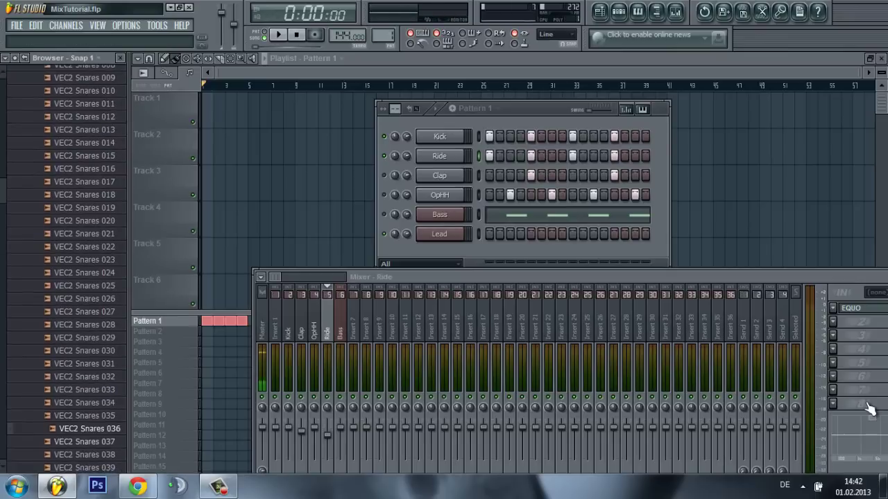
key("Down")
key("Down")
key("Down")
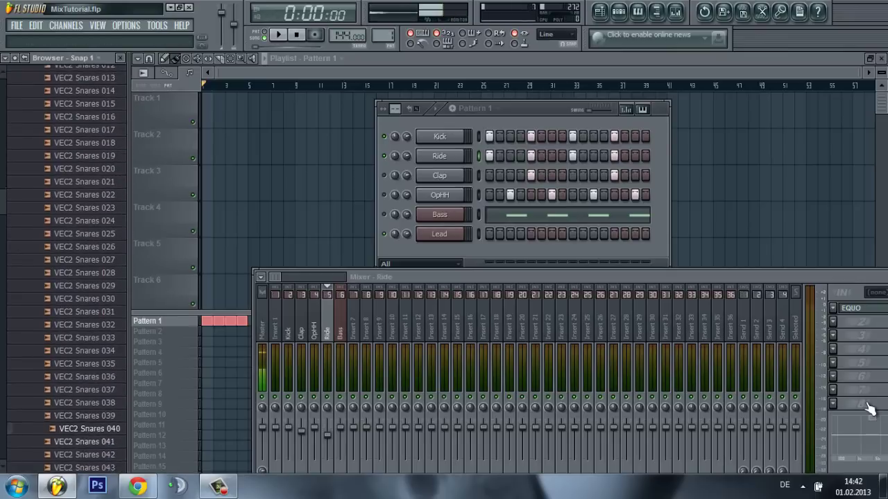
Add VEC2 Snares 040 as a new channel directly below Kick and fill each 4 steps.
left_click_drag(423, 250, 444, 155)
right_click(458, 156)
left_click(495, 261)
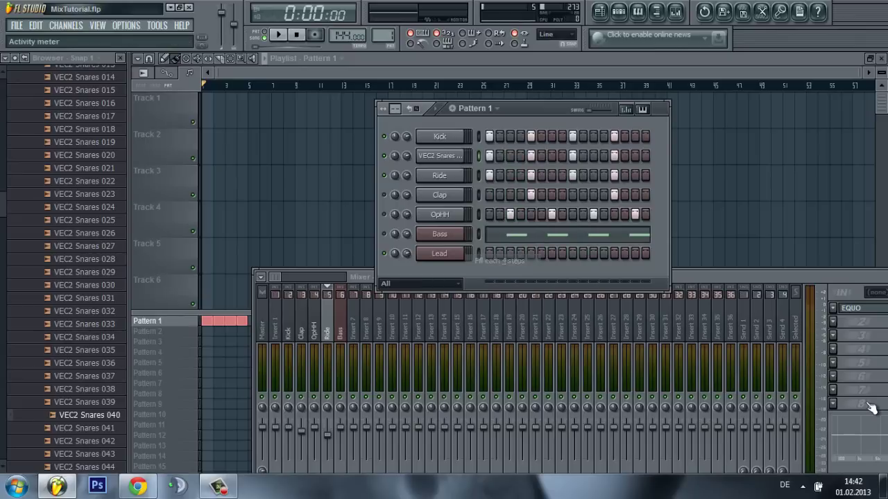
Rename the new VEC2 Snares channel to Snare.
right_click(457, 155)
left_click(496, 173)
type("Snare")
key("Return")
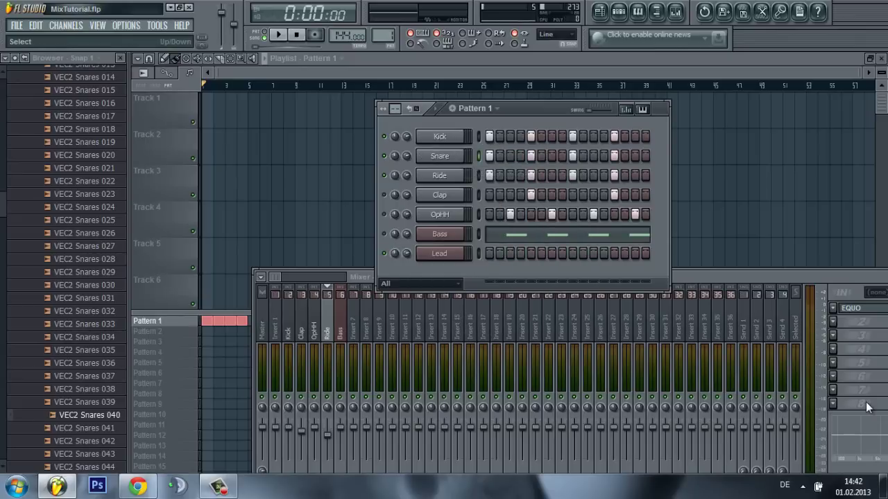
Route the Snare channel to mixer track 7 and load EQUO into that track's first effect slot.
left_click(439, 156)
key("F9")
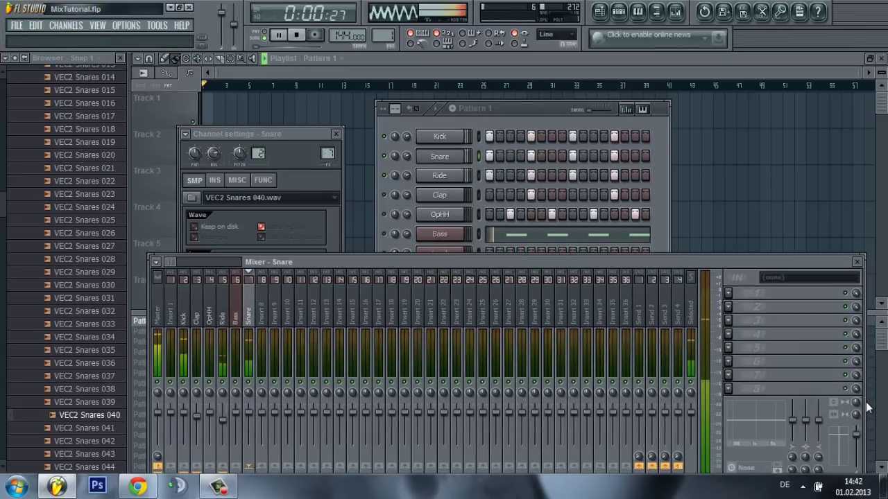
left_click(869, 408)
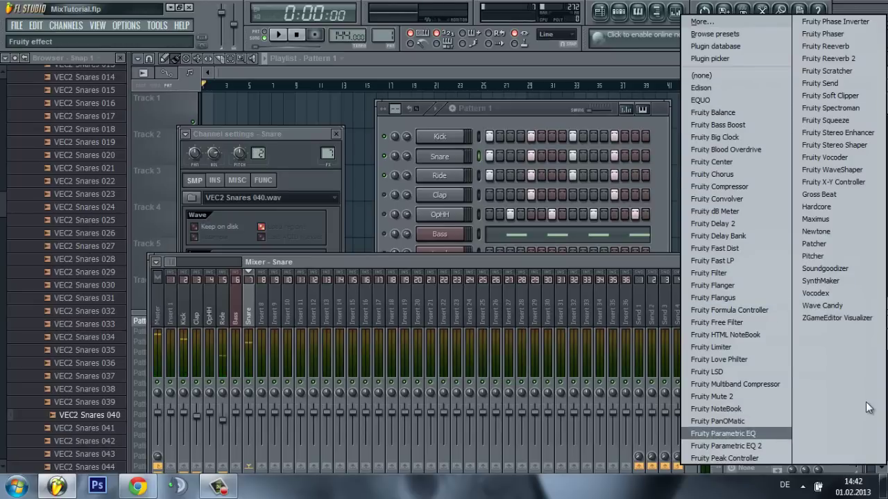
key("Return")
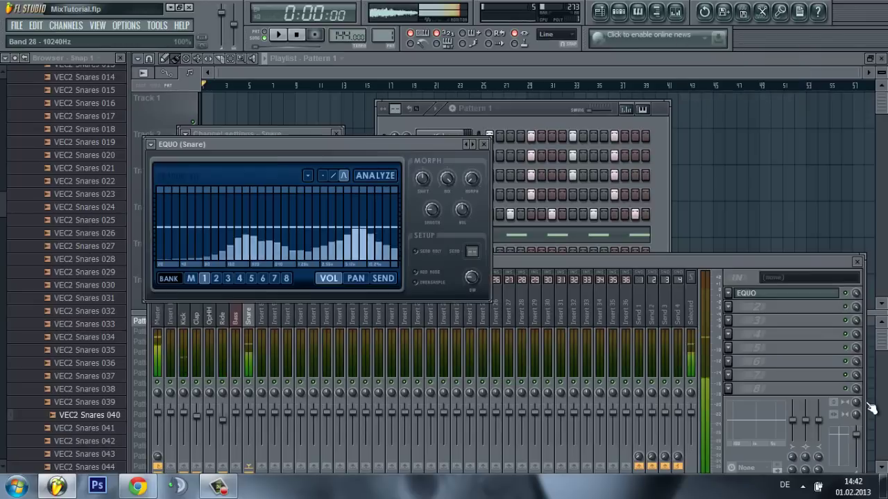
Shape the Snare's EQUO curve with reduced lows, a deep dip near 640 Hz and a gradual rise towards the highs, then close it.
mouse_move(183, 233)
left_mouse_down()
mouse_move(256, 243)
mouse_move(272, 231)
mouse_move(248, 232)
mouse_move(238, 258)
left_mouse_up()
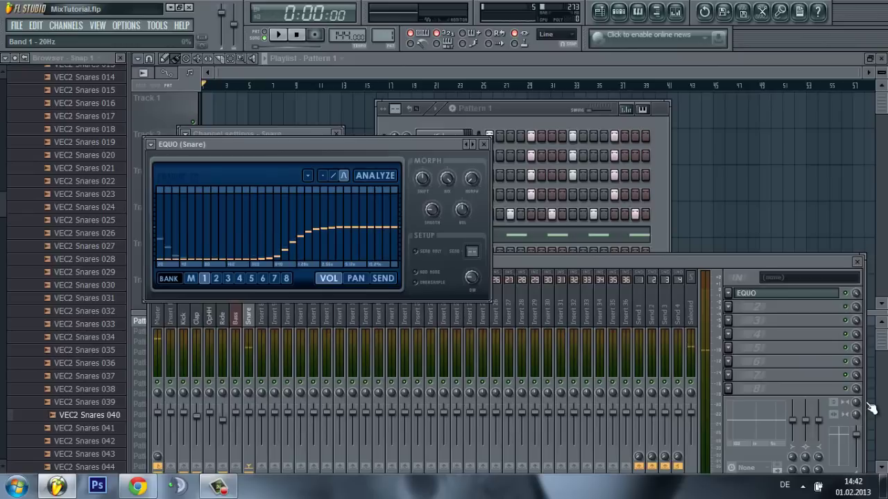
mouse_move(326, 231)
left_mouse_down()
mouse_move(368, 239)
mouse_move(395, 232)
left_mouse_up()
left_click_drag(298, 216, 362, 229)
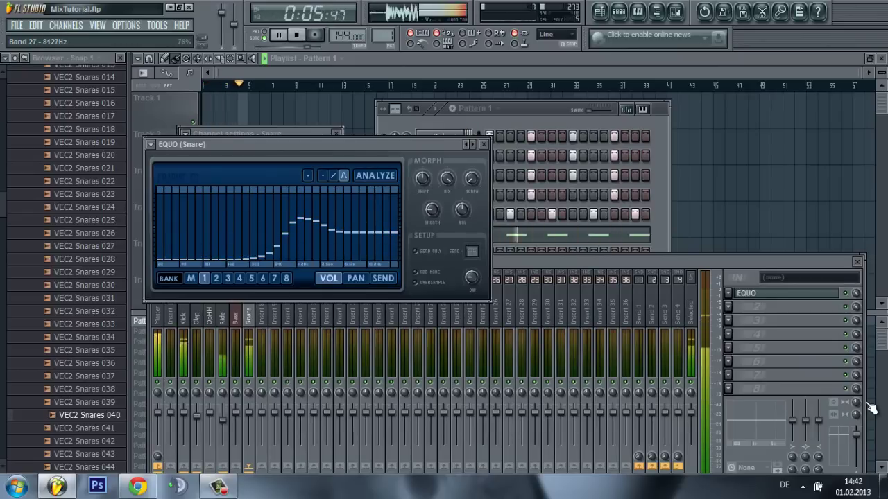
left_click_drag(350, 235, 311, 220)
key("ctrl+z")
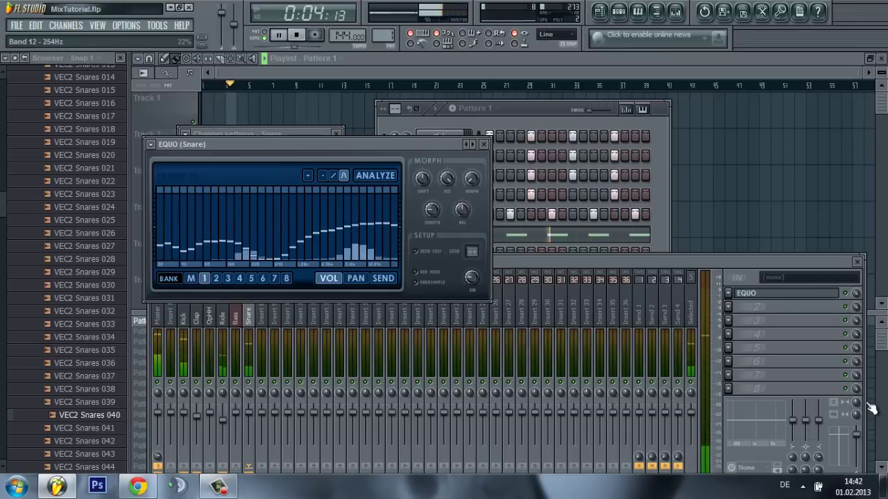
key("Escape")
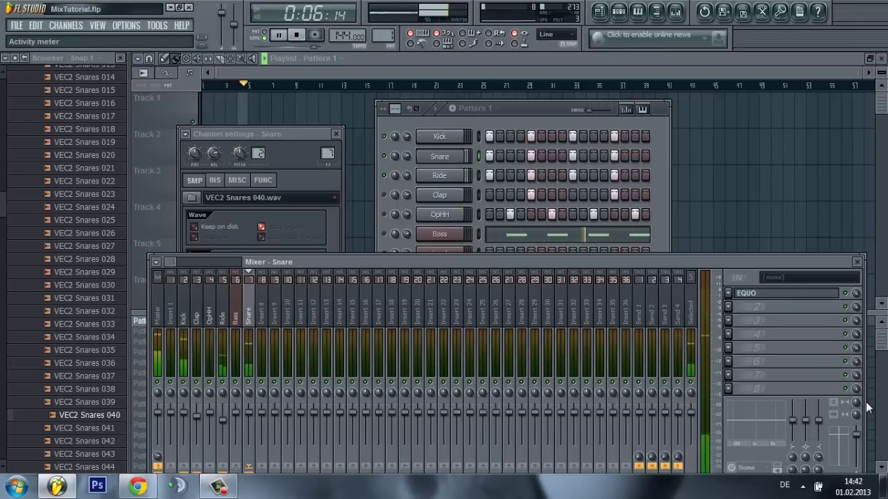
Lower the Snare mixer track's volume and set the Ride track to about -5.8 dB during playback.
key("space")
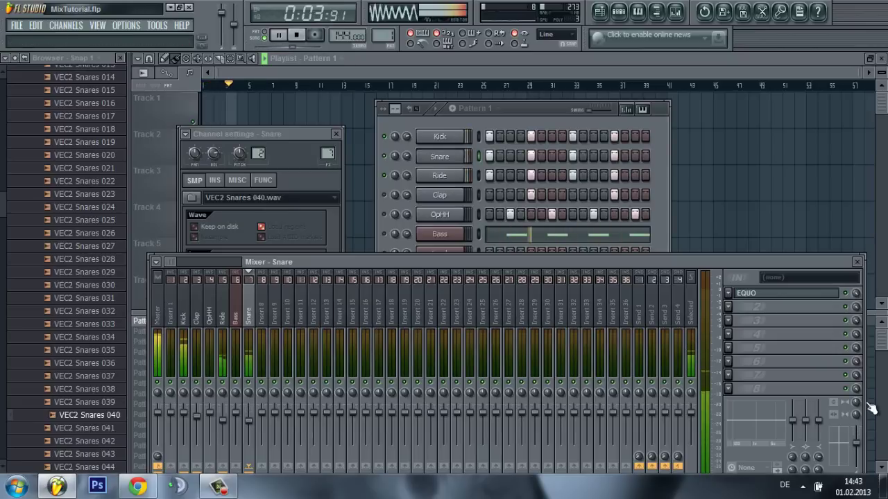
key("Left")
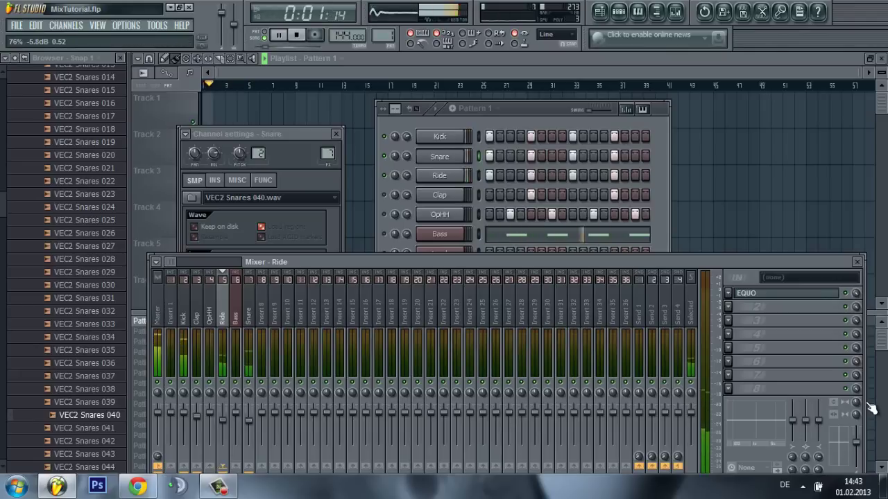
key("space")
Close the mixer and Snare channel settings, and play the pattern with the Clap channel unmuted.
key("Escape")
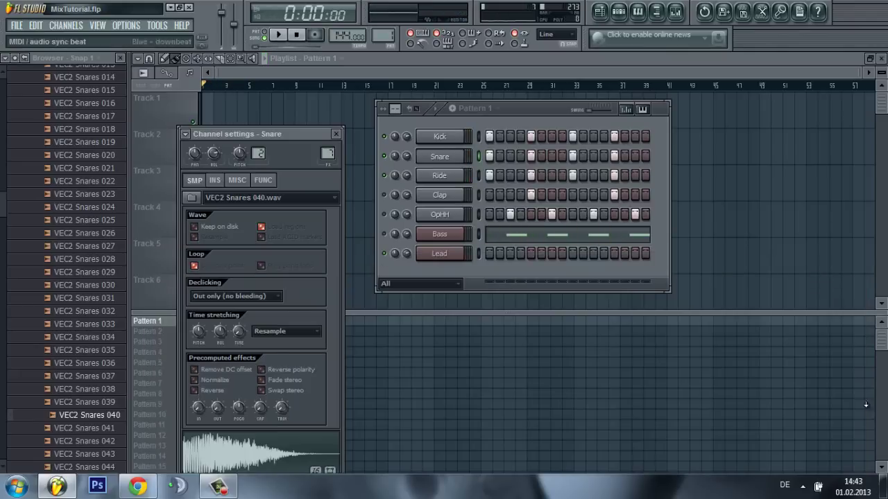
key("Escape")
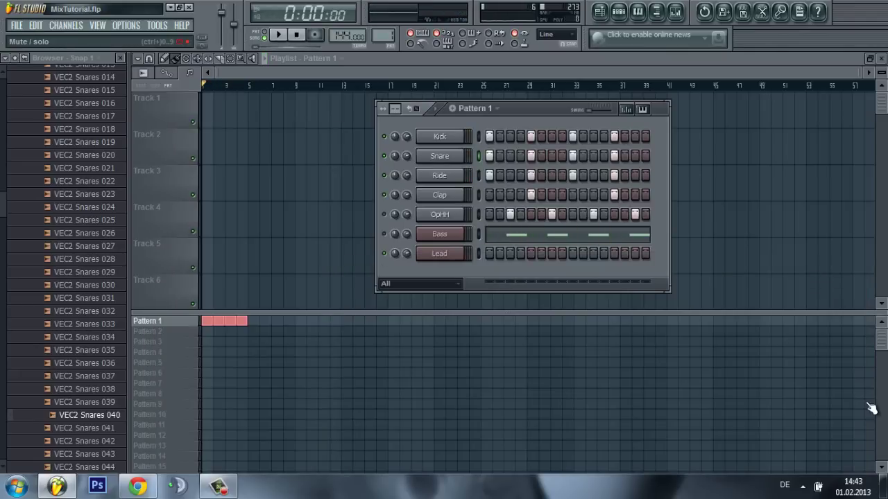
key("space")
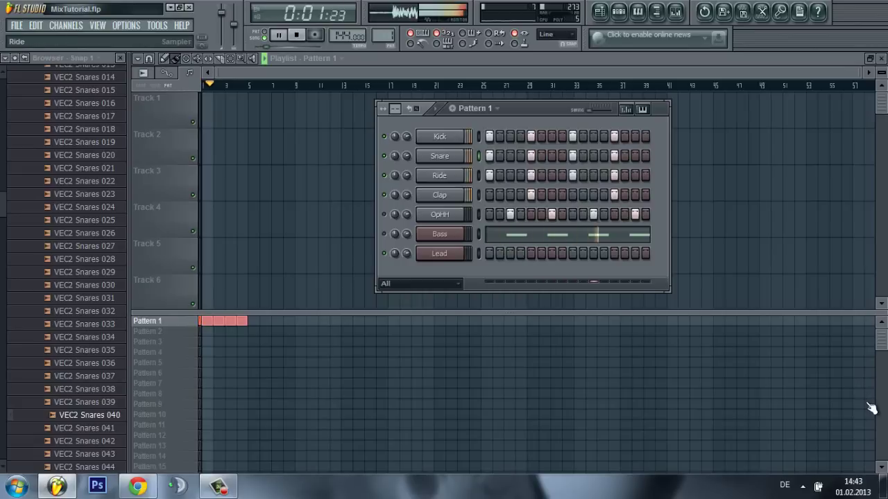
Set the Snare mixer track to about -8.6 dB during playback, then close the mixer and stop.
key("F9")
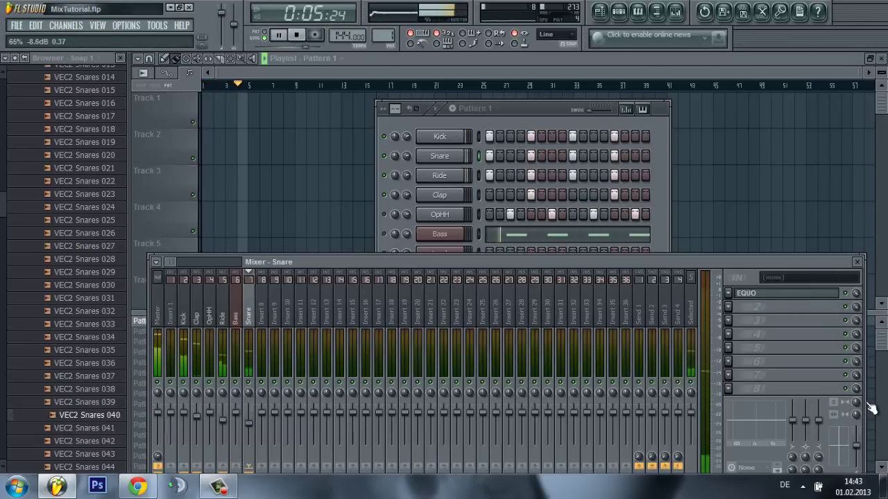
key("F9")
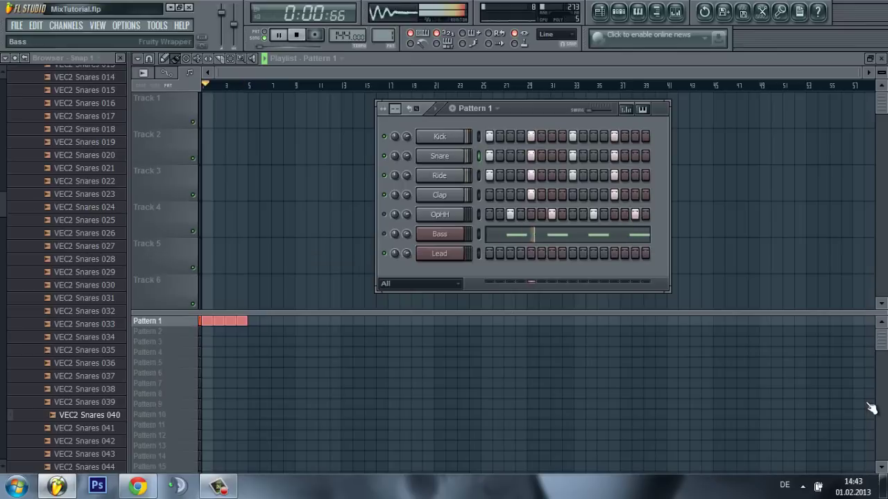
key("space")
Open the OpHH channel settings and load EQUO into the first effect slot of the OpHH mixer track.
key("Down")
key("Down")
key("Down")
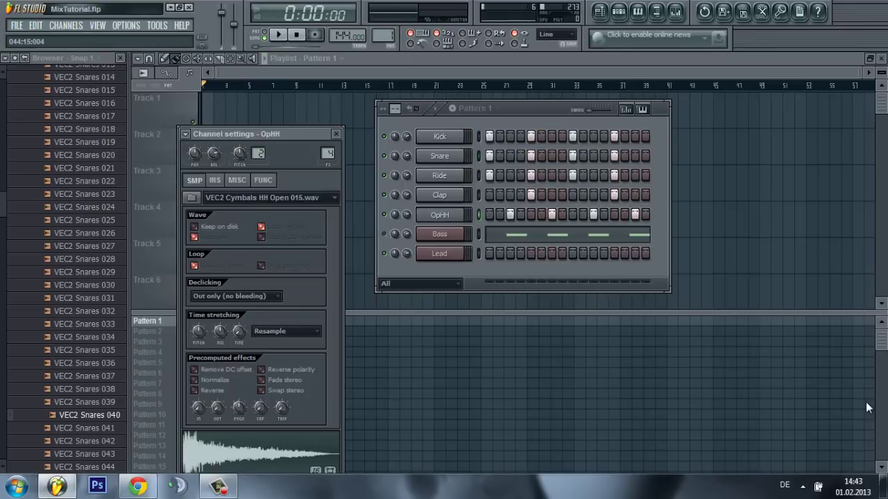
key("F9")
left_click(871, 409)
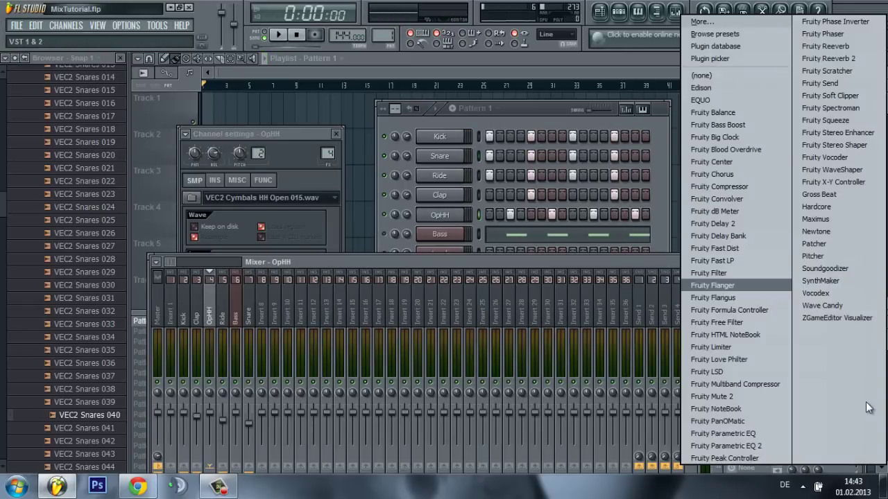
left_click(735, 100)
Shape the OpHH's EQUO curve with a boosted plateau from about 1.28 to 5.12 kHz while auditioning, then play the pattern and close EQUO.
key("z")
key("z")
key("z")
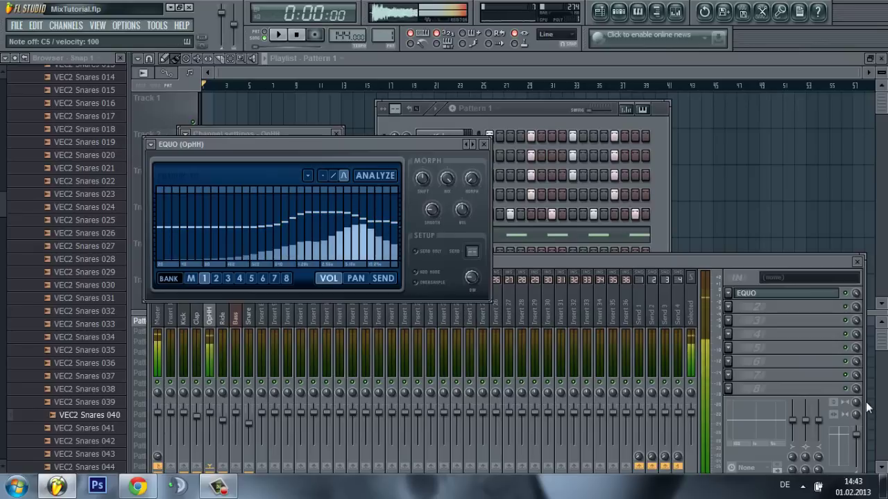
key("space")
key("Escape")
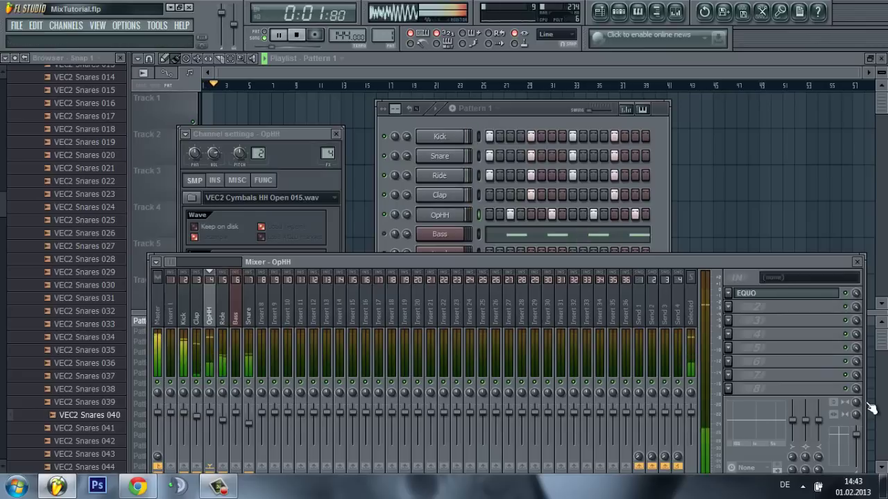
Lower the OpHH mixer track to -6.0 dB during playback and close the OpHH channel settings.
scroll(871, 410, "down", 2)
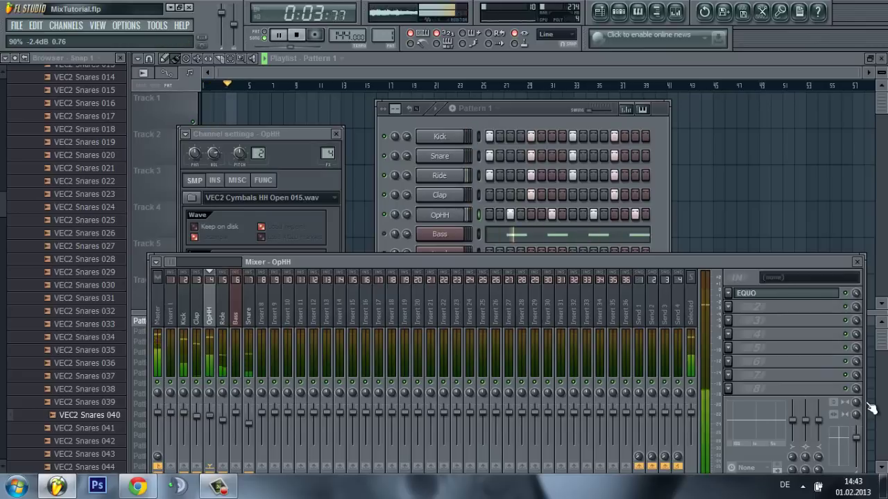
scroll(870, 409, "down", 3)
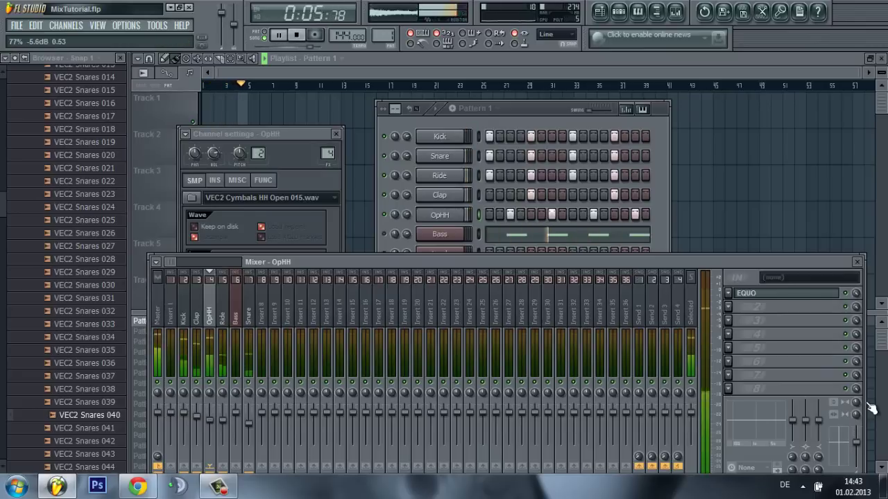
scroll(870, 409, "down", 1)
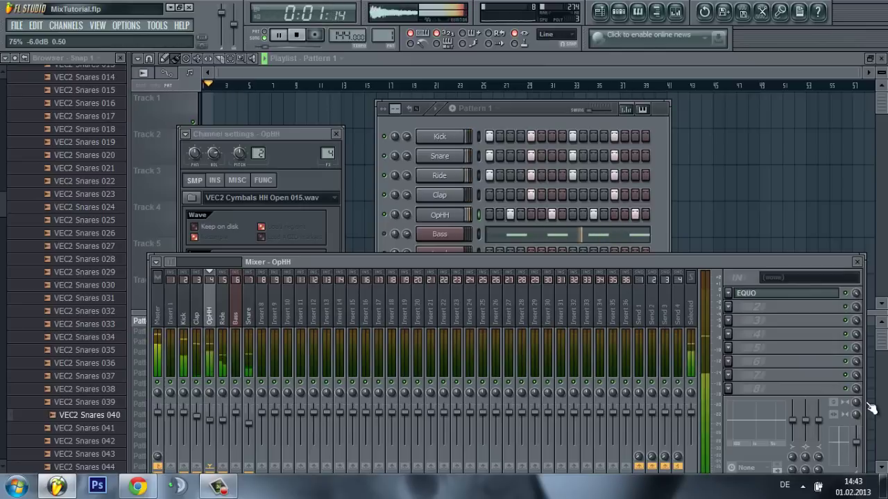
key("Escape")
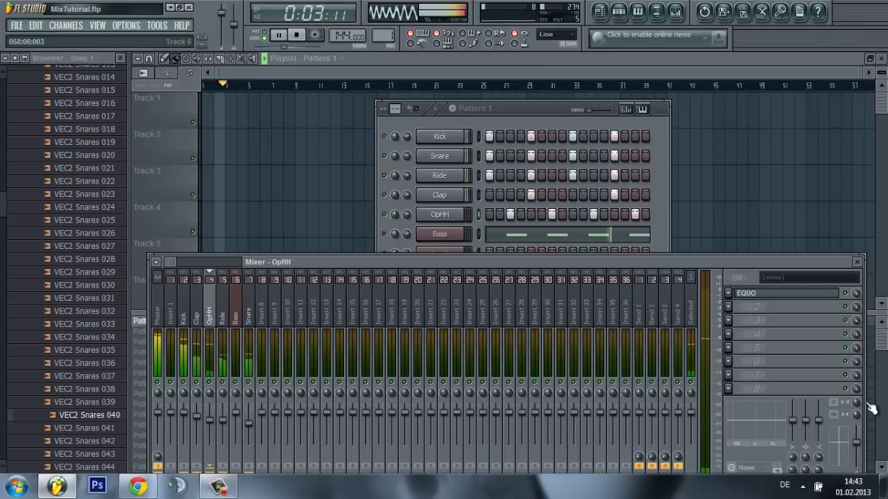
Close the mixer and restart the pattern with the Bass channel unmuted.
key("F9")
key("space")
key("space")
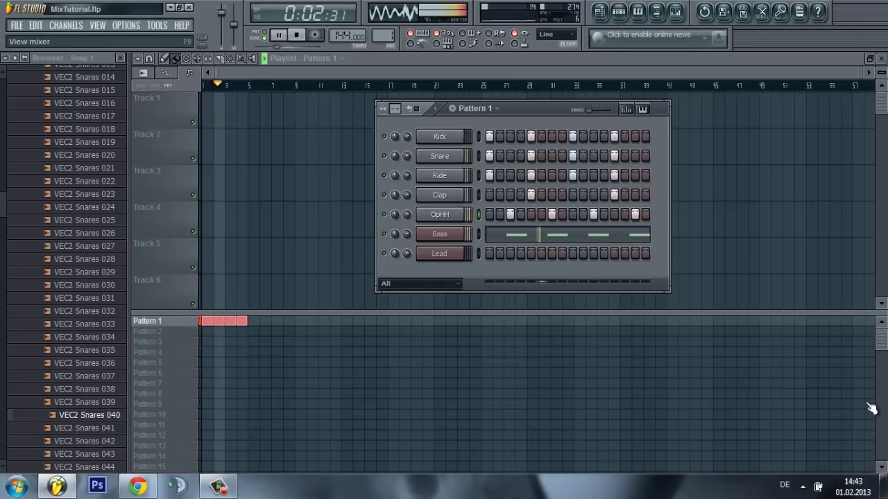
Select the Bass track in the mixer, reset the open windows to the step sequencer and mixer, and stop playback.
key("F9")
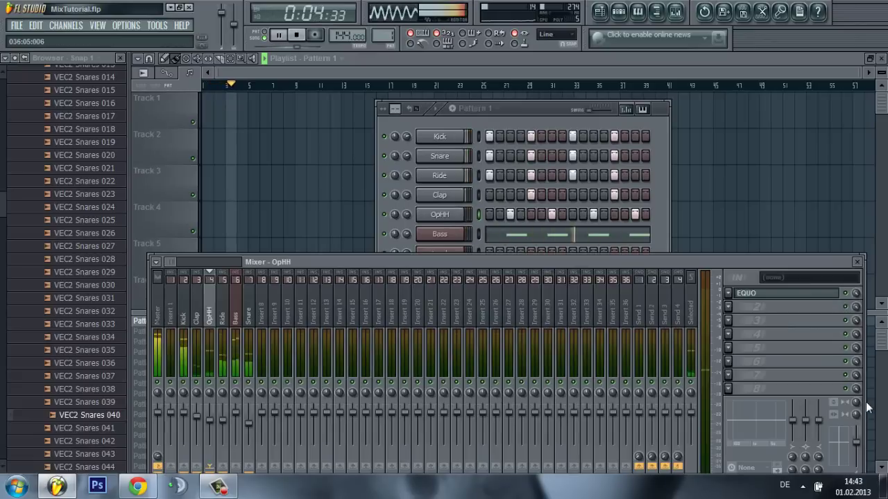
key("Right")
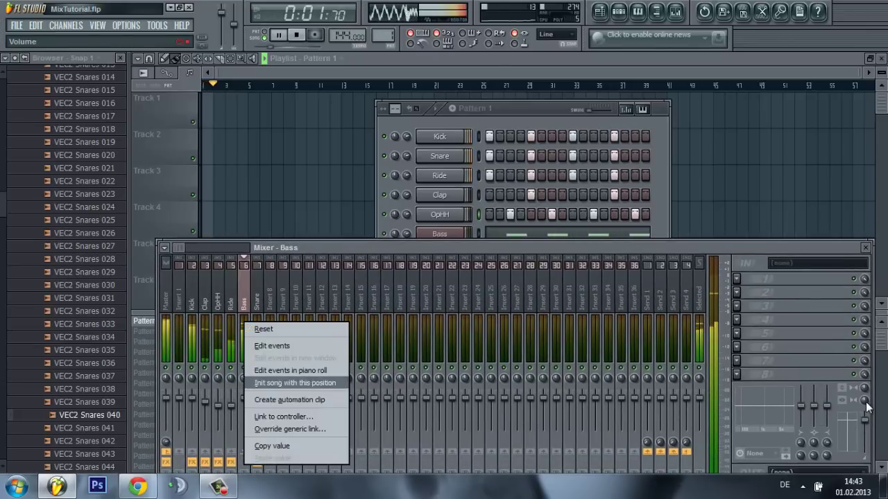
key("F12")
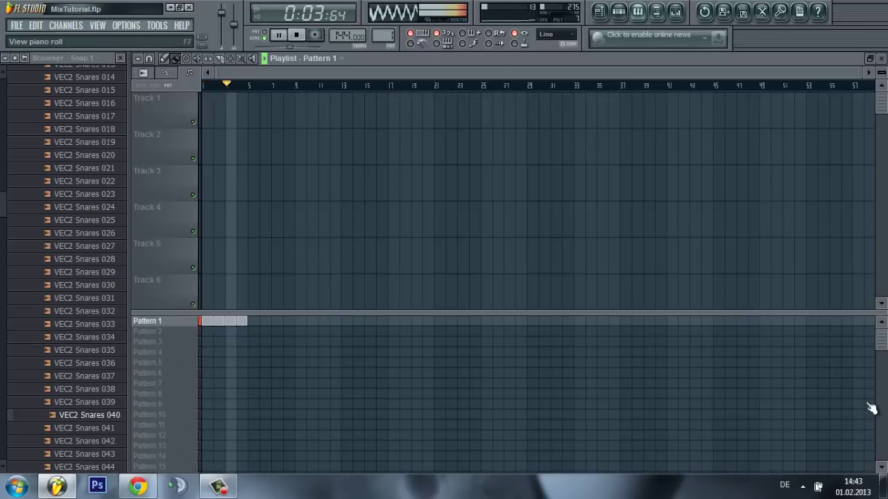
key("F6")
key("F9")
key("space")
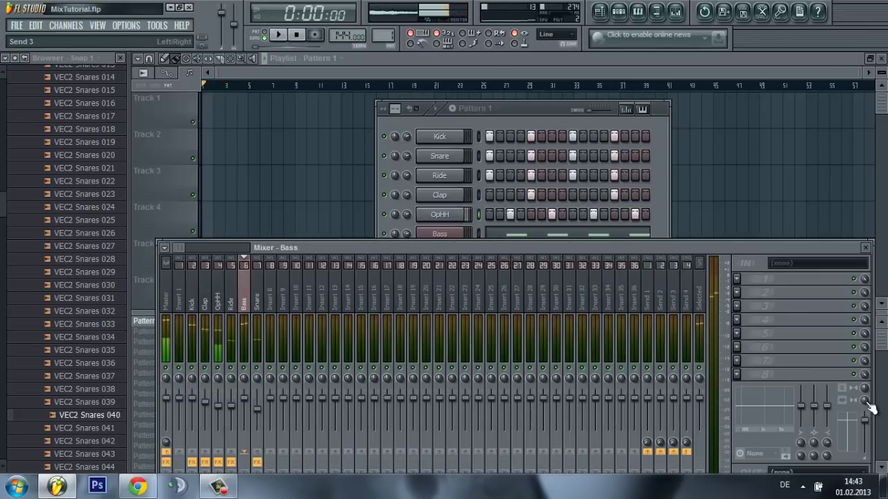
Load Edison into the first effect slot of the Bass mixer track.
left_click(867, 408)
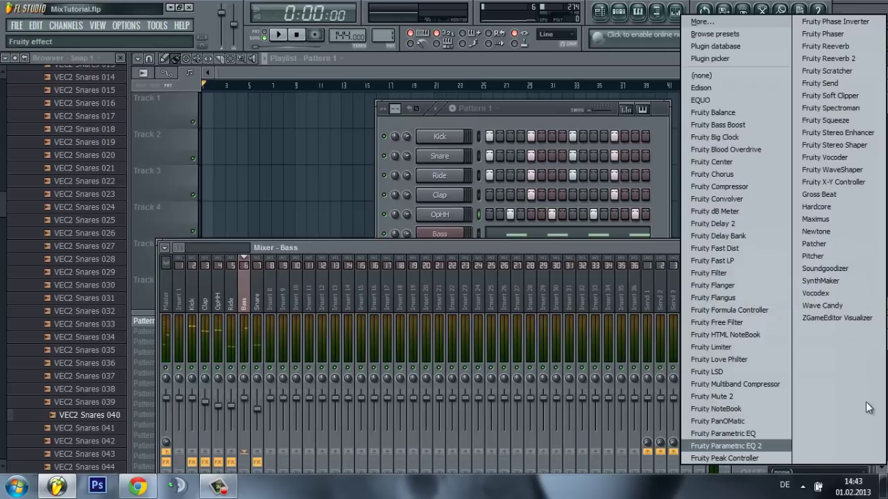
key("Up")
key("Up")
key("Up")
key("Up")
key("Up")
key("Up")
key("Up")
key("Up")
key("Up")
key("Up")
key("Up")
key("Up")
key("Up")
key("Up")
key("Up")
key("Up")
key("Up")
key("Up")
key("Up")
key("Up")
key("Down")
key("Return")
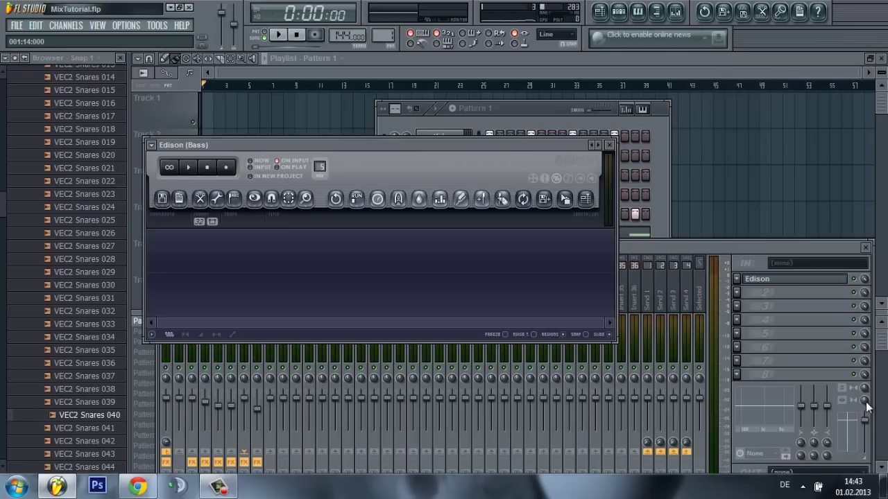
Replace Edison with EQUO in the first effect slot of the Bass mixer track.
left_click(866, 408)
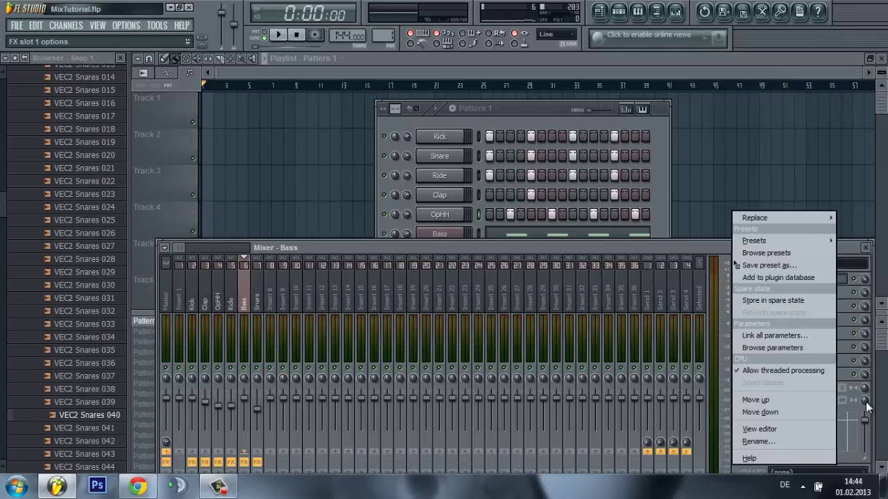
key("Down")
key("Right")
key("Up")
key("Up")
key("Up")
key("Return")
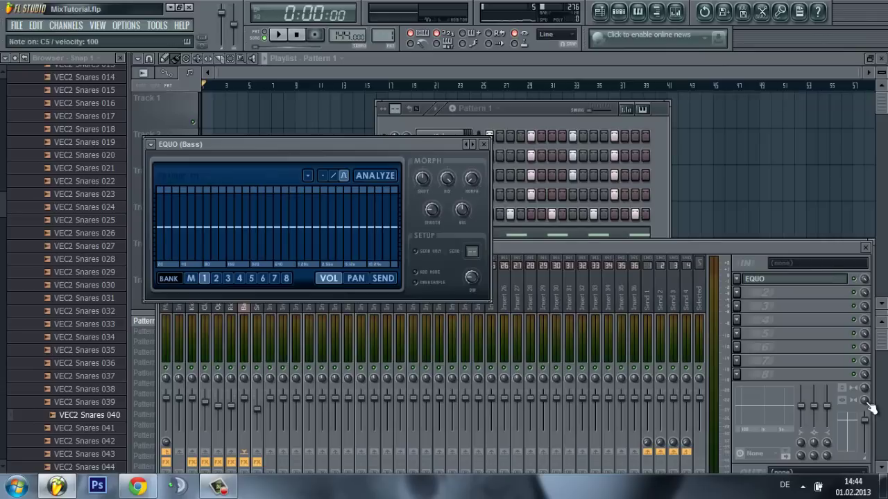
Shape the Bass's EQUO curve with a boost peaking near 2.56 kHz during playback, then close it.
key("space")
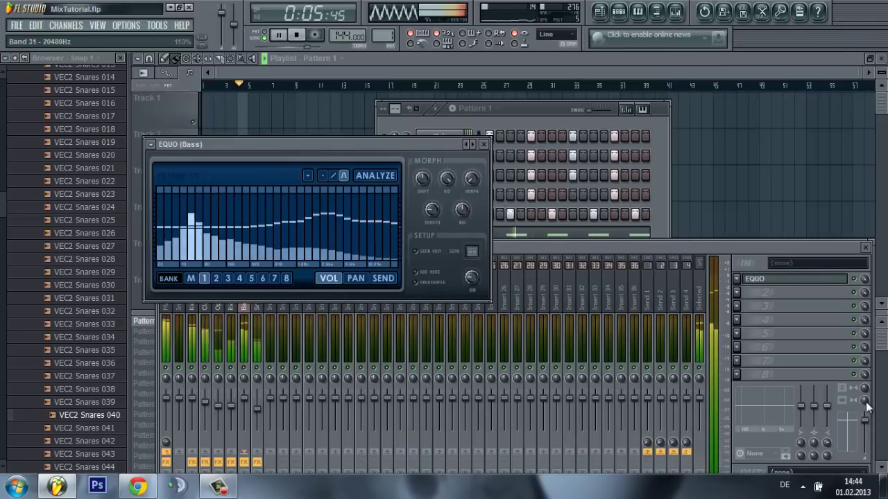
key("space")
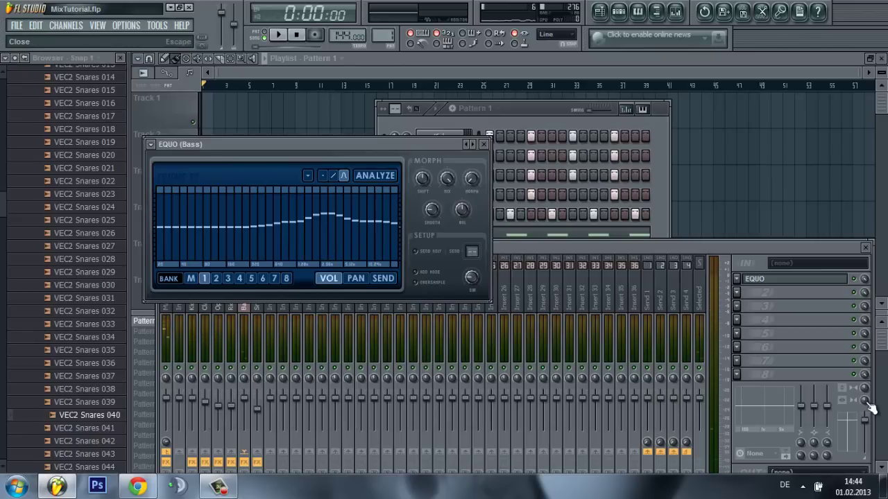
key("Escape")
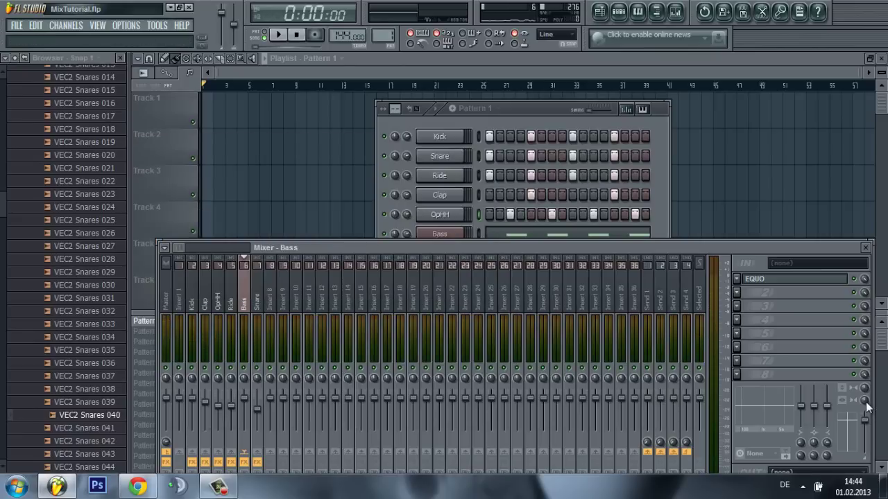
Reshape the Bass's EQUO curve during playback with flat lows and a gradual rise from about 320 Hz to the highs, then close EQUO and the mixer.
key("space")
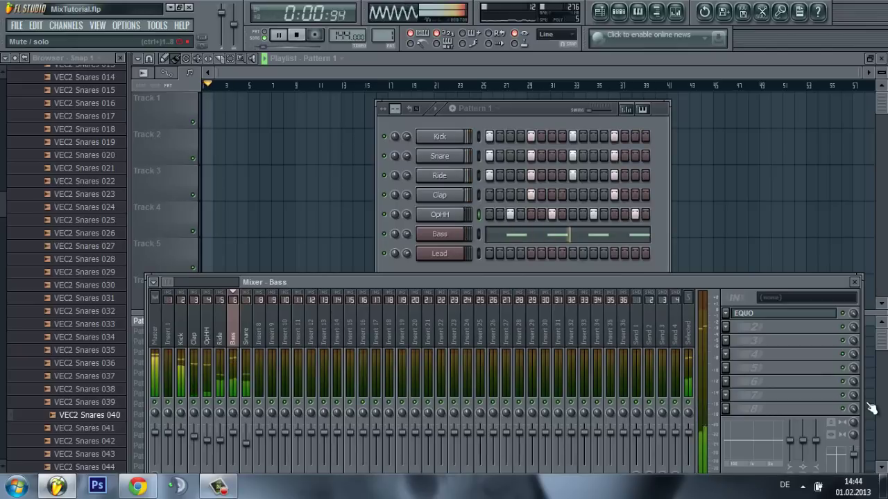
left_click(780, 313)
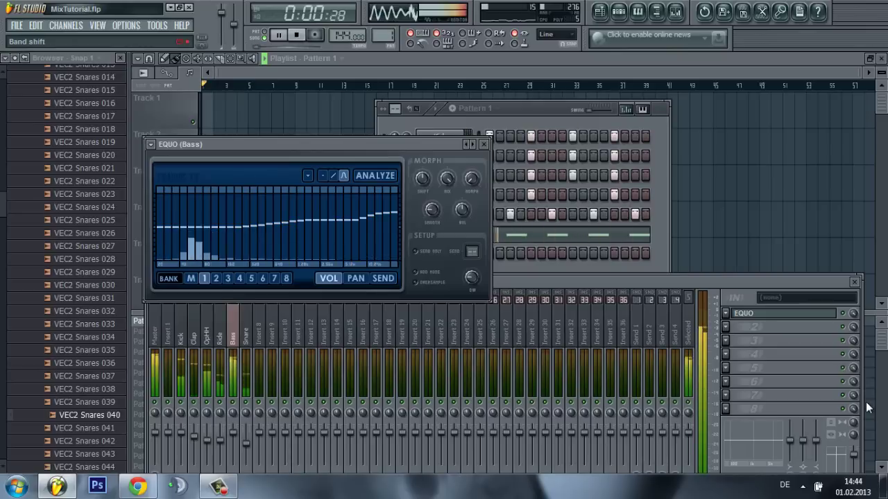
key("Escape")
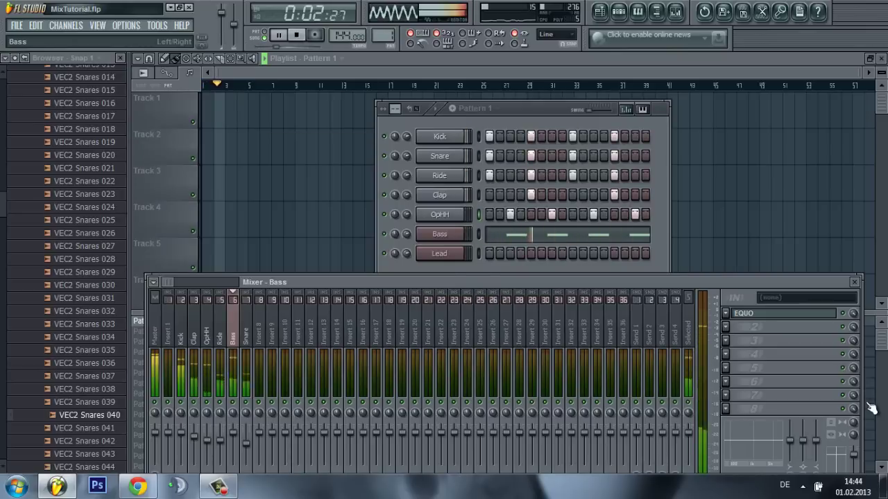
key("space")
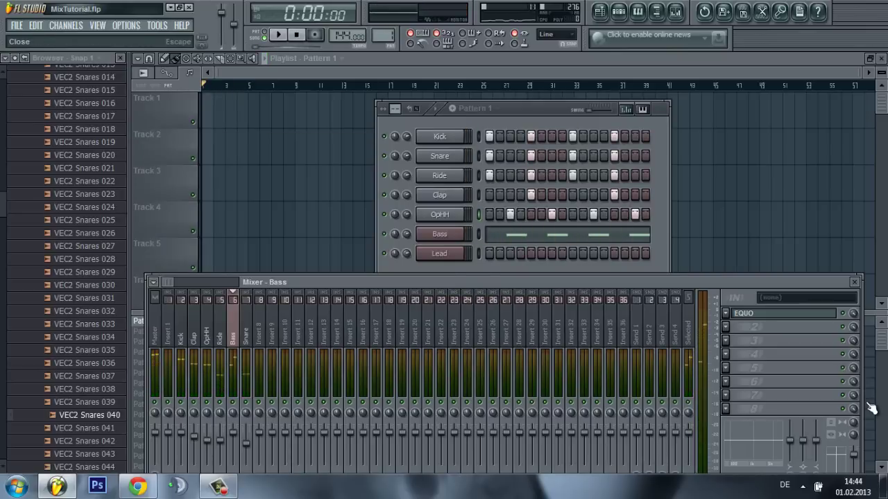
key("Escape")
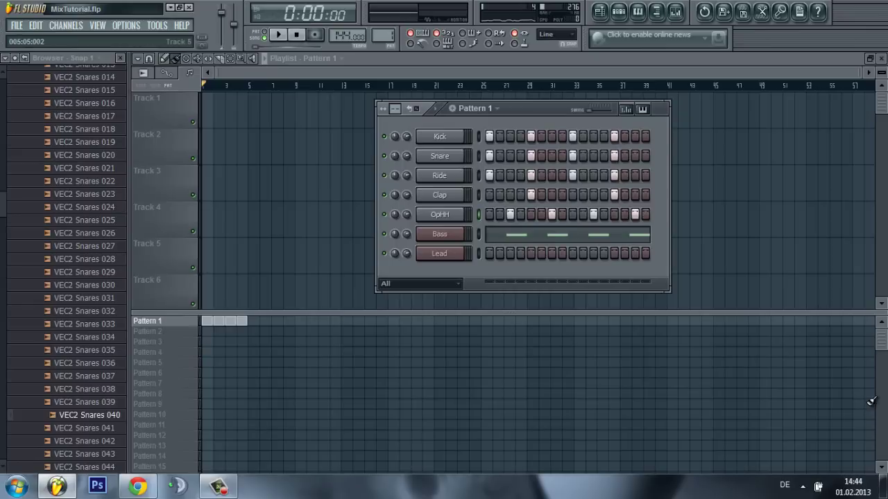
Open the Bass channel's piano roll and duplicate the four A4 notes into bar 2, transposed to F4.
key("Escape")
key("F6")
key("Menu")
key("Return")
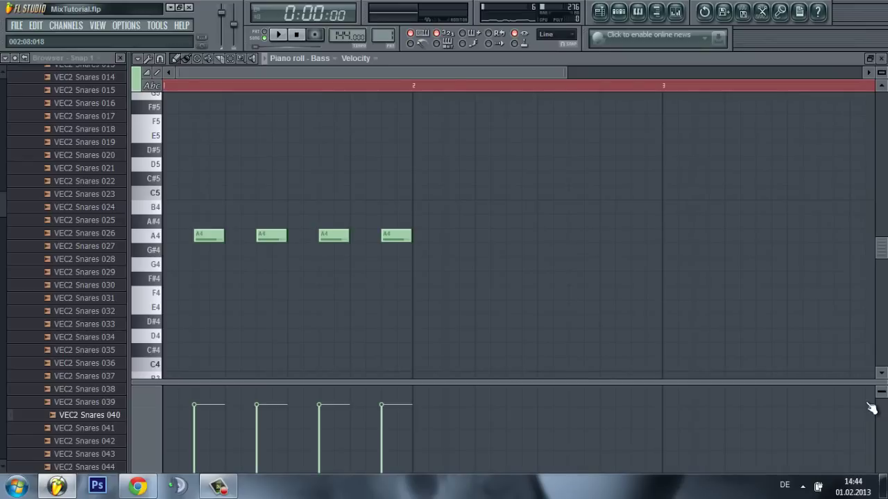
key("ctrl+a")
key("ctrl+b")
key("shift+Down")
key("shift+Down")
key("shift+Down")
key("shift+Down")
key("shift+Down")
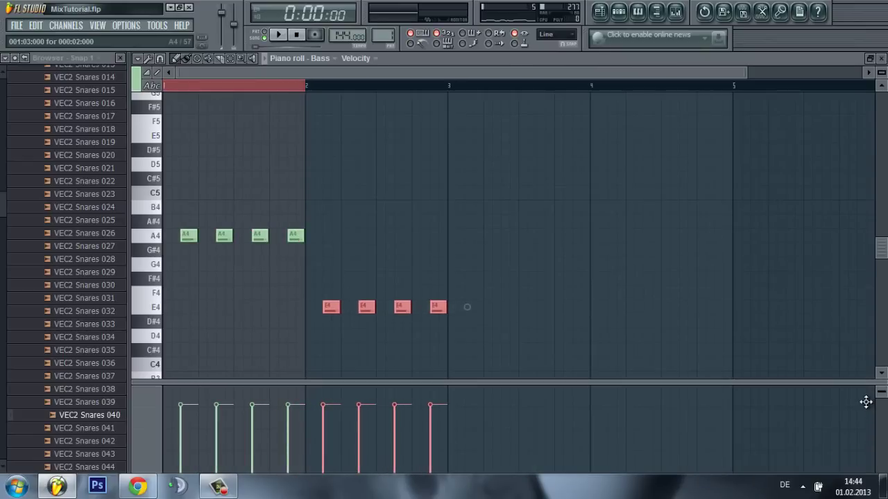
key("shift+Up")
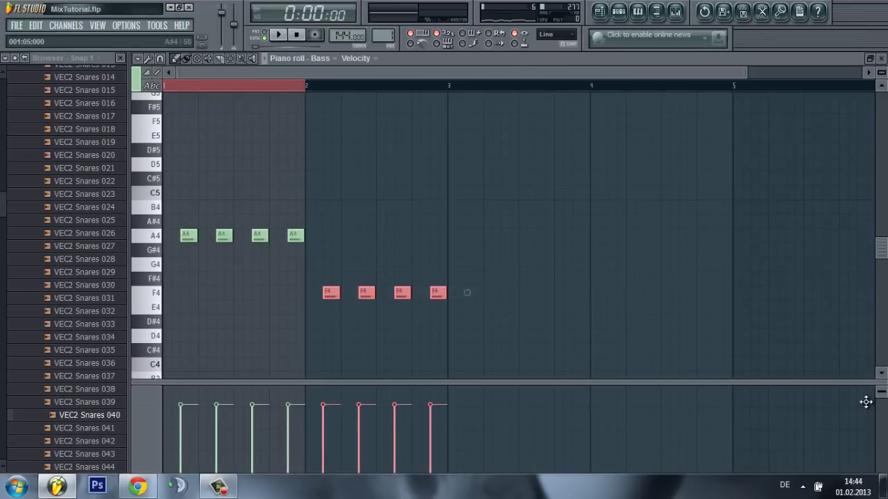
Duplicate the four-note bass group into bar 3 and transpose the copies to C5.
key("ctrl+i")
key("ctrl+b")
key("shift+Up")
key("shift+Up")
key("shift+Up")
key("shift+Left")
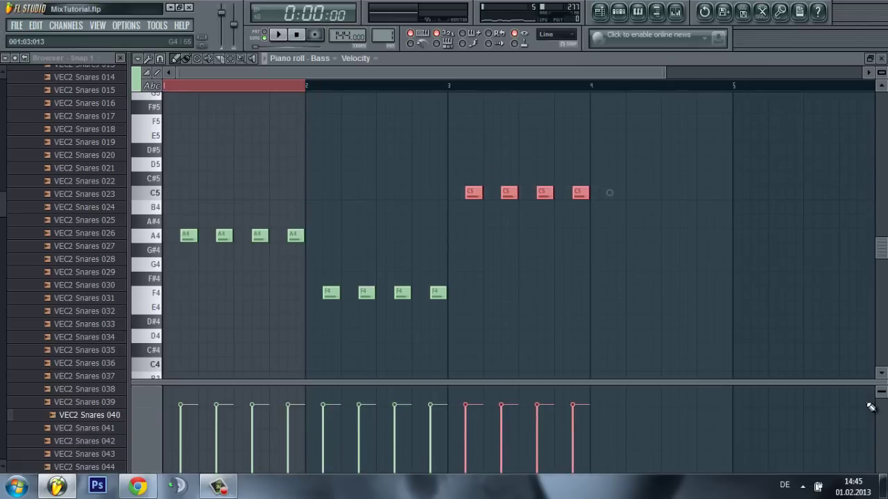
Duplicate the four-note bass group into bar 4 and transpose the copies to G4.
key("ctrl+i")
key("ctrl+b")
key("shift+Down")
key("shift+Right")
key("shift+Right")
key("shift+Right")
key("shift+Right")
key("shift+Right")
key("shift+Right")
key("shift+Right")
key("shift+Right")
key("shift+Right")
key("shift+Right")
key("shift+Right")
key("shift+Right")
key("shift+Right")
key("shift+Right")
key("shift+Right")
key("shift+Down")
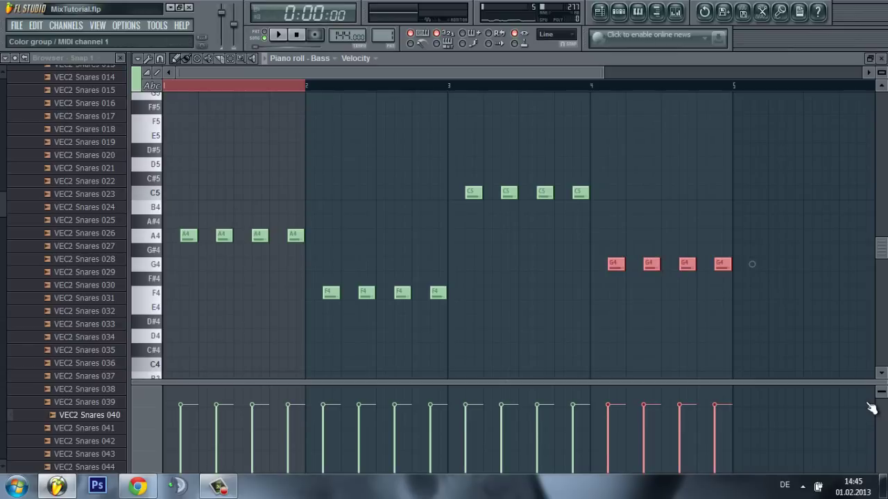
Deselect the bass notes and listen to the four-bar bassline.
key("ctrl+d")
key("space")
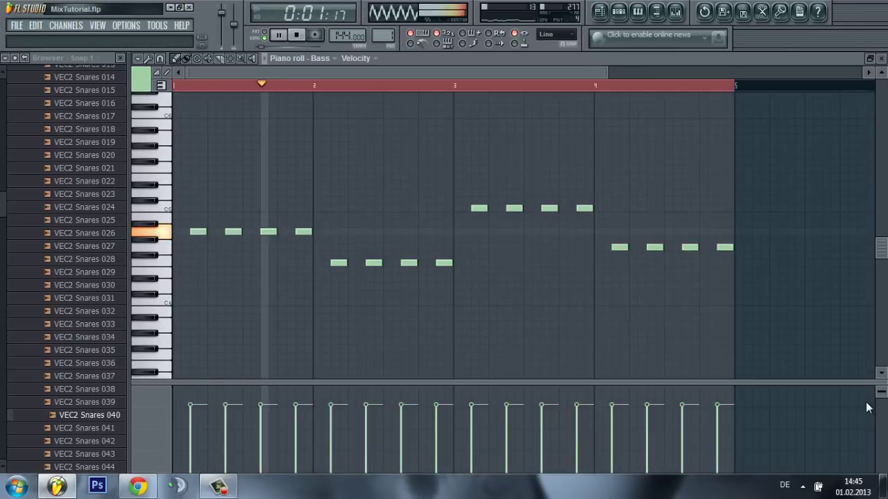
key("space")
Split Pattern 1 by channel in the playlist so each instrument gets its own pattern.
key("F7")
key("F6")
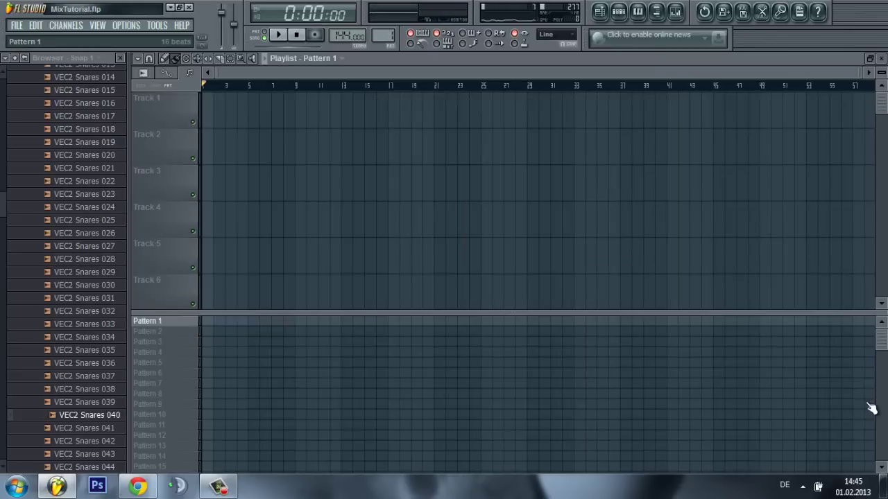
key("Menu")
key("Down")
key("Down")
key("Down")
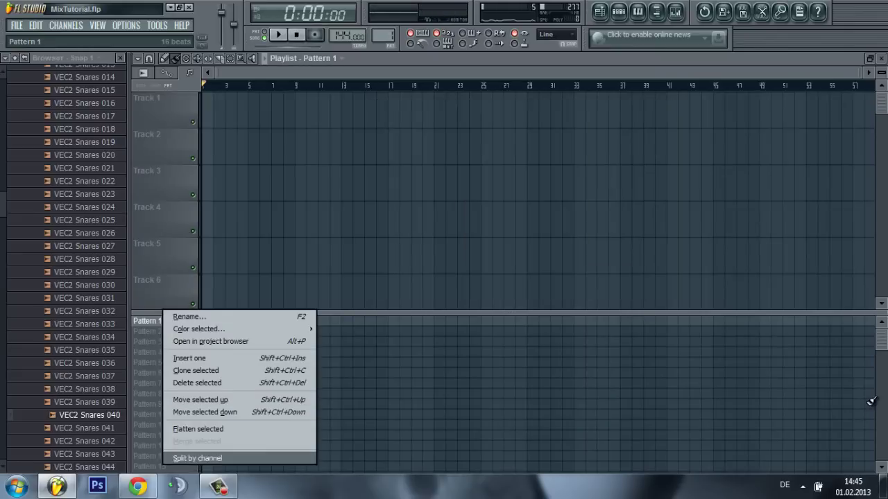
key("Return")
key("Down")
key("Down")
key("Down")
key("Down")
key("Down")
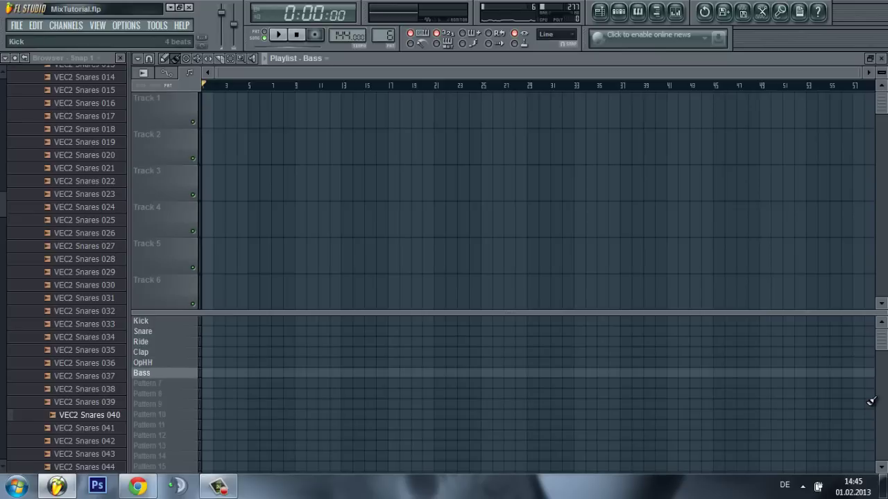
Fill bars 1 to 8 of the playlist with the Kick, Snare, Ride, Clap, OpHH and Bass patterns.
left_click_drag(206, 320, 296, 321)
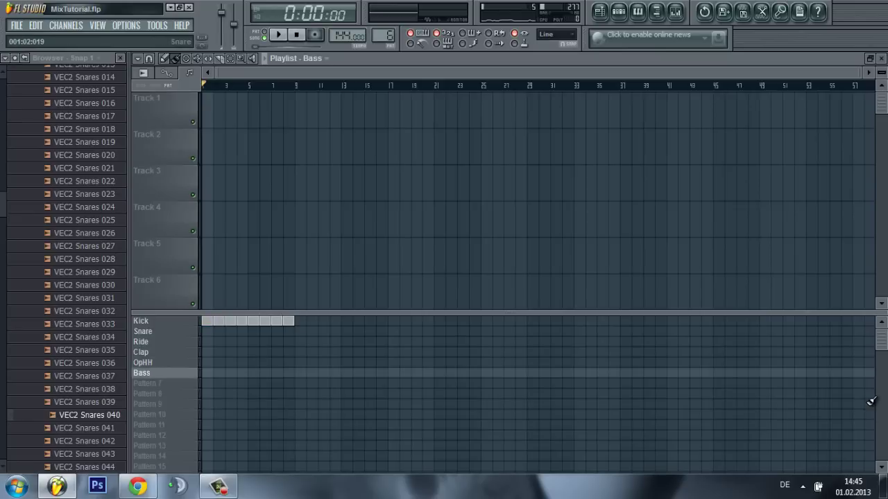
left_click_drag(206, 332, 328, 331)
left_click_drag(206, 342, 296, 342)
left_click_drag(206, 352, 296, 352)
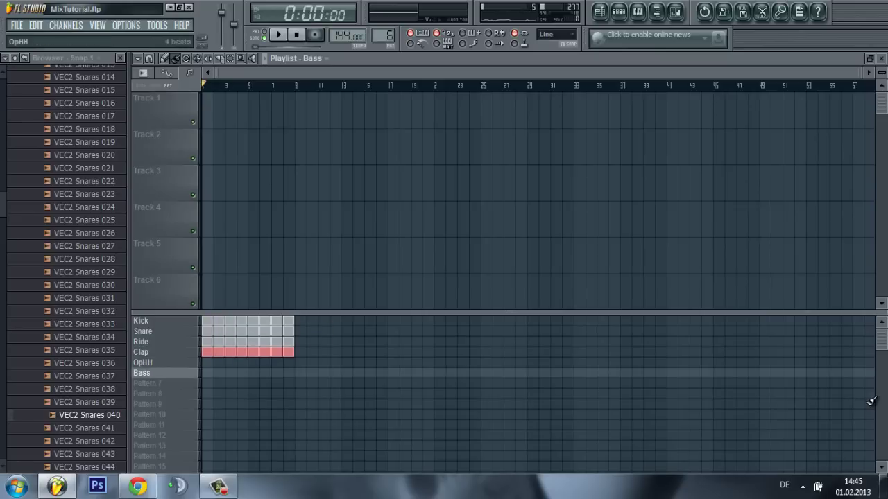
left_click_drag(206, 363, 302, 363)
left_click_drag(206, 373, 294, 374)
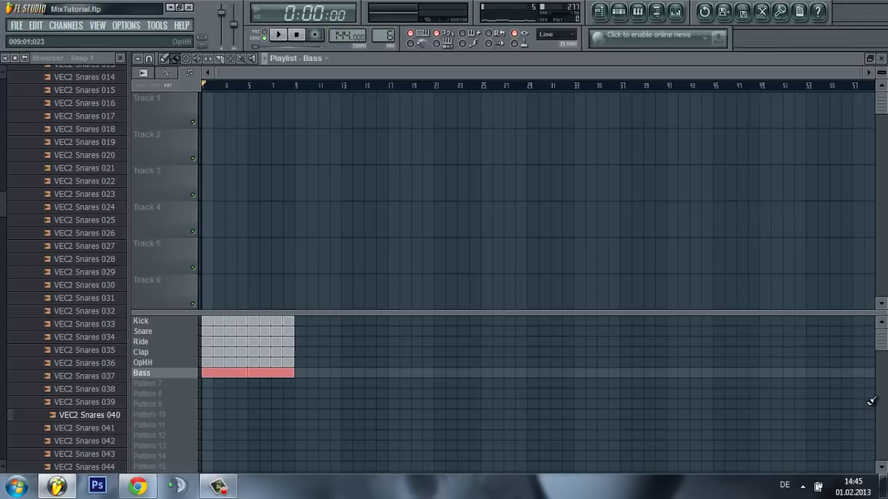
Filter the step sequencer to the Melody channel group.
left_click(618, 11)
left_click(420, 283)
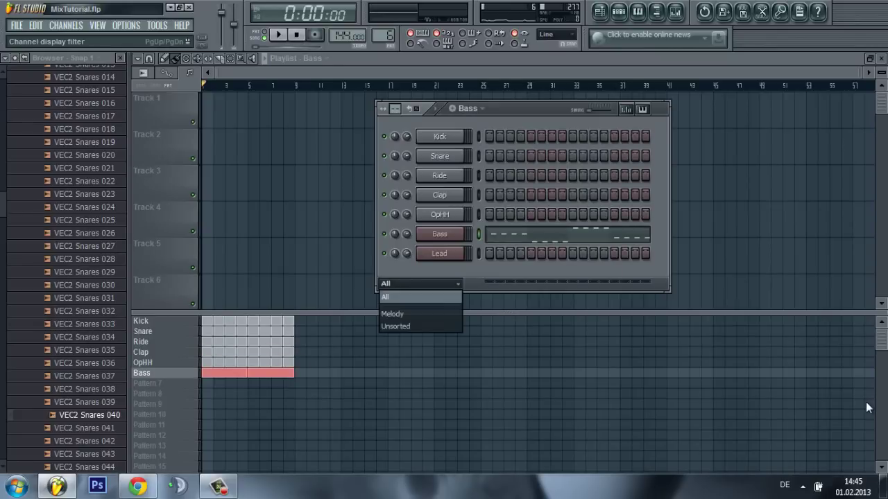
key("Return")
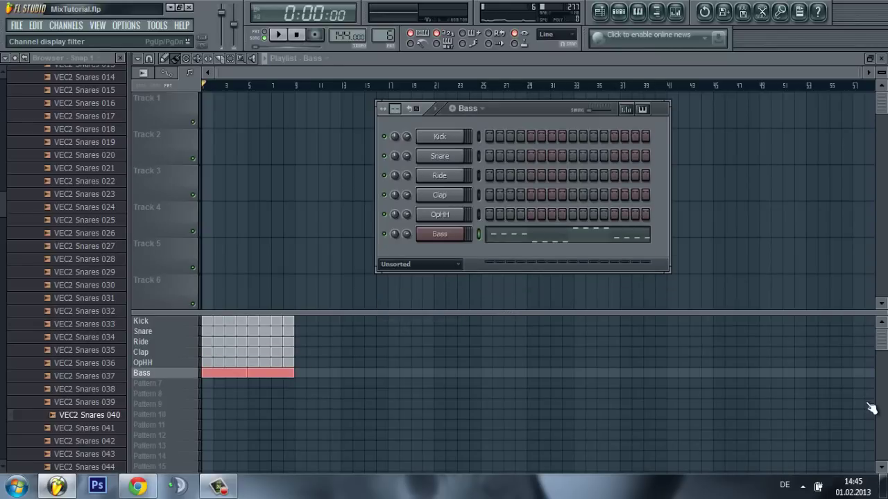
key("alt+Down")
key("Up")
key("Return")
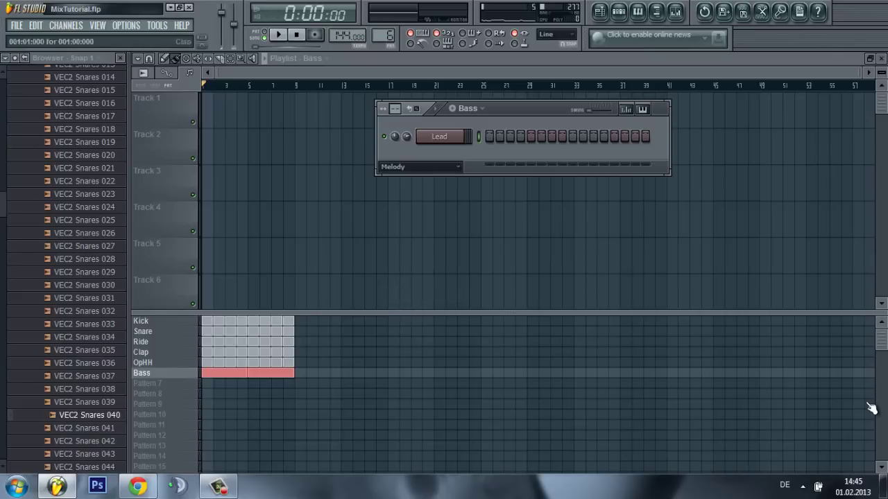
Switch to Pattern 7 and open the Lead channel's melody in the piano roll.
key("F4")
key("F6")
key("F6")
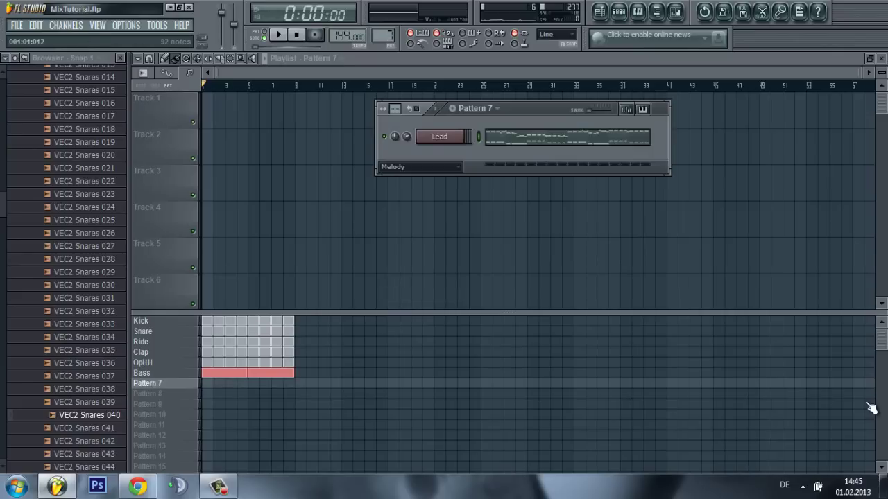
key("F7")
scroll(870, 409, "down", 3)
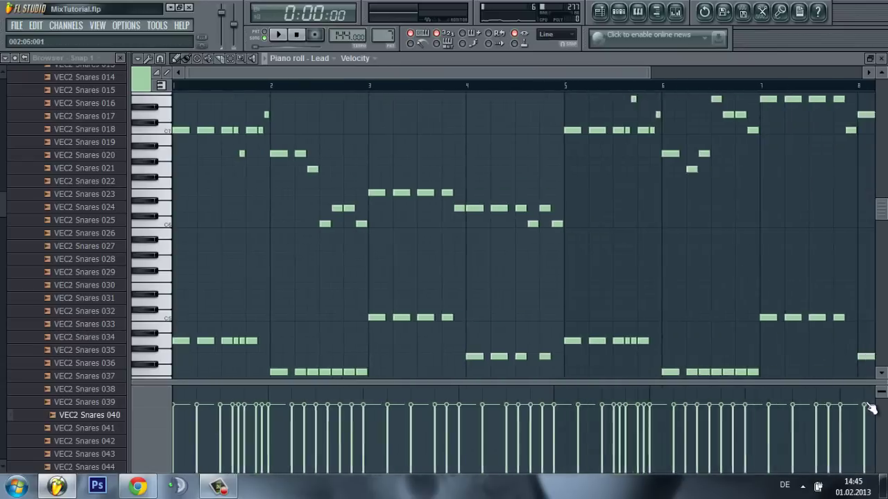
Listen to the eight-bar lead melody and examine its upper and lower note lines.
key("space")
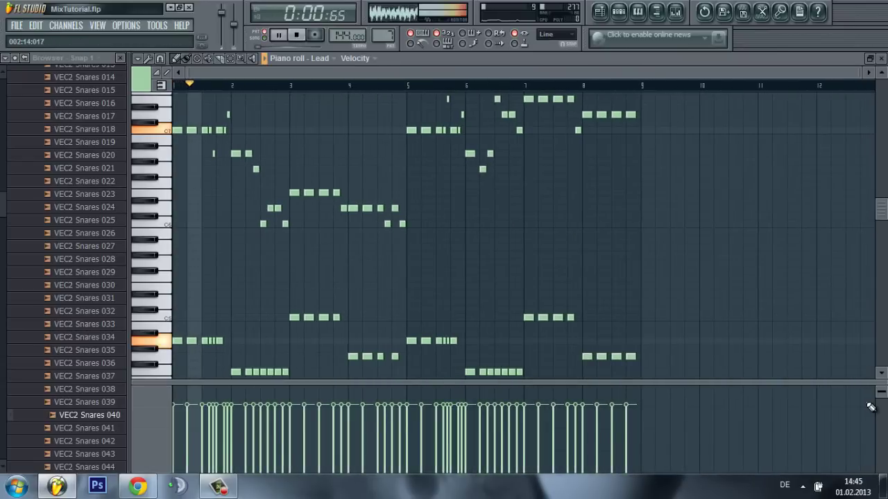
scroll(870, 407, "up", 1)
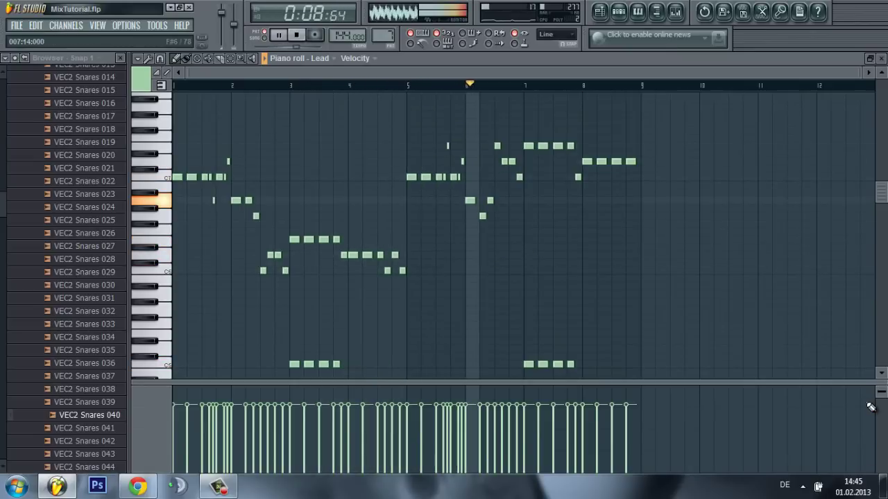
scroll(870, 407, "down", 2)
scroll(870, 407, "up", 4)
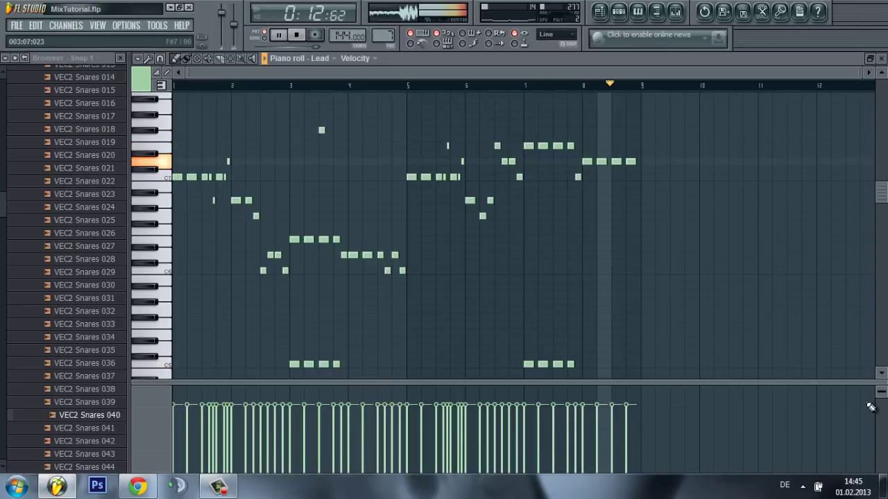
scroll(870, 407, "down", 1)
key("space")
Check the preset loaded in the Lead channel's Nexus plugin and close its windows.
key("F6")
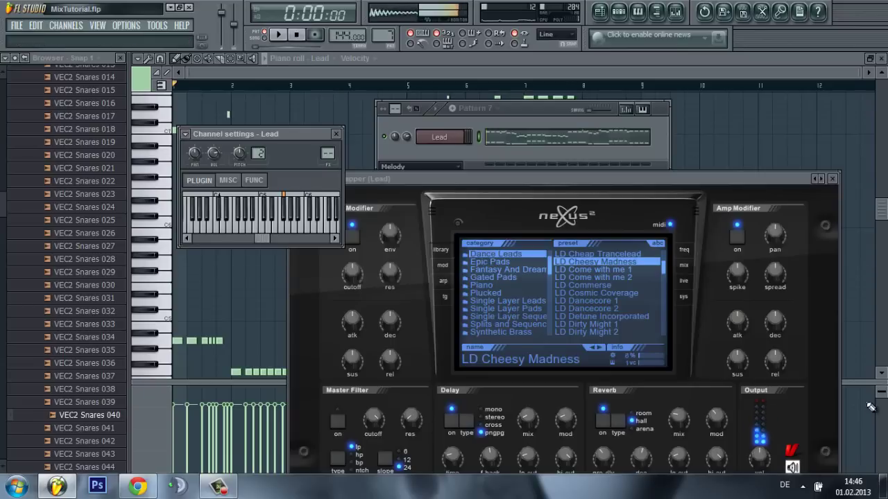
key("Escape")
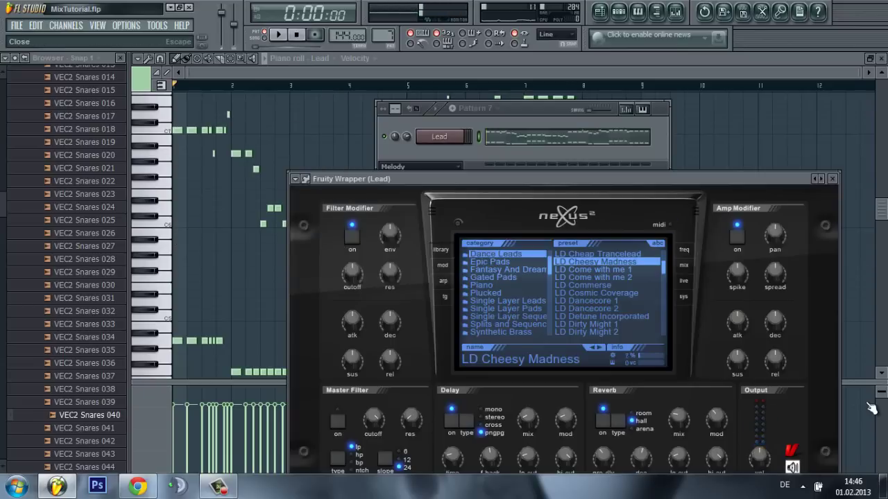
key("Escape")
Replay the lead melody in the piano roll, following its notes across all eight bars.
key("space")
key("Escape")
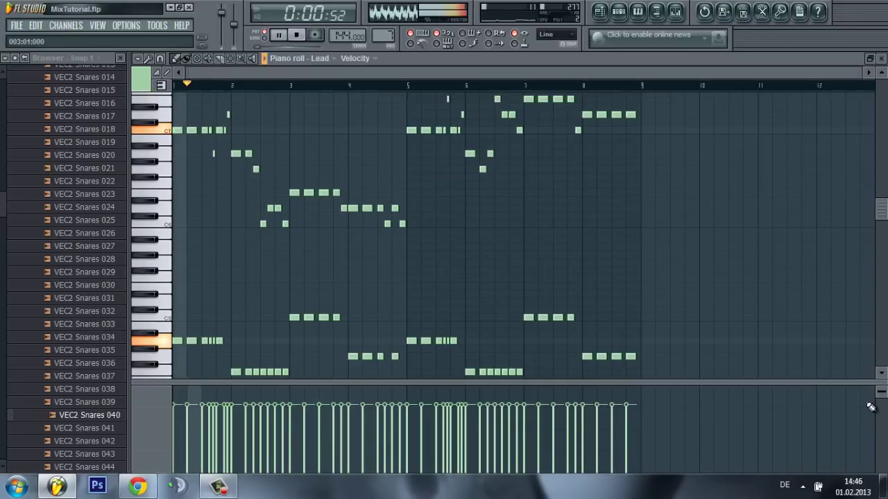
scroll(871, 407, "up", 3)
scroll(871, 407, "down", 3)
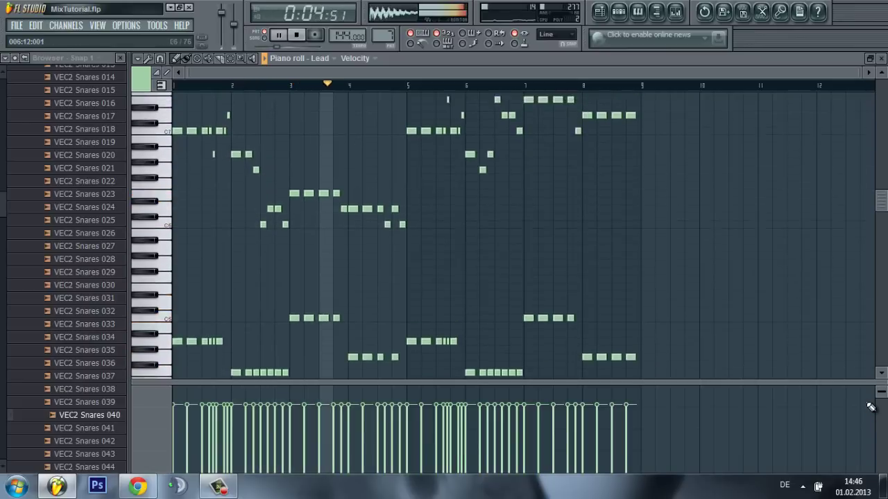
scroll(868, 407, "up", 2)
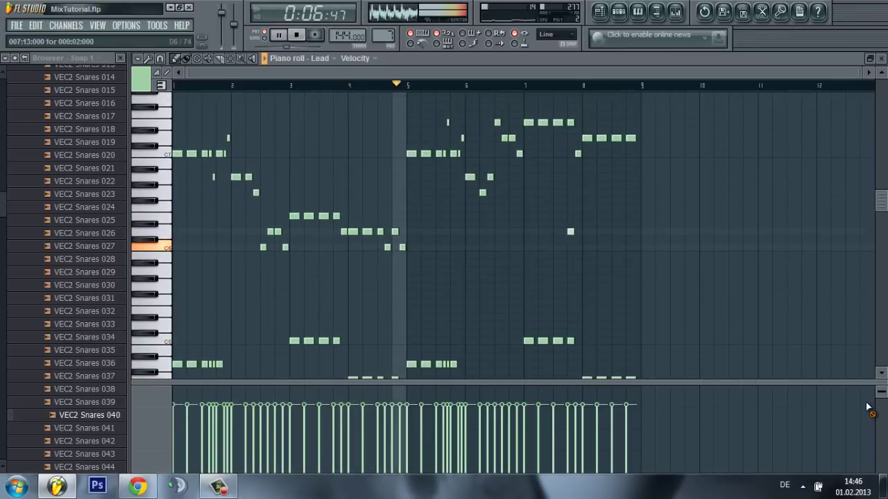
scroll(871, 407, "up", 2)
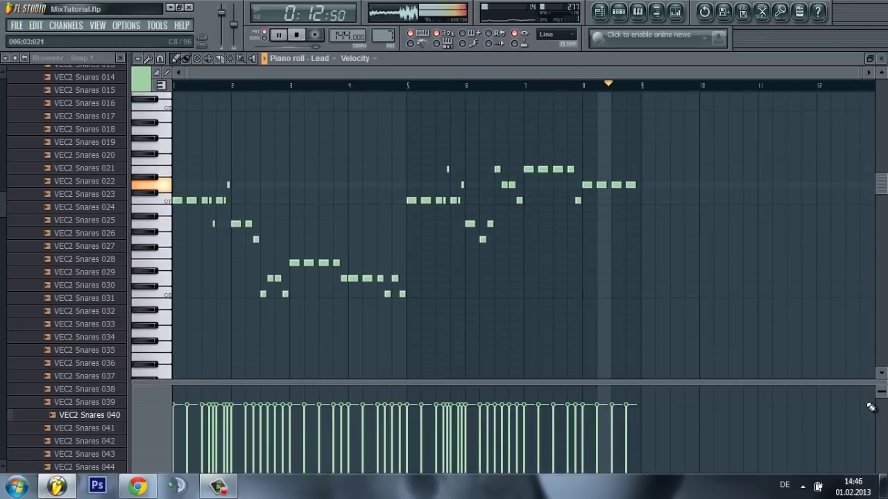
key("space")
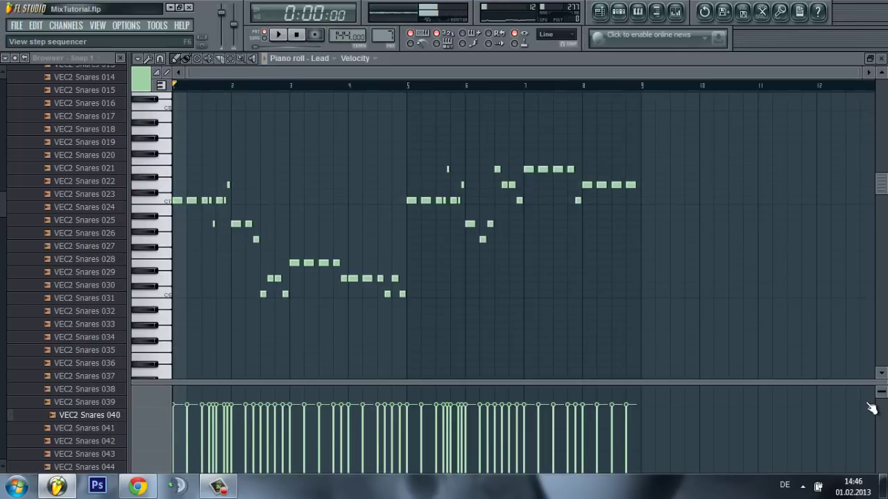
Return to the Bass pattern and view its notes in the piano roll.
key("F6")
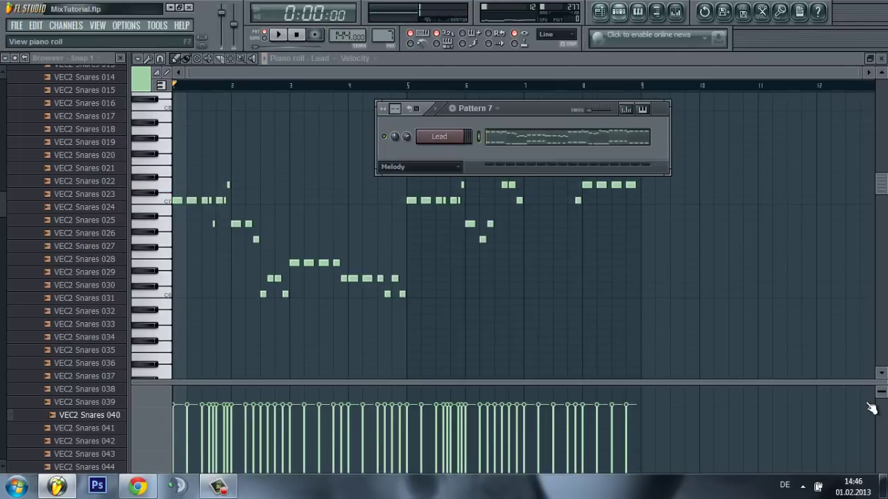
key("F5")
key("KP_Subtract")
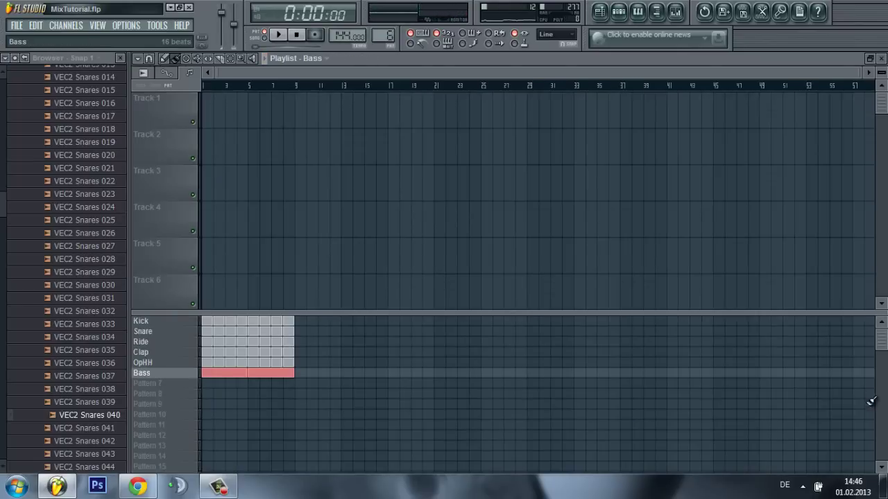
key("F6")
key("F7")
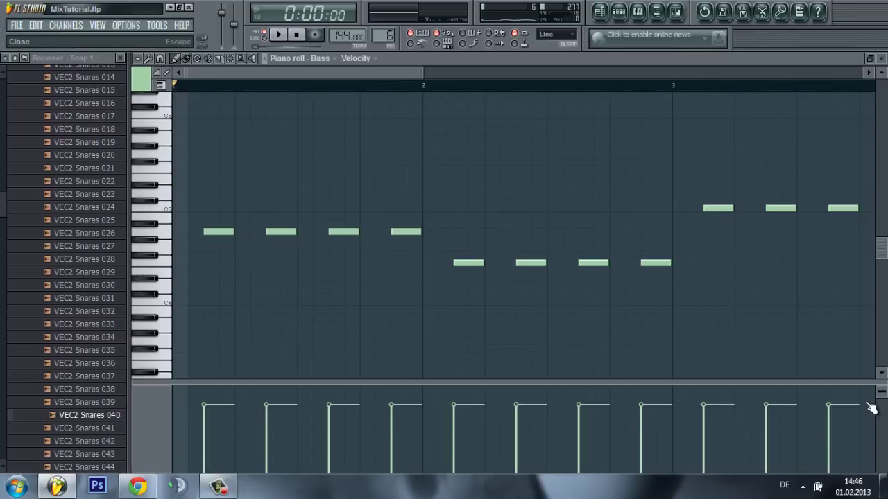
Open the Bass channel's Nexus plugin, audition a test note and start the bassline playback.
key("Escape")
key("Return")
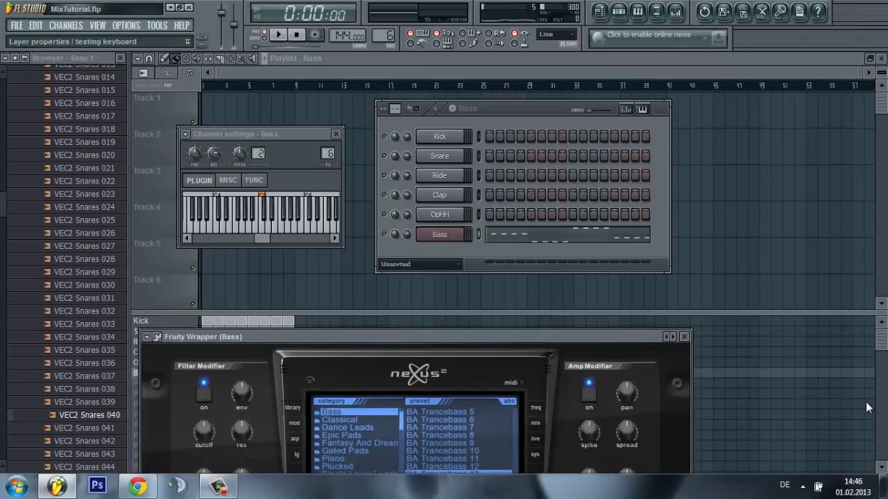
key("v")
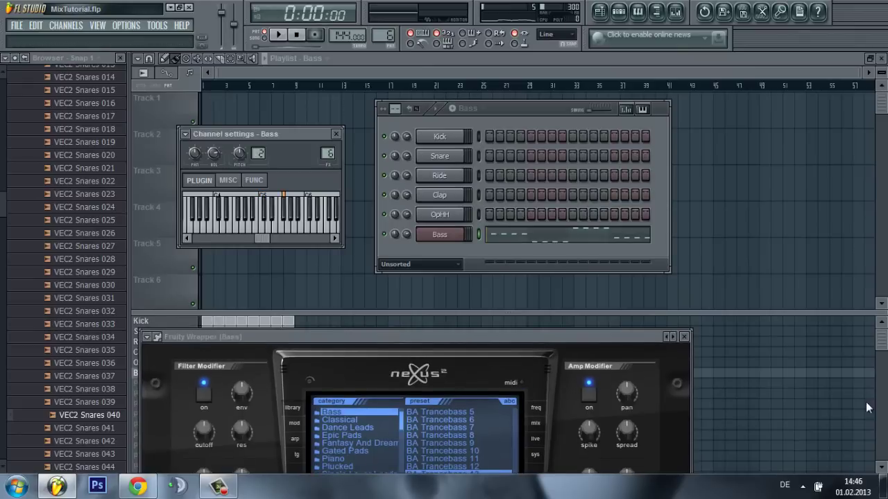
key("Escape")
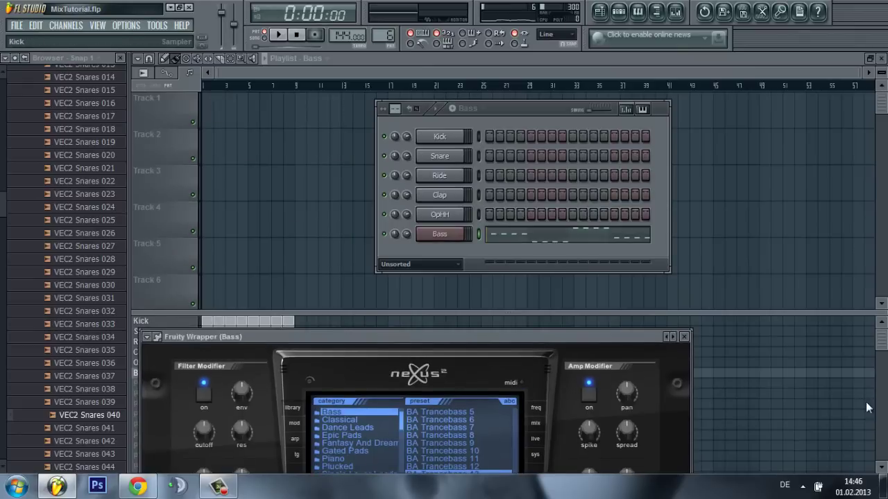
key("space")
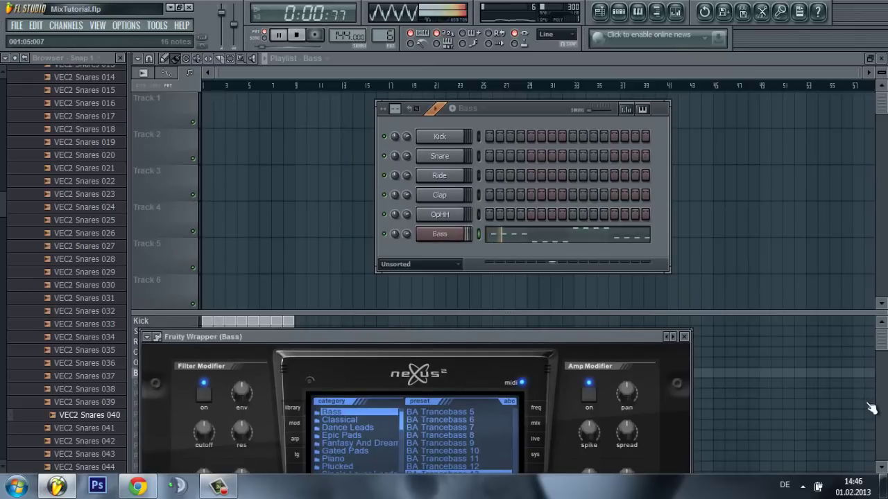
Transpose all the bass notes up one octave and listen to the raised bassline.
key("F7")
key("space")
key("ctrl+Up")
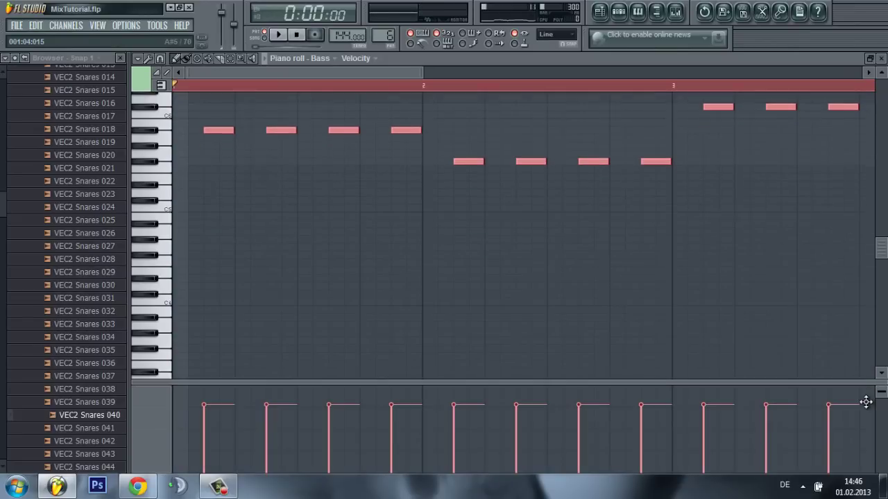
key("space")
key("Page_Down")
key("Page_Down")
key("Page_Down")
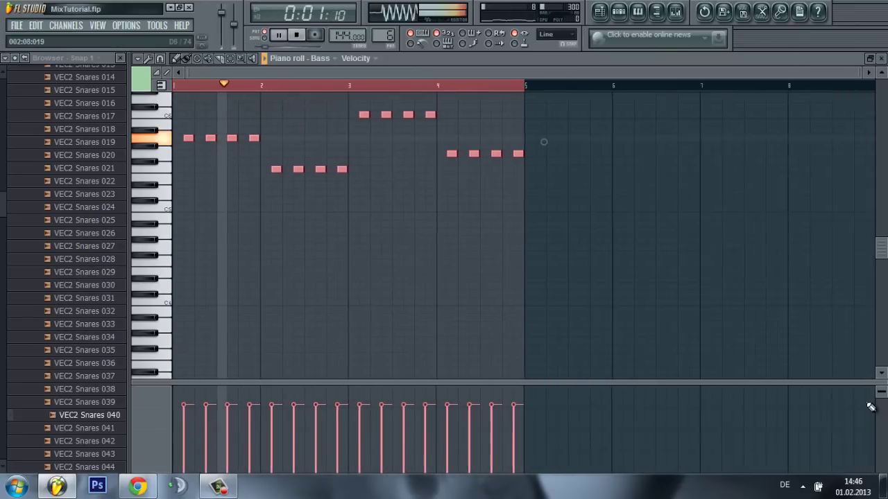
Stop playback and place Pattern 7 across bars 1 to 8 in the playlist.
key("F7")
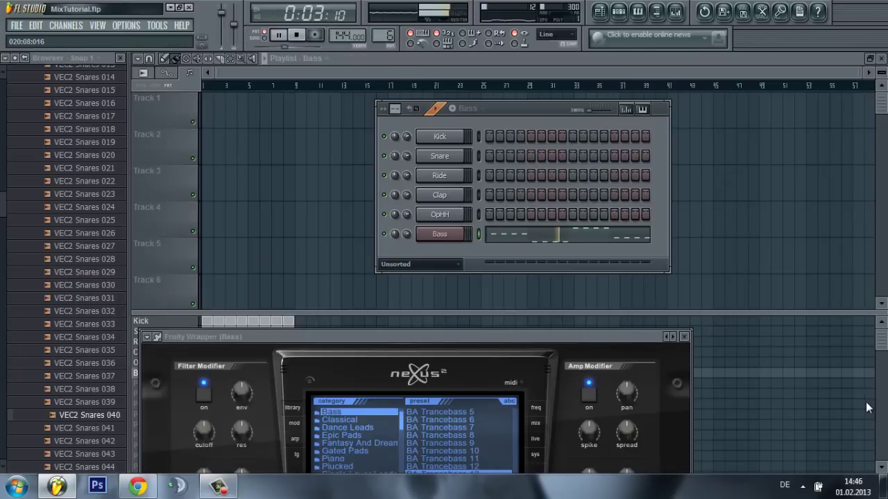
key("F5")
key("space")
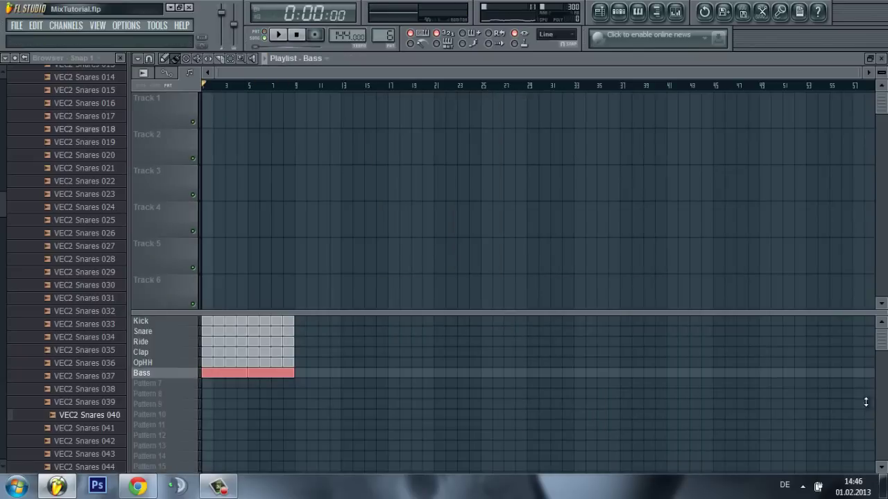
key("F4")
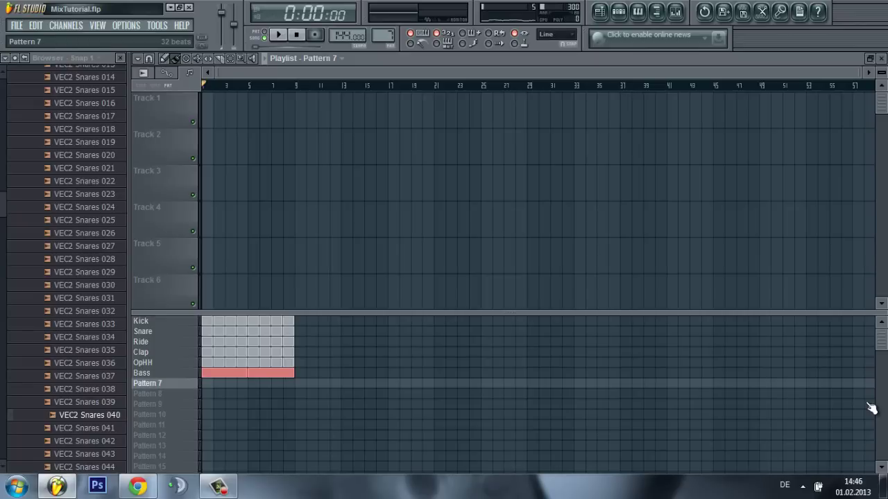
key("ctrl+v")
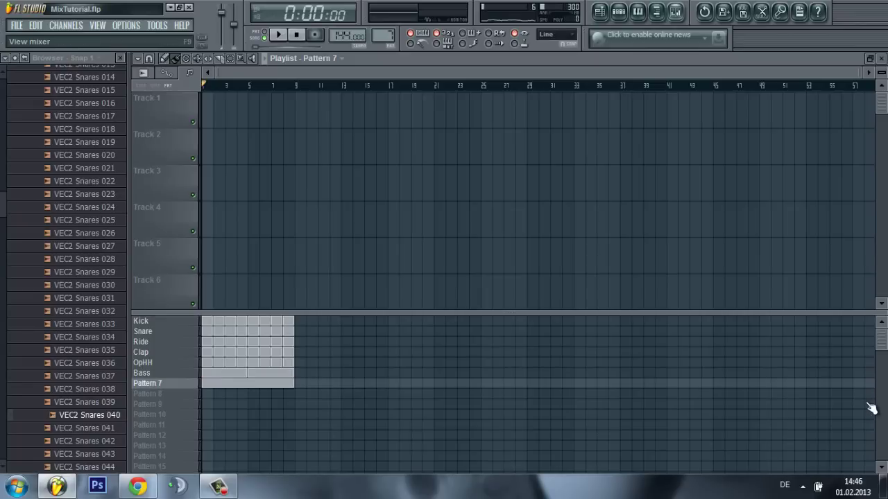
Open the Lead channel's settings with the mixer showing and route the channel to mixer track 8.
key("F9")
key("F6")
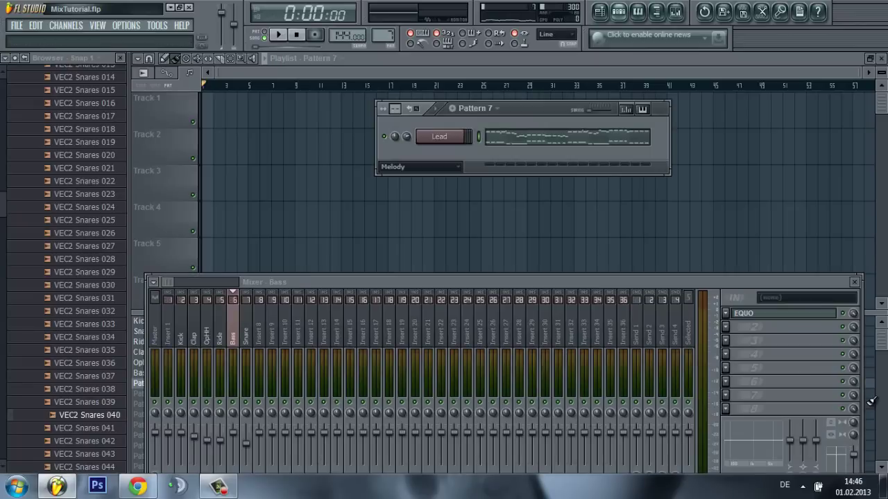
key("Return")
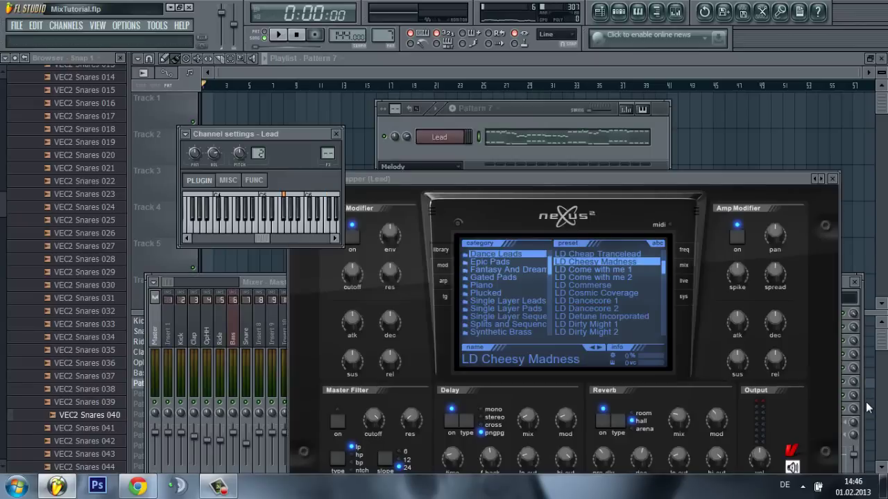
key("ctrl+l")
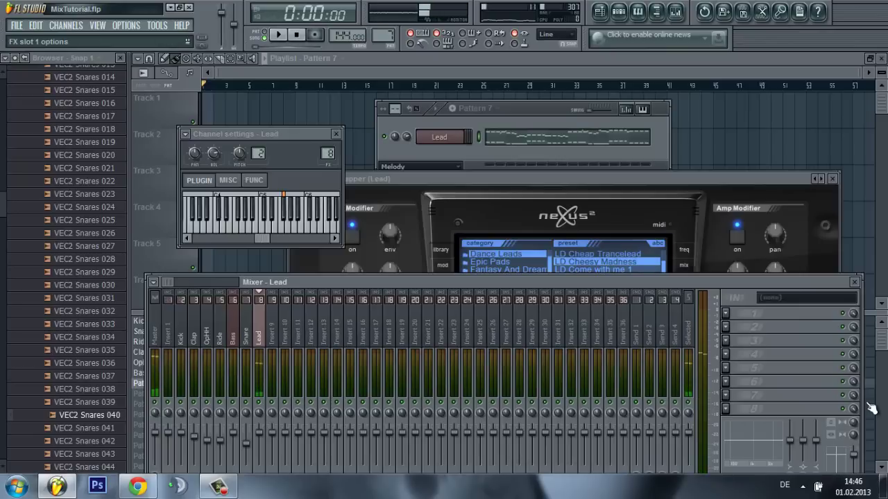
Load EQUO into the first effect slot of the Lead mixer track and listen to the arrangement.
left_click(871, 409)
key("Return")
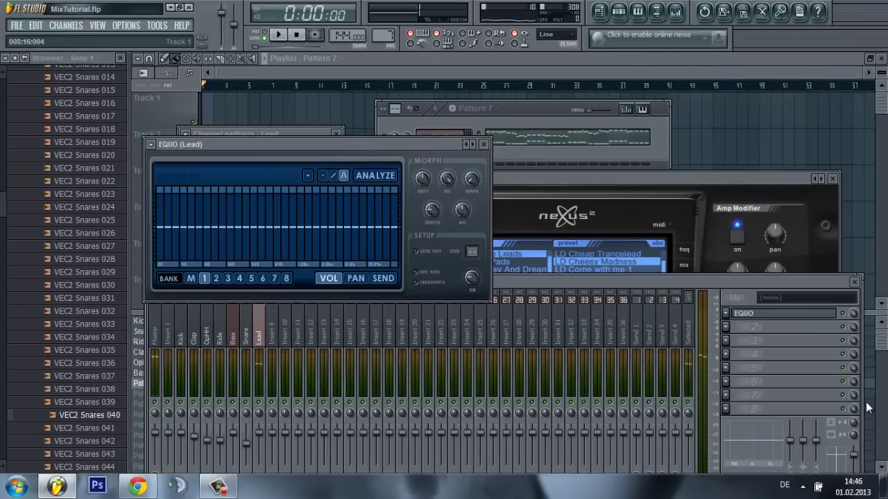
key("space")
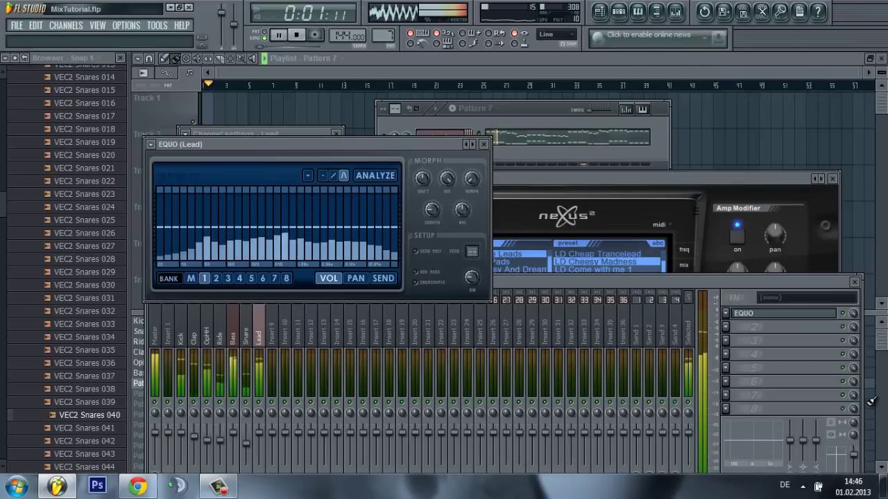
key("Escape")
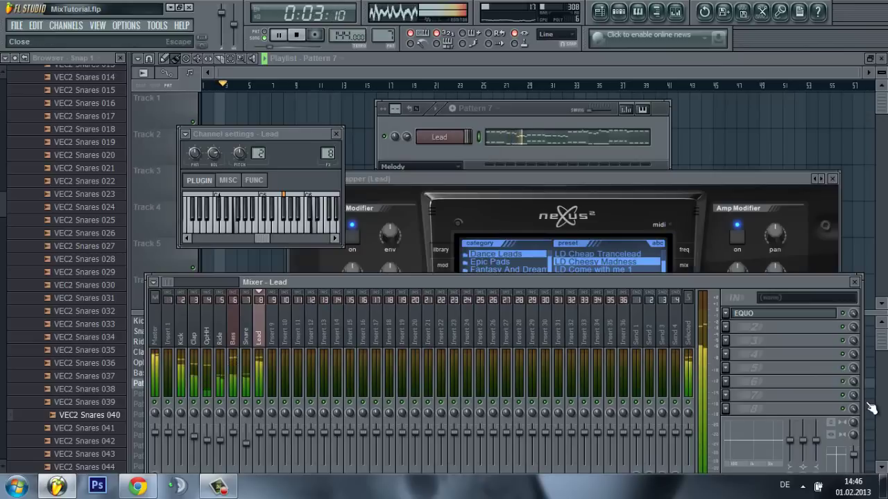
key("Escape")
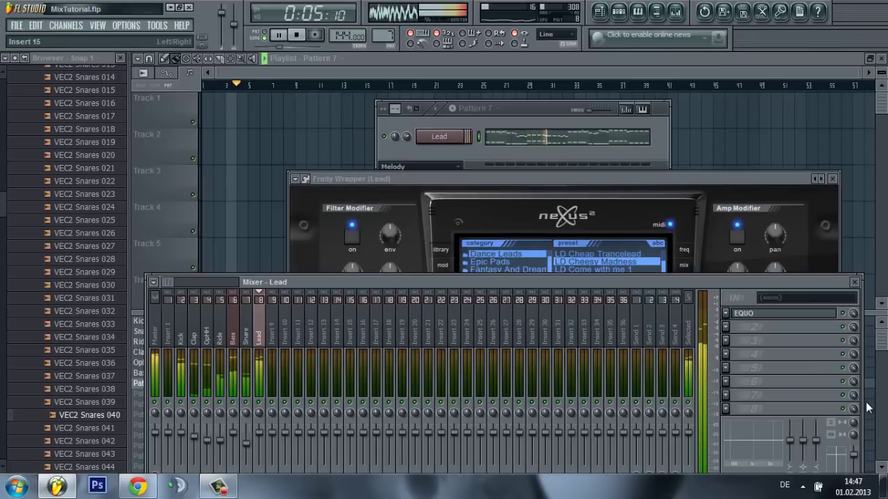
key("space")
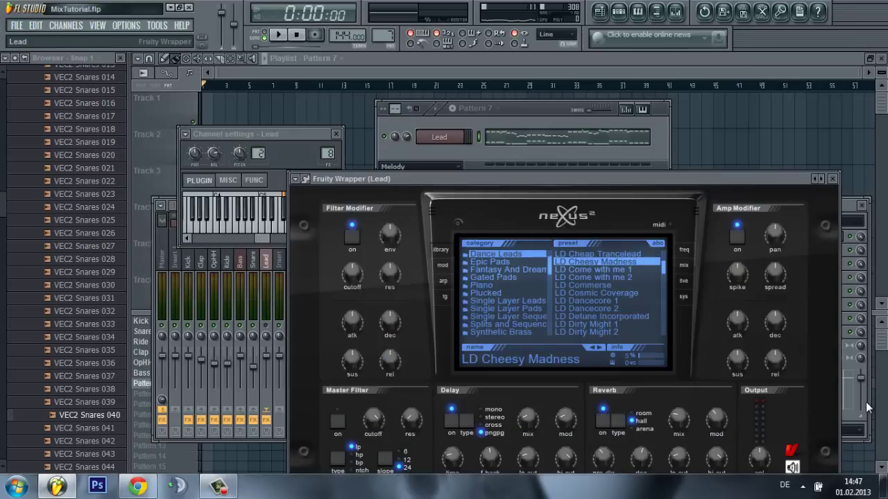
Audition single notes of the Lead channel's LD Cheesy Madness preset while watching the mixer levels.
key("Escape")
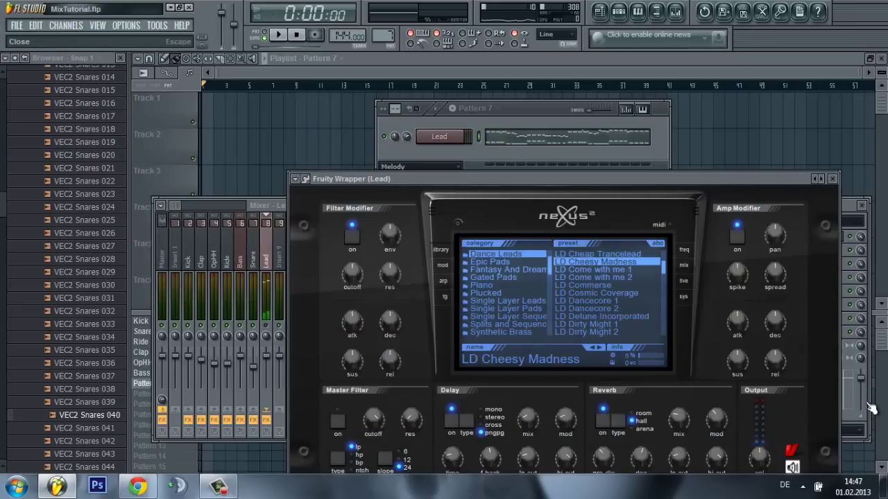
left_click(871, 409)
left_click(871, 409)
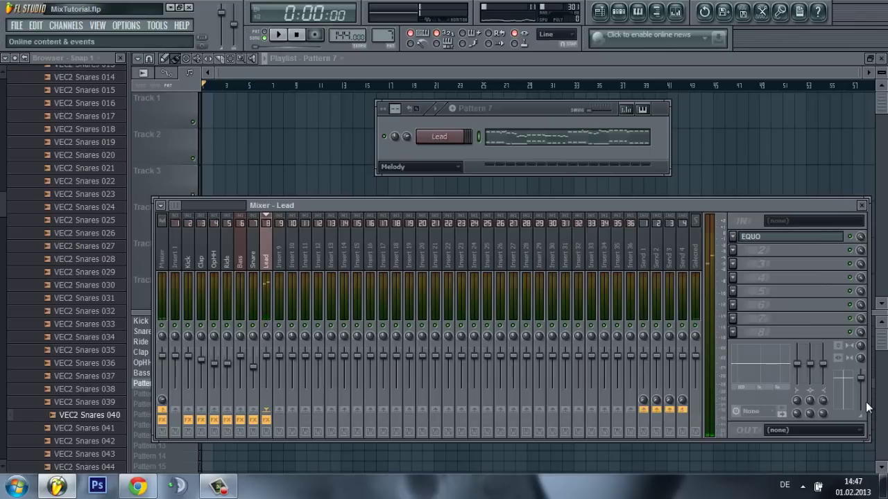
key("F6")
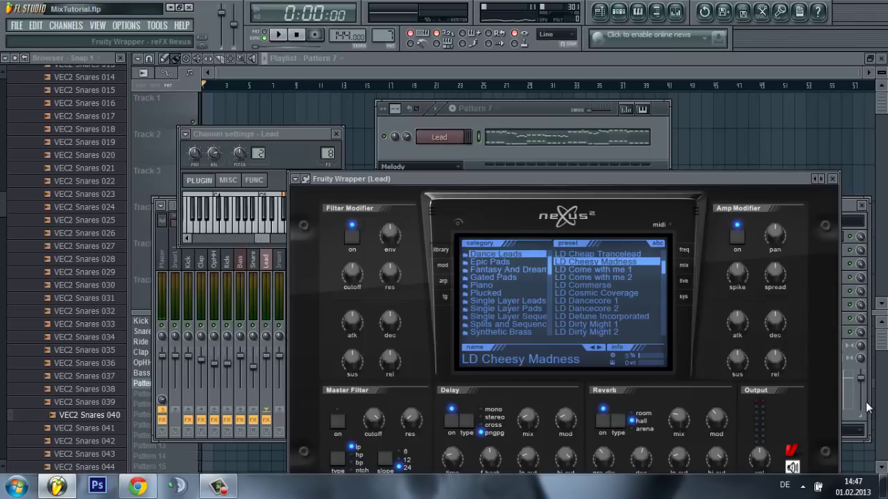
key("n")
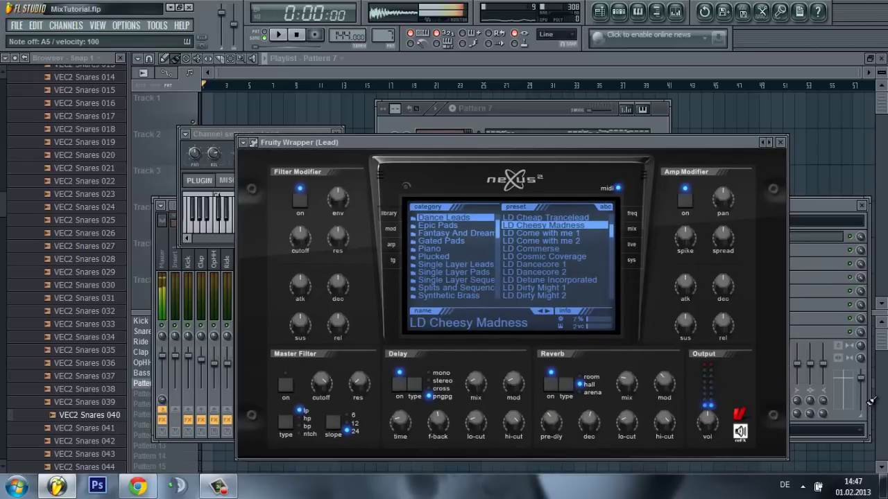
key("Escape")
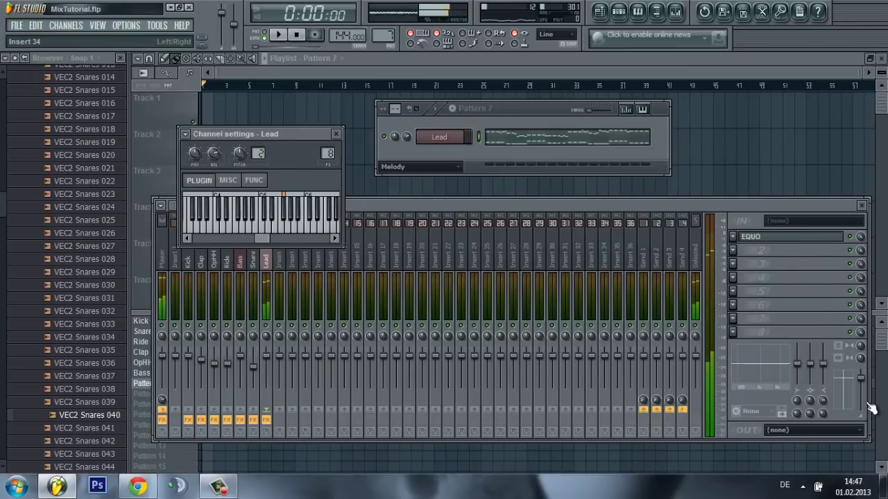
key("v")
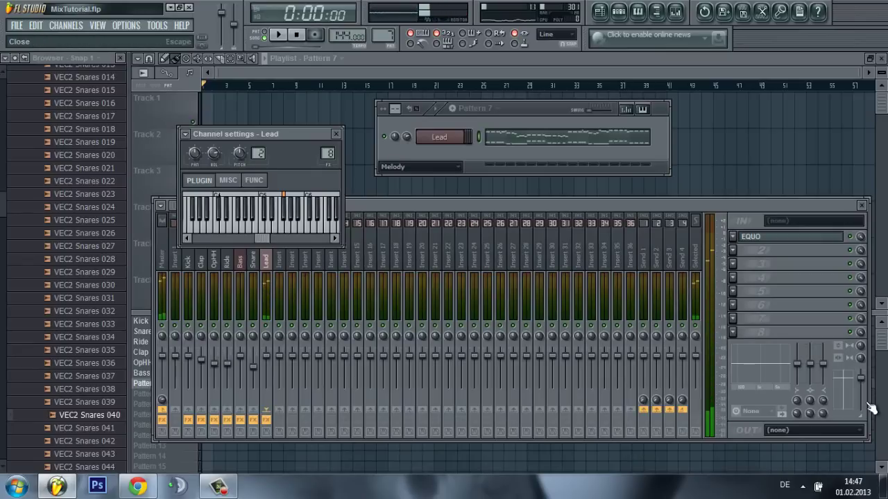
Draw a low cut in the Lead track's EQUO curve and check it during playback.
key("Escape")
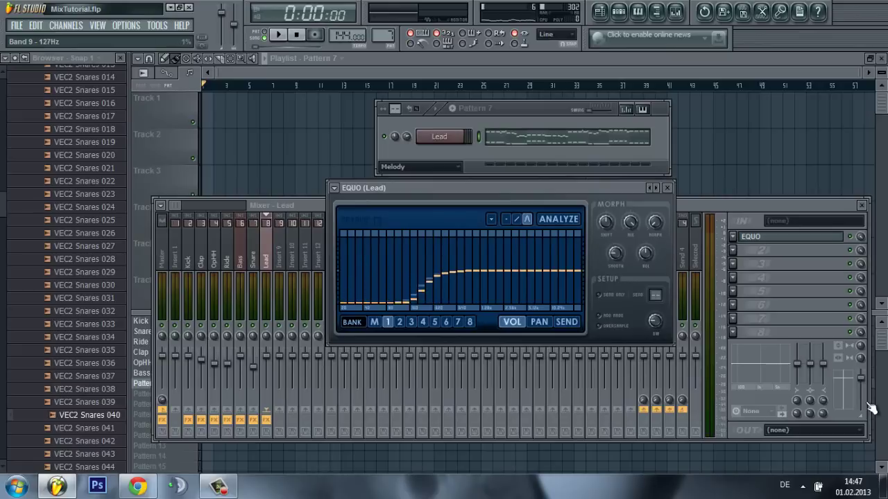
key("space")
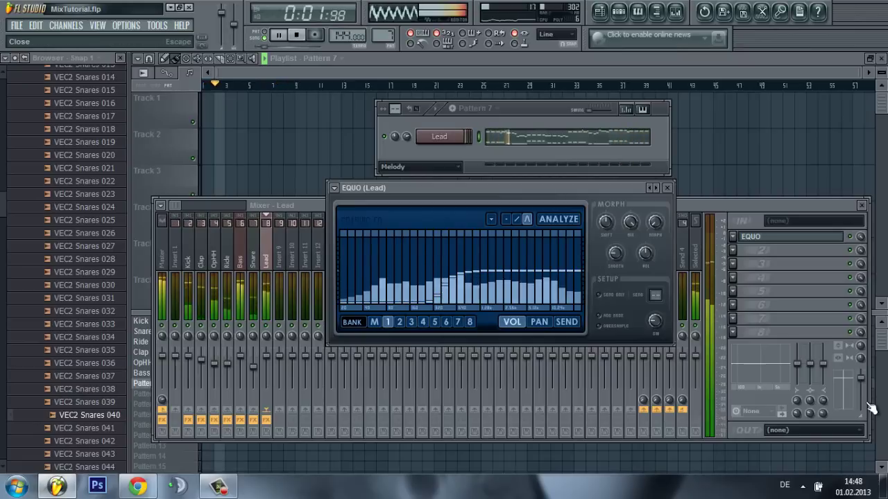
key("Escape")
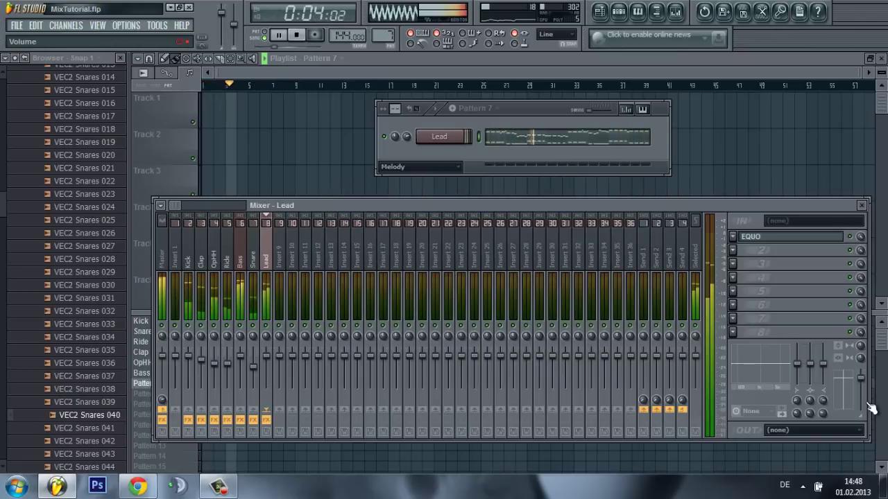
Balance the Lead mixer track's volume slightly below its default level during playback, and stop the song.
scroll(872, 410, "down", 5)
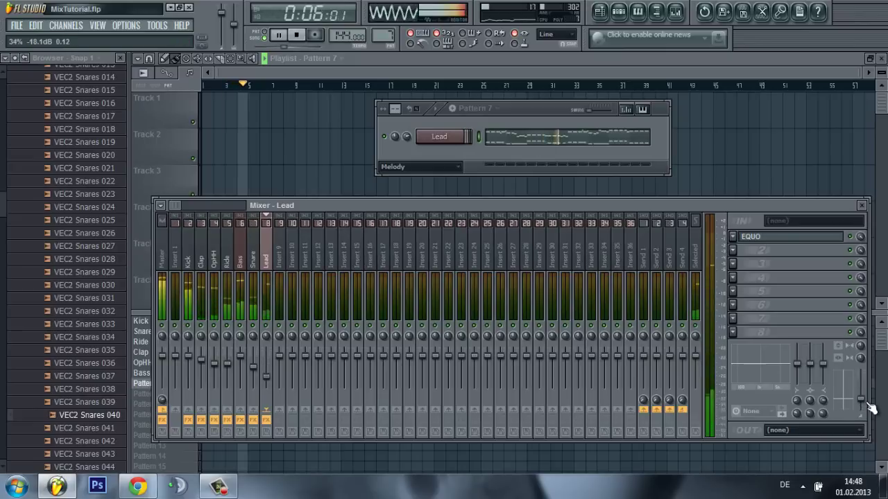
scroll(872, 409, "up", 4)
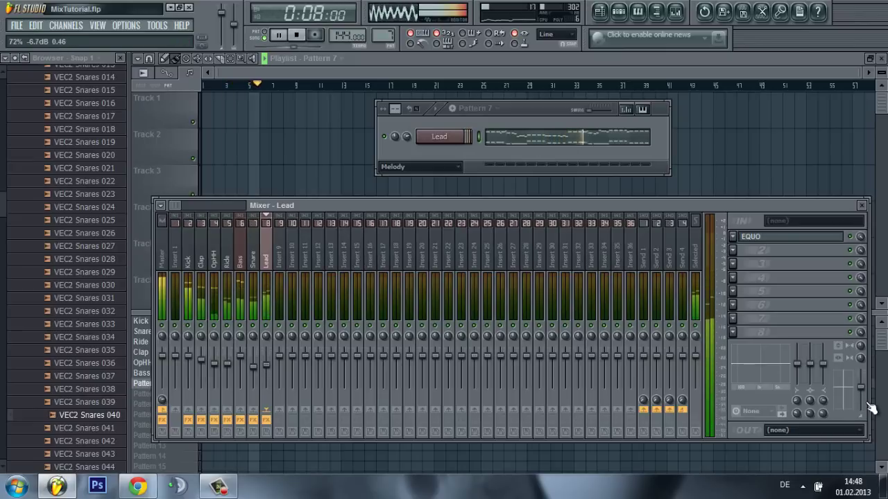
scroll(872, 410, "up", 3)
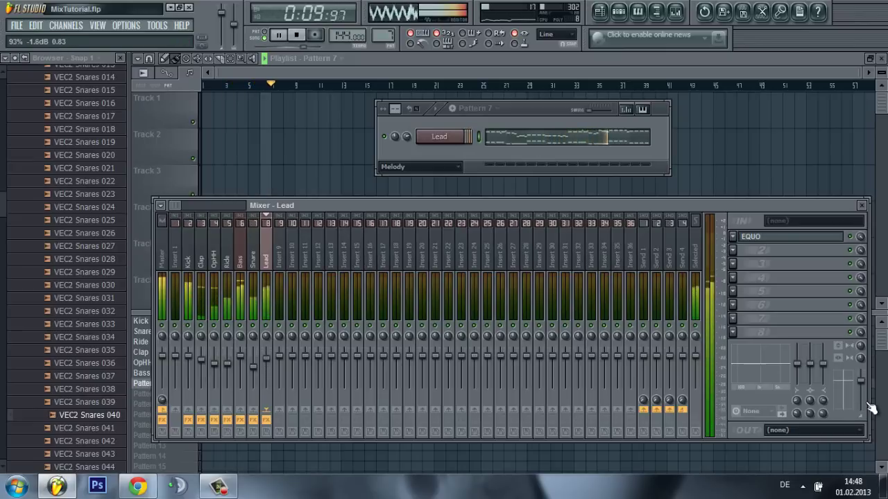
scroll(872, 409, "down", 3)
scroll(871, 409, "up", 1)
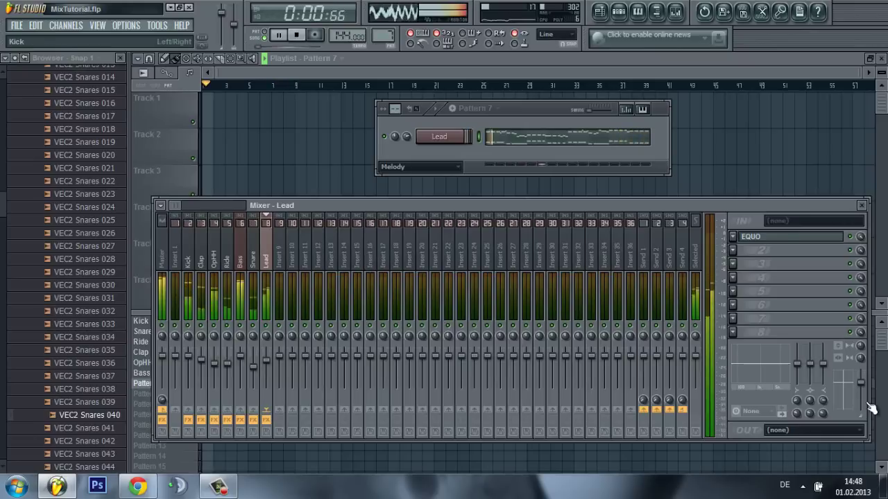
key("space")
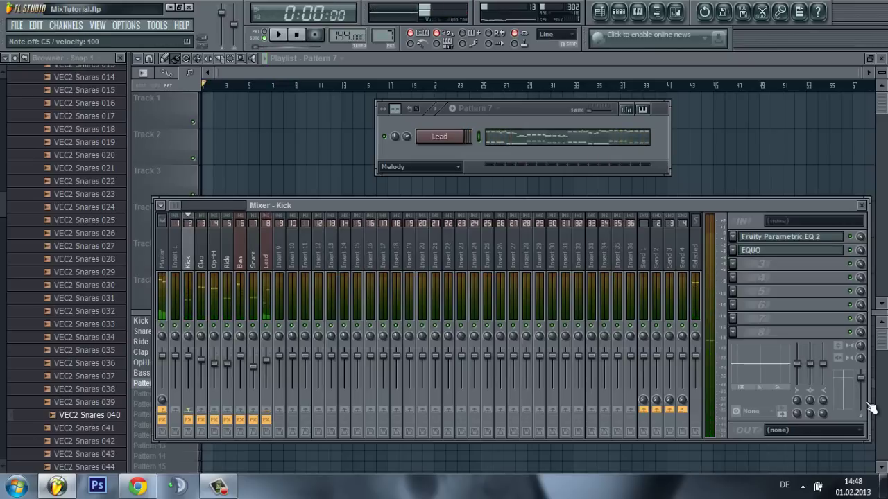
Restart playback and erase the Ride and Snare pattern clips from bars 1 to 8 of the playlist.
key("space")
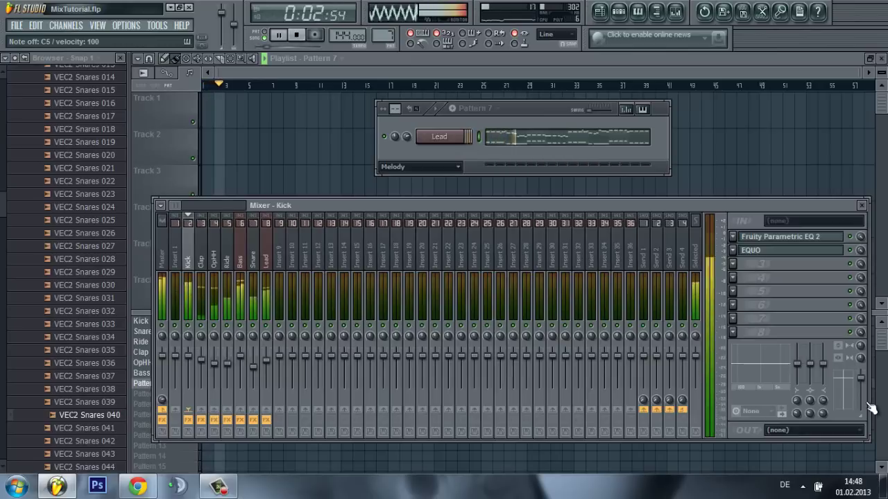
key("F6")
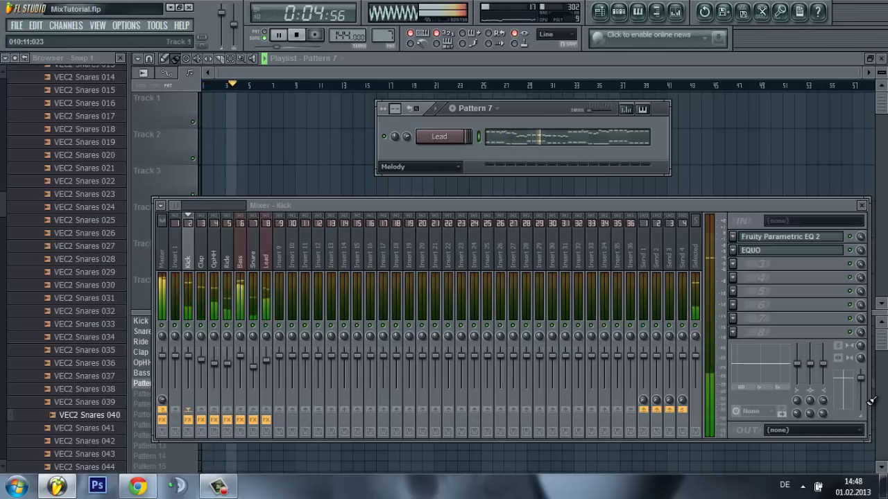
key("F12")
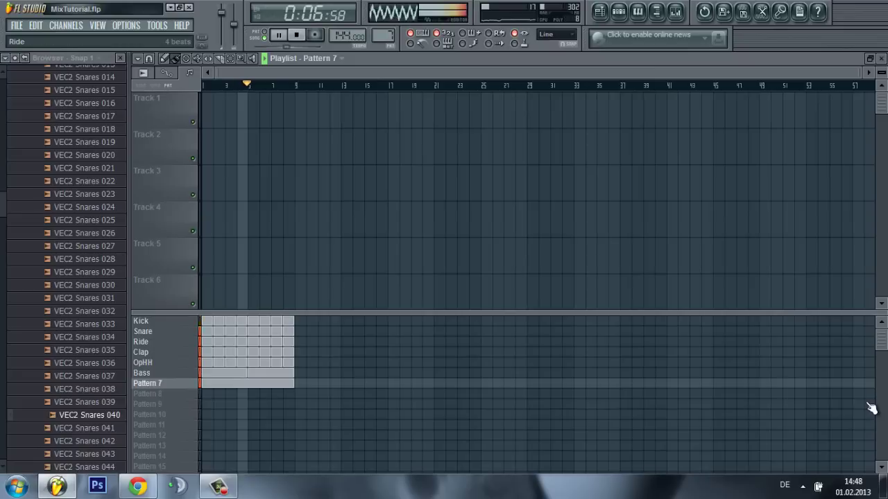
key("3")
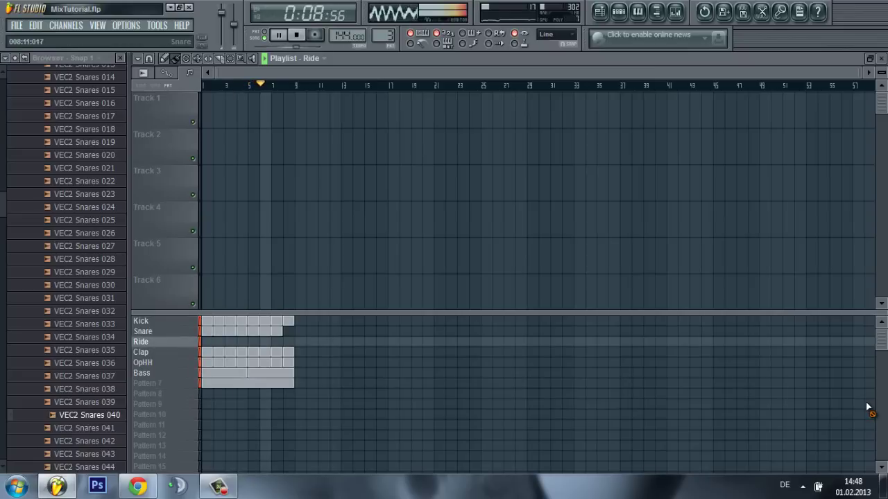
Delete the Snare pattern from the playlist's pattern list.
key("2")
key("Menu")
key("Up")
key("Up")
key("Up")
key("Up")
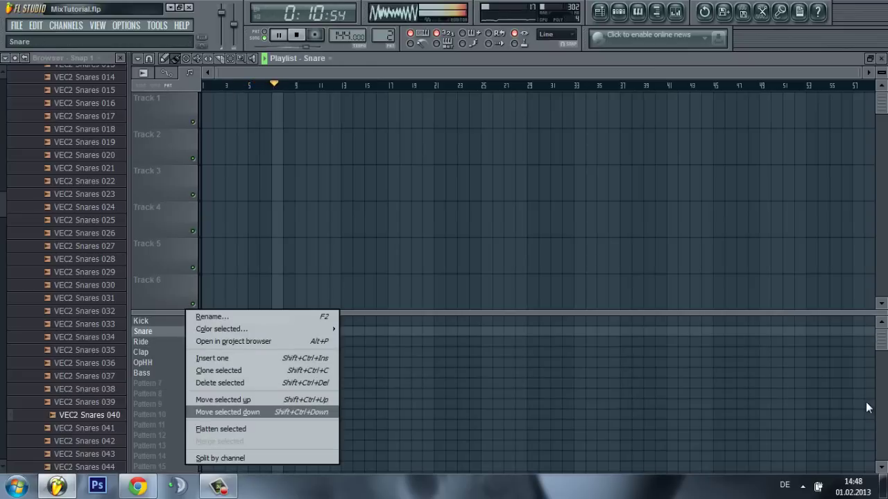
key("Return")
key("Return")
Delete the Ride pattern from the playlist's pattern list.
key("2")
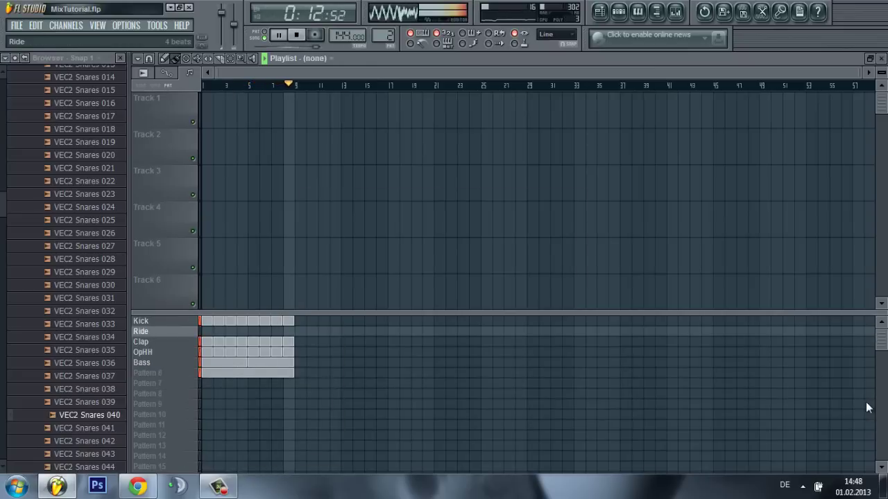
key("Menu")
key("Up")
key("Up")
key("Up")
key("Up")
key("Up")
key("Down")
key("Return")
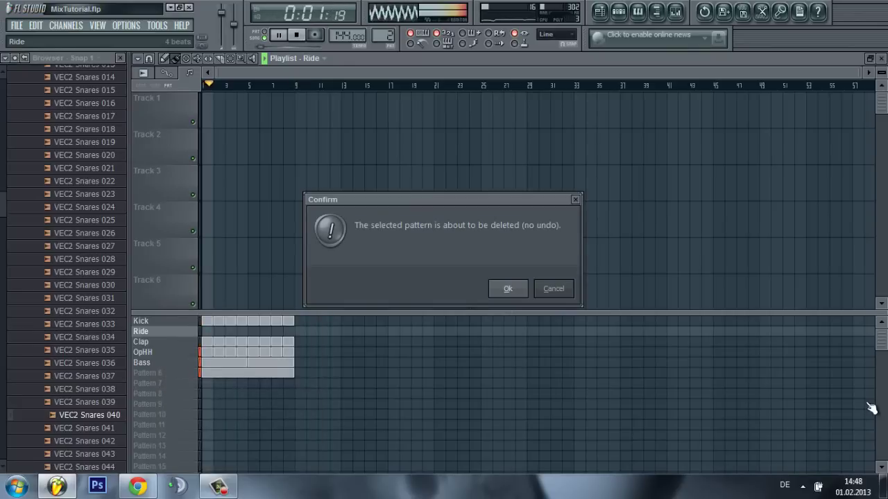
key("Return")
Fill the Snare channel on every 4th step in the Kick pattern.
key("1")
key("F6")
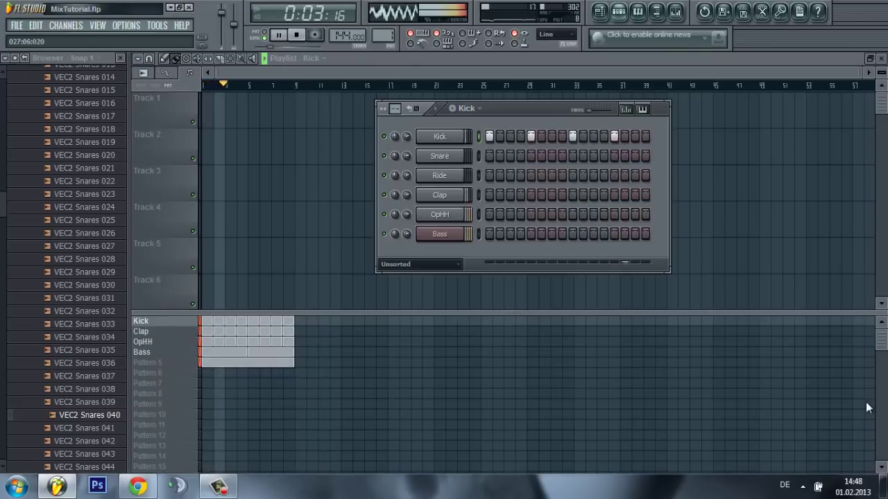
key("Down")
key("Menu")
key("Down")
key("Down")
key("Down")
key("Down")
key("Down")
key("Down")
key("Down")
key("Down")
key("Return")
Fill the Ride channel on every 4th step in the Kick pattern.
key("Down")
key("Menu")
key("Down")
key("Down")
key("Down")
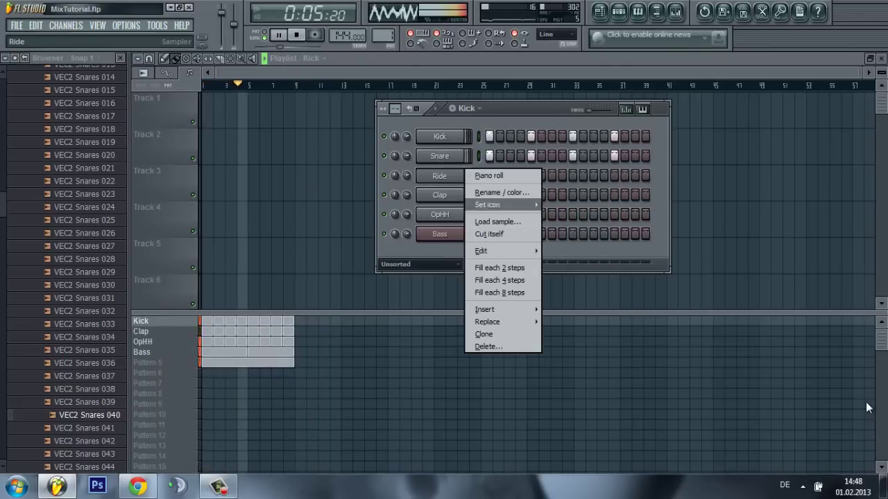
key("Down")
key("Down")
key("Down")
key("Down")
key("Down")
key("Return")
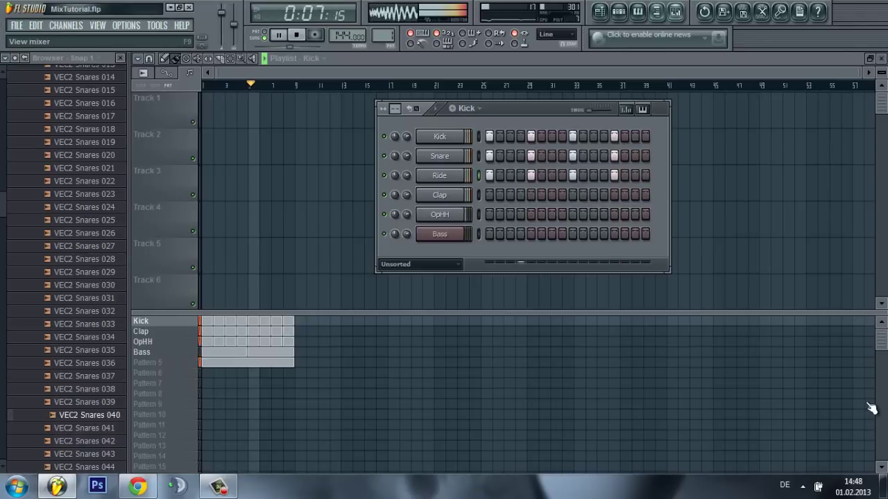
Set the Ride mixer track's volume to 71% and reset the Bass track's volume to its default.
key("F9")
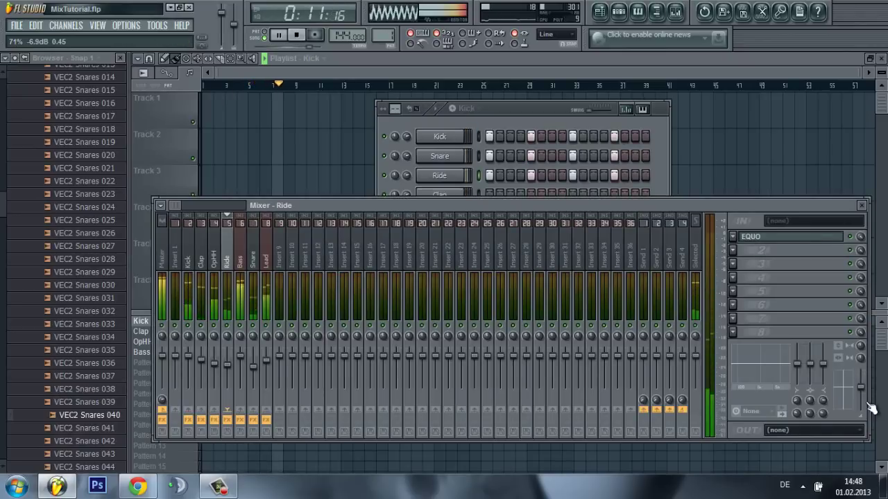
key("Right")
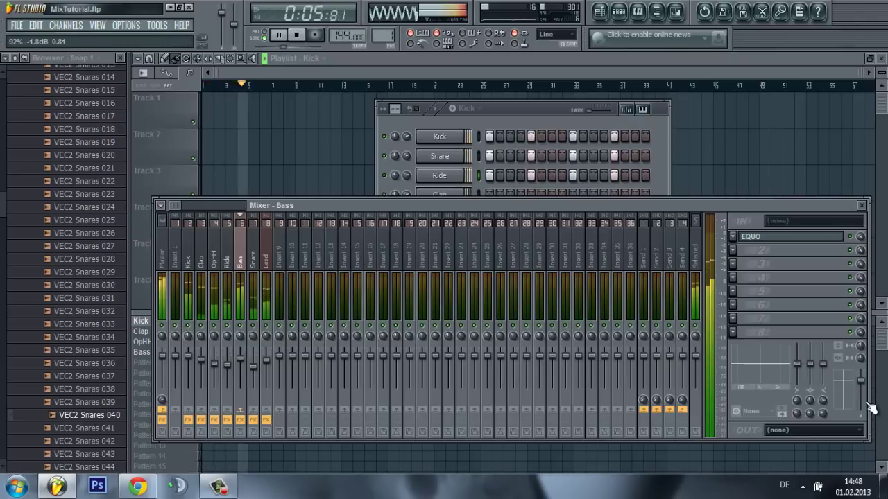
right_click(239, 335)
left_click(262, 328)
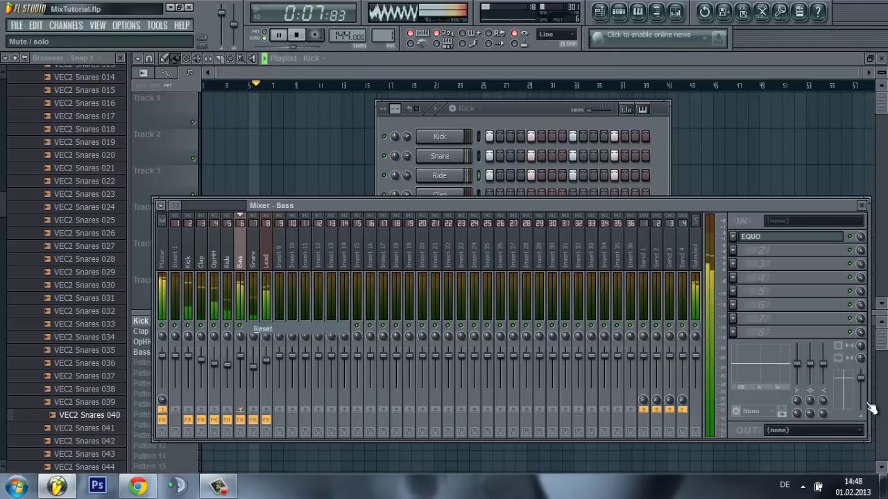
Stop playback and close the mixer and step sequencer so only the playlist is open.
key("F9")
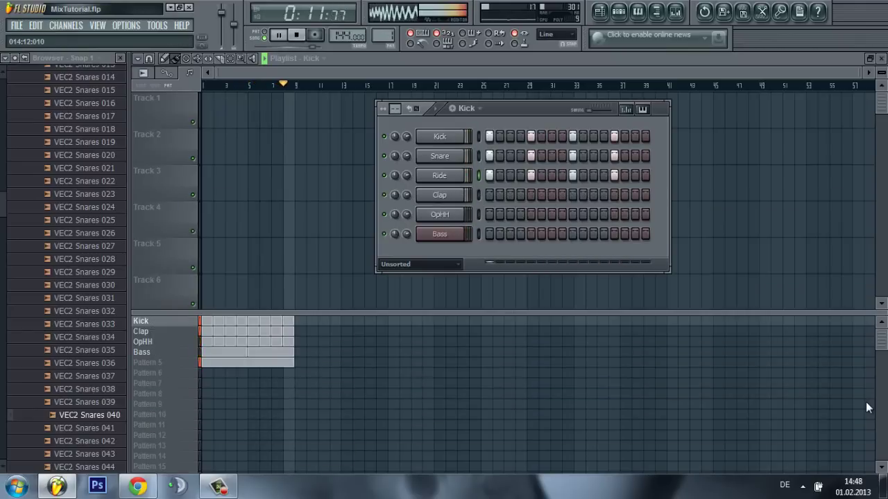
key("space")
key("F6")
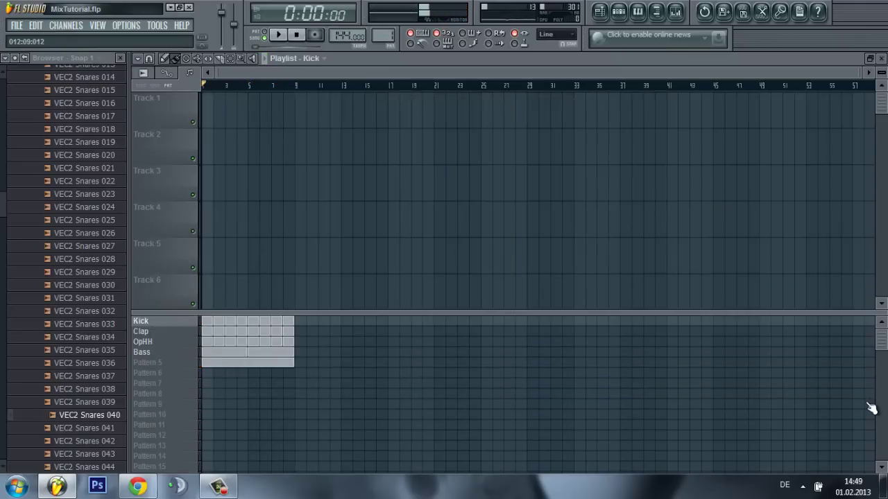
scroll(871, 409, "up", 4)
scroll(871, 409, "down", 2)
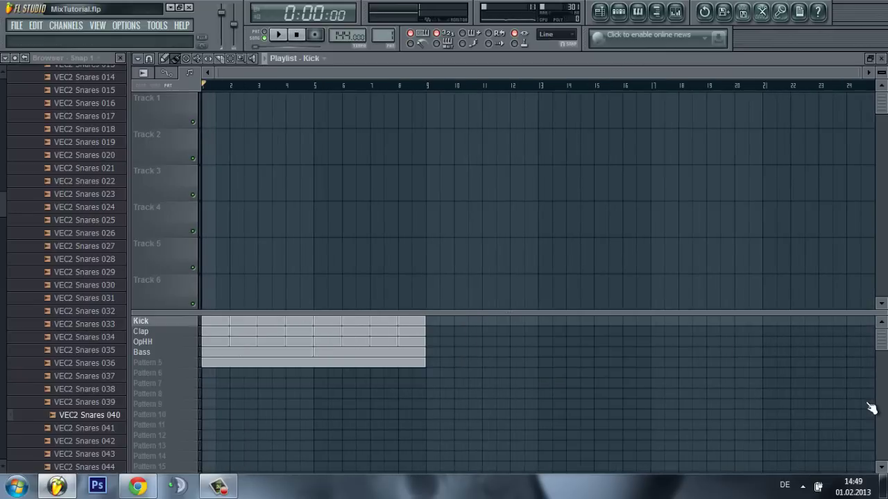
Check the Master track's effect slots in the mixer, then close the mixer.
key("F9")
key("Left")
key("Left")
key("Left")
key("Left")
key("Left")
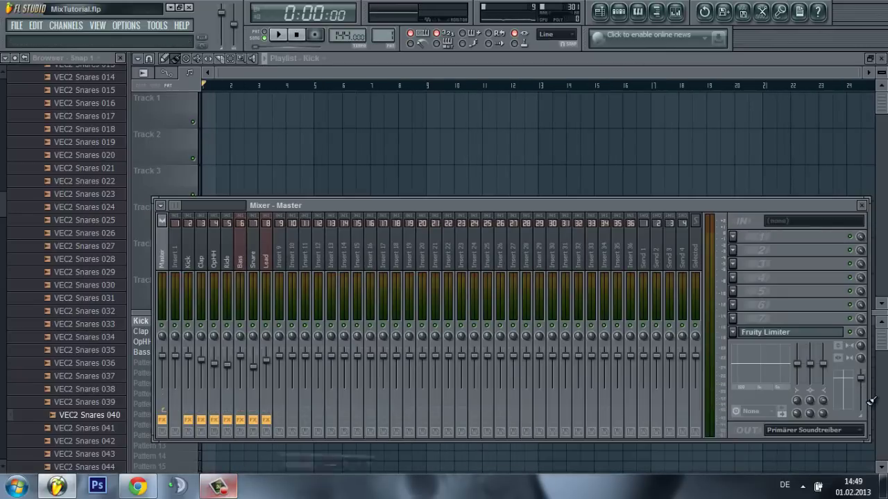
key("F9")
Hide the browser and remove the Kick clip at bar 8 from the playlist.
scroll(867, 408, "up", 2)
scroll(867, 407, "down", 3)
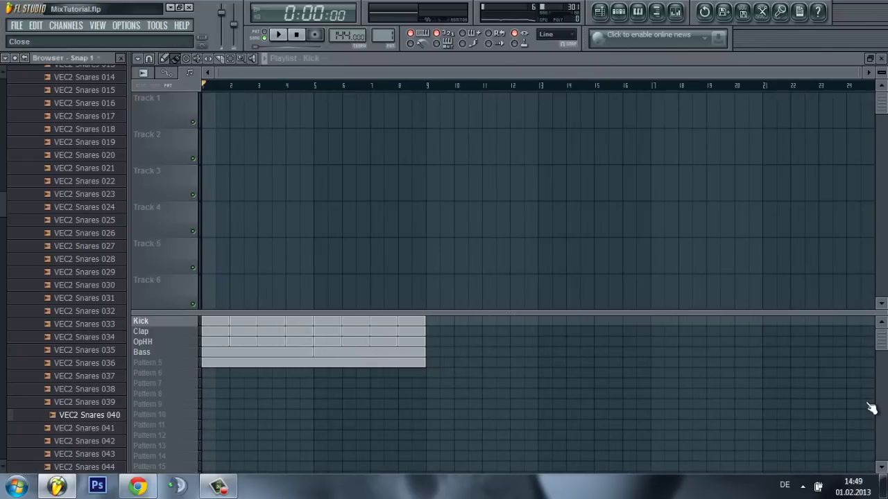
key("alt+F8")
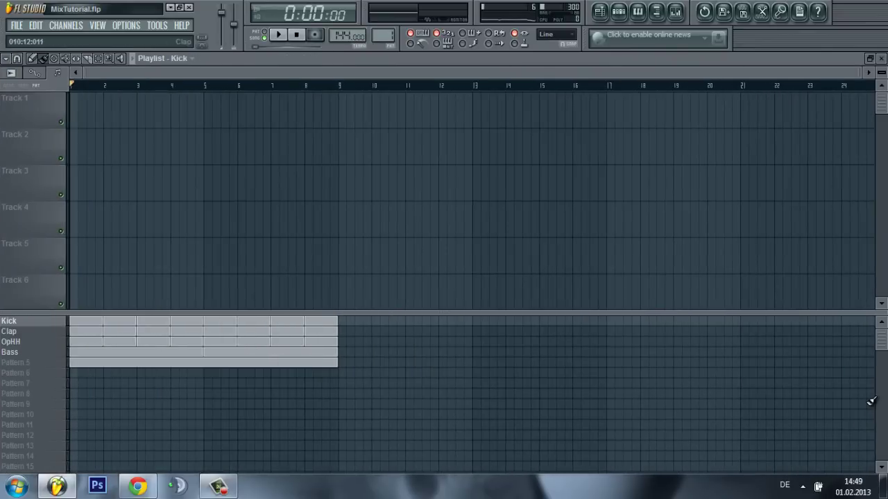
key("ctrl+z")
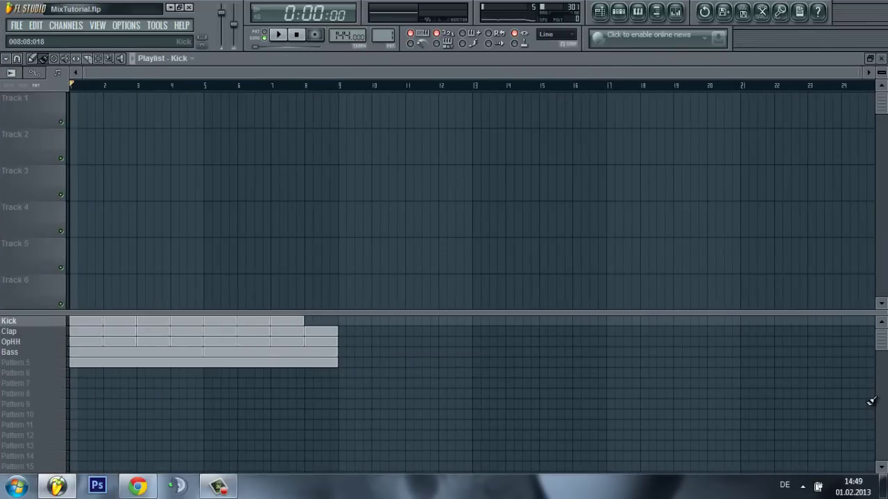
Paint Kick, Clap and OpHH clips across bars 9 to 16 of the playlist, removing any that extend into bar 17.
left_click_drag(355, 321, 622, 321)
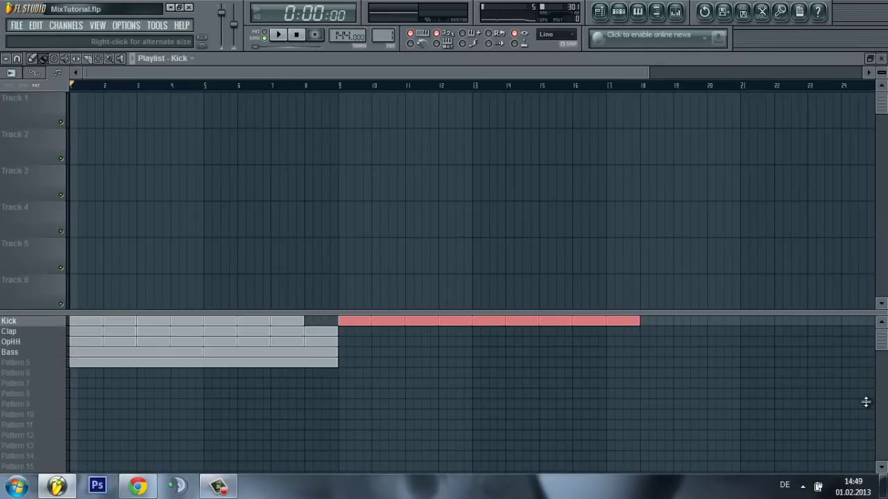
key("ctrl+z")
left_click_drag(354, 332, 623, 331)
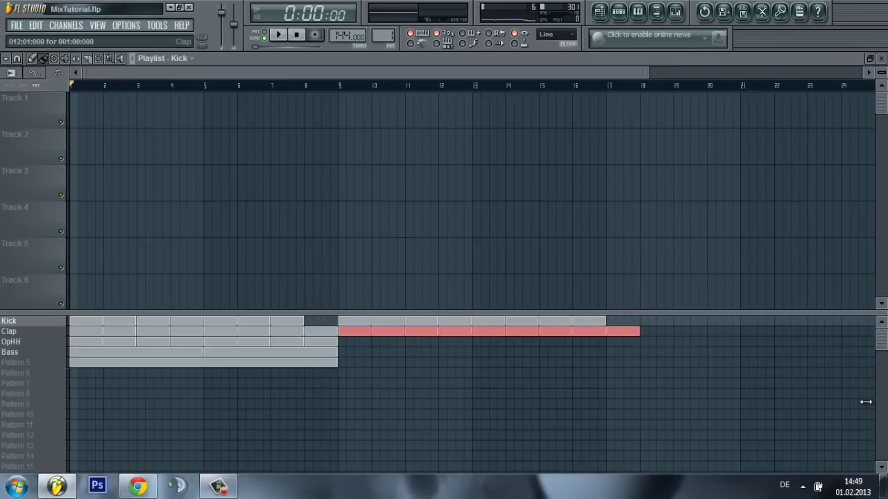
left_click_drag(355, 342, 623, 342)
key("ctrl+z")
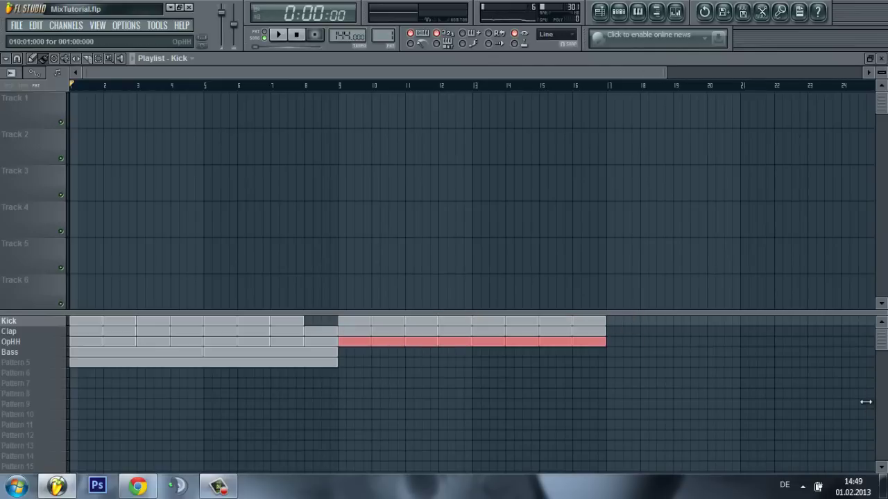
Place two Bass clips and one Pattern 5 clip to fill bars 9 to 16 of the playlist.
left_click_drag(354, 353, 589, 363)
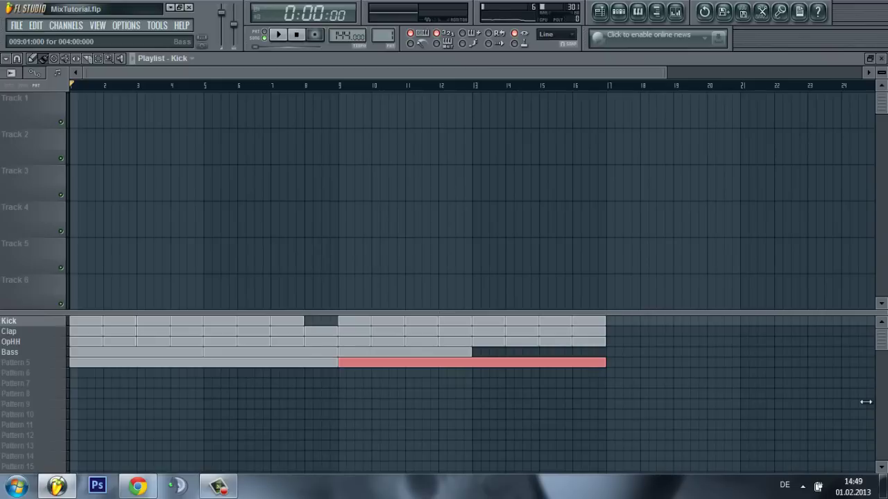
left_click_drag(472, 353, 606, 352)
scroll(871, 408, "down", 2)
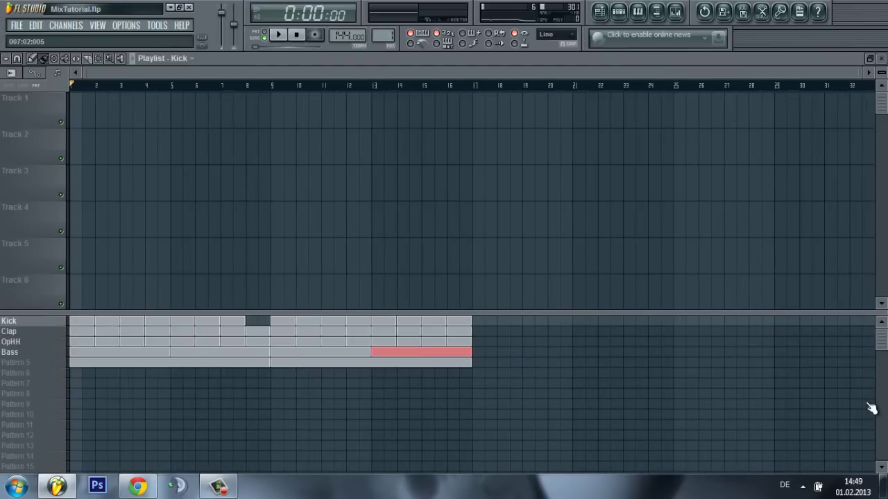
Play the arrangement from the start to the Kick gap at bar 8, and view the Kick pattern in the step sequencer.
key("space")
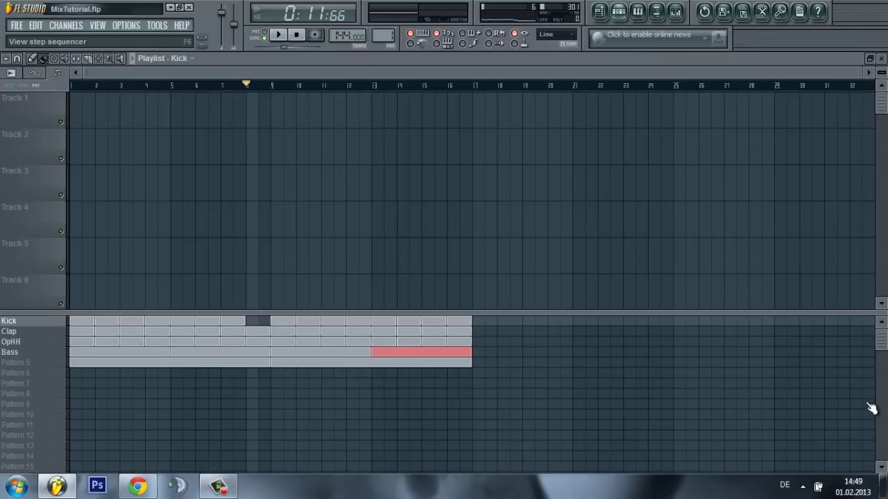
key("F6")
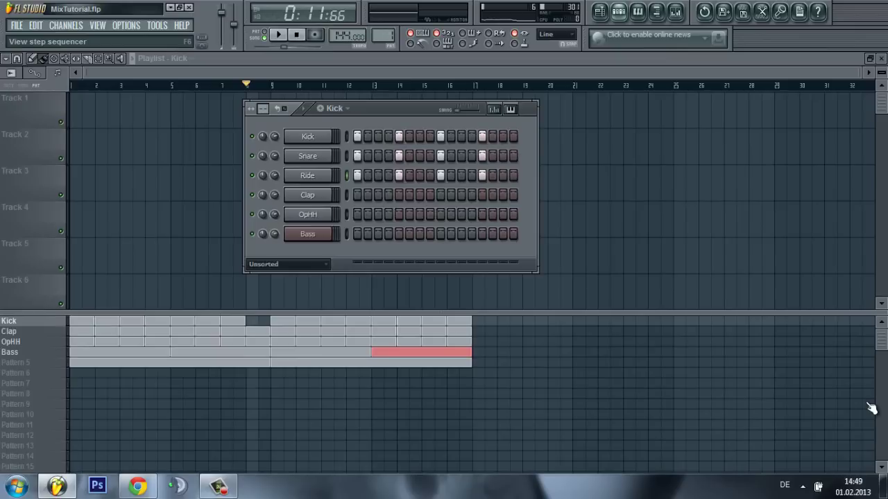
key("F6")
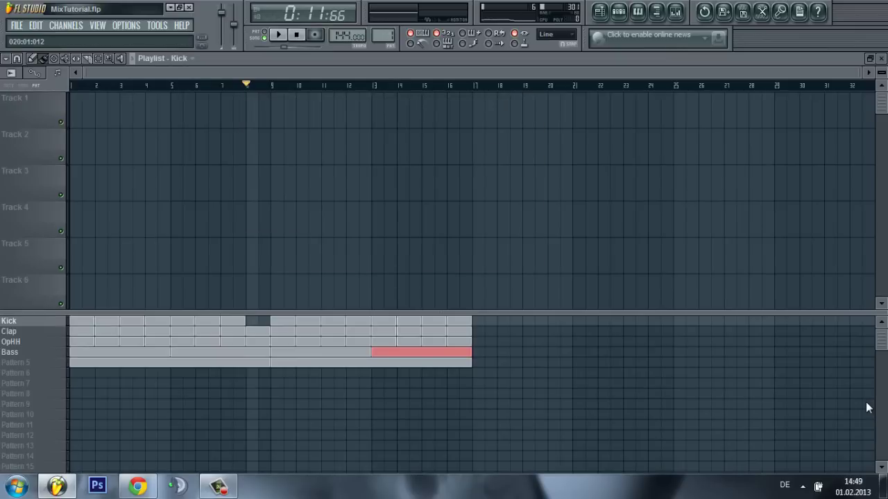
key("F5")
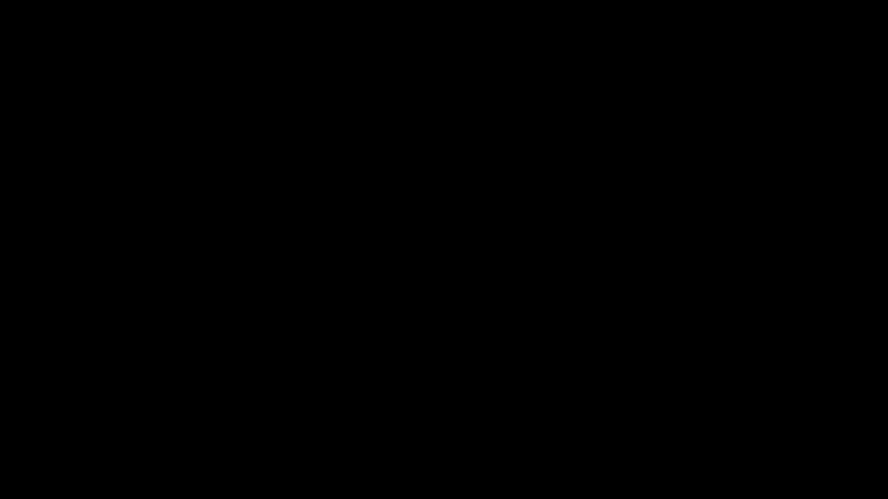